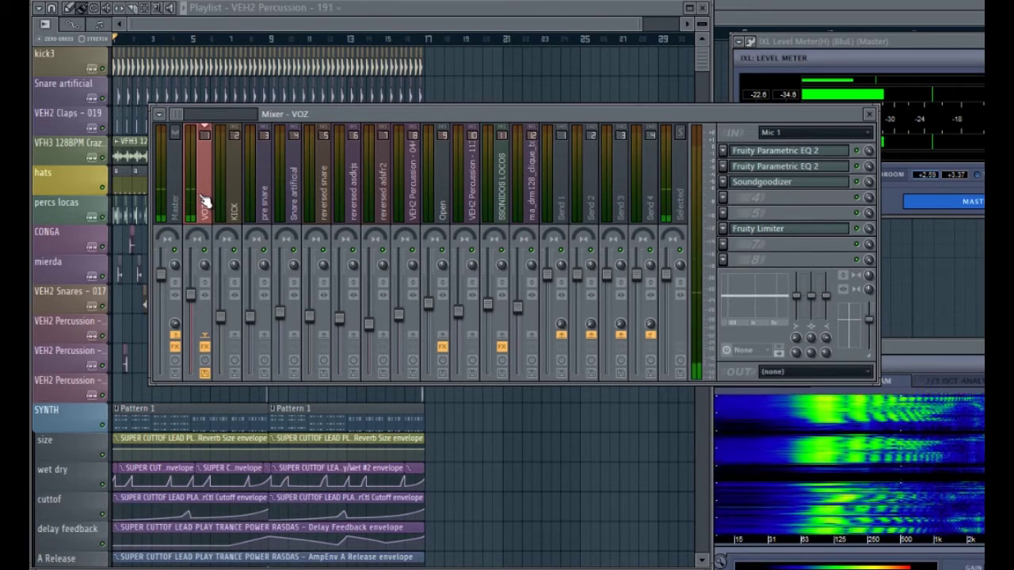
Close the mixer and add a Sylenth1 instrument channel to the project
key(F9)
scroll(333, 219, down, 9)
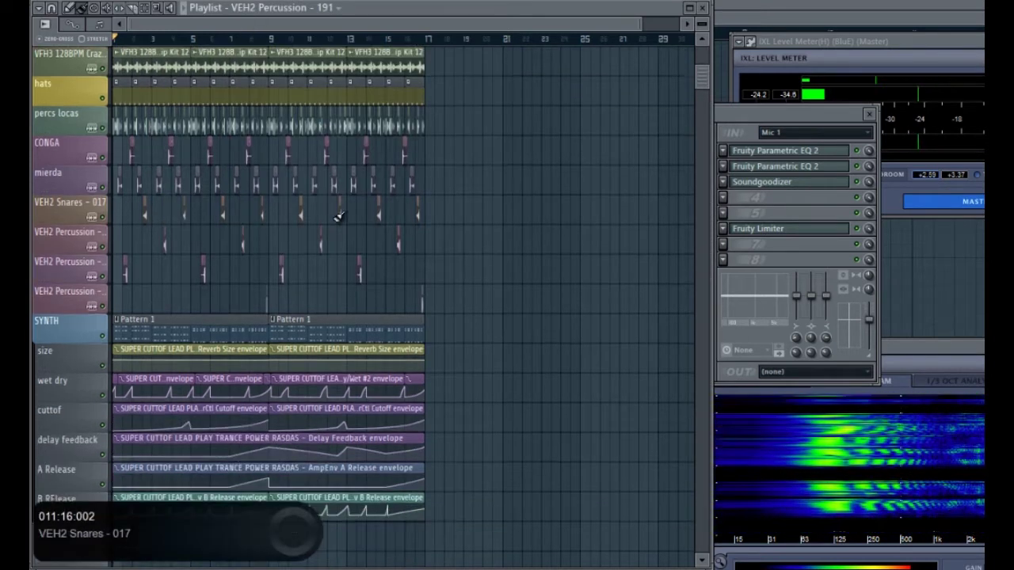
scroll(341, 289, down, 1)
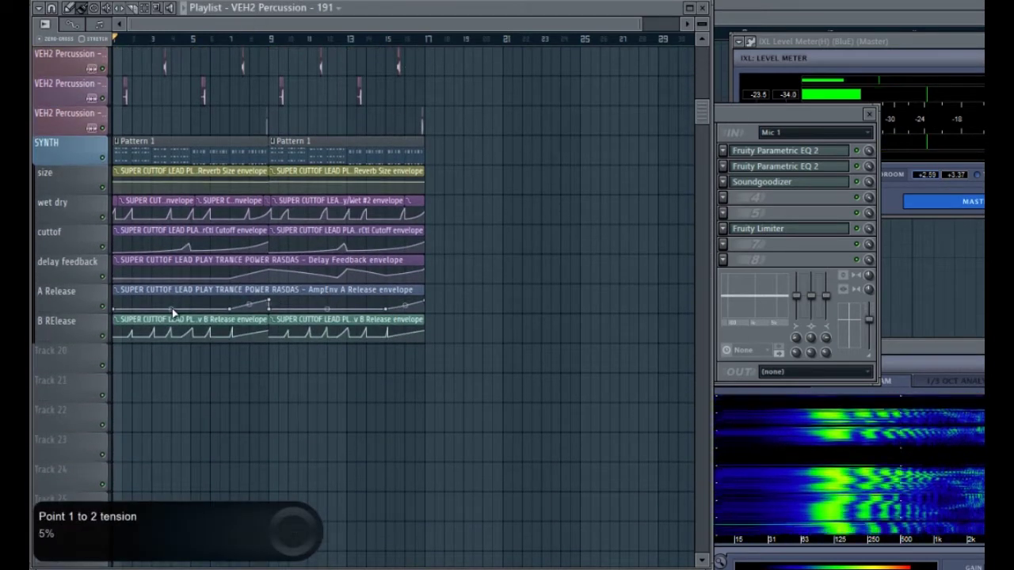
scroll(171, 307, up, 2)
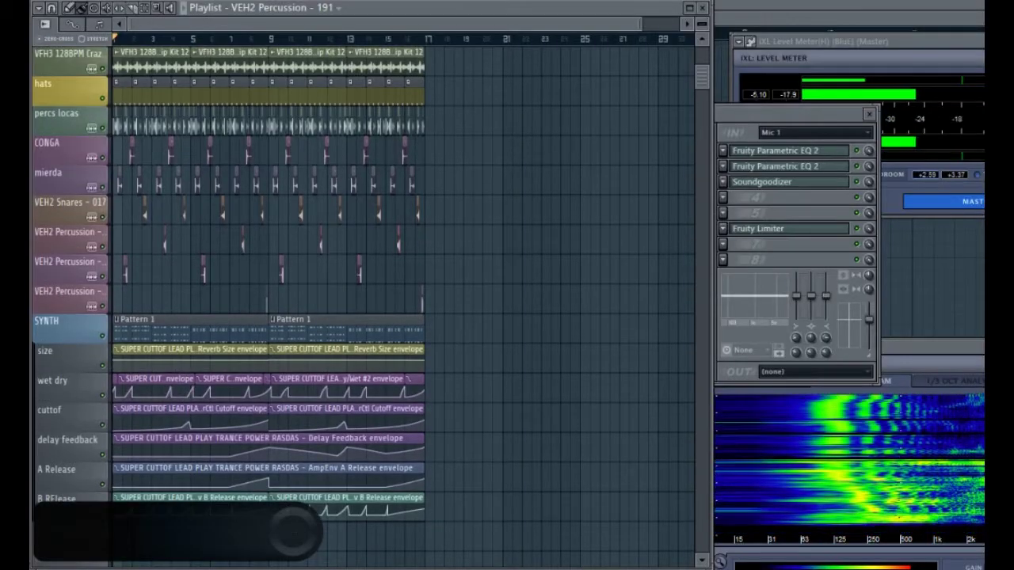
right_click(79, 53)
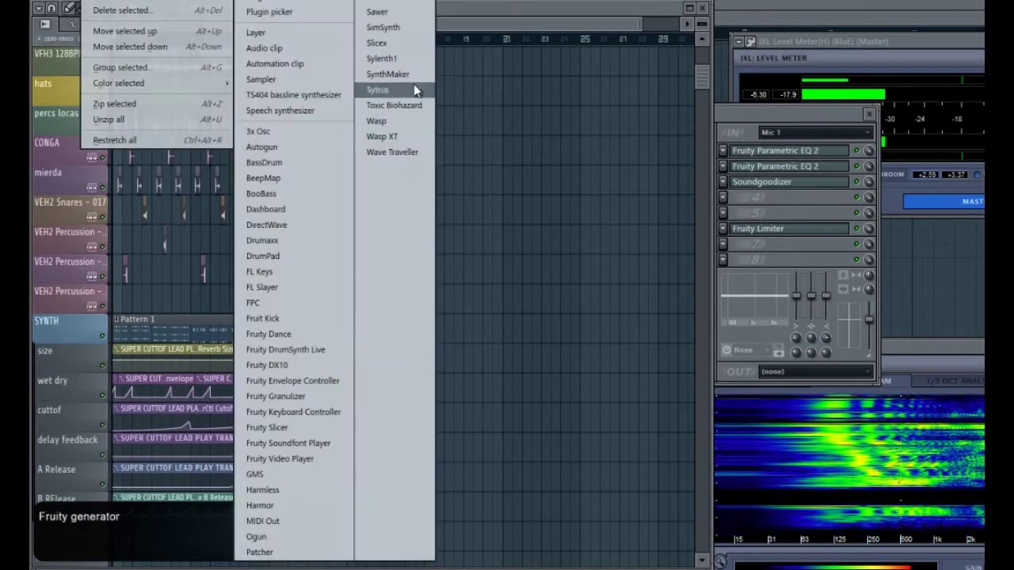
click(414, 62)
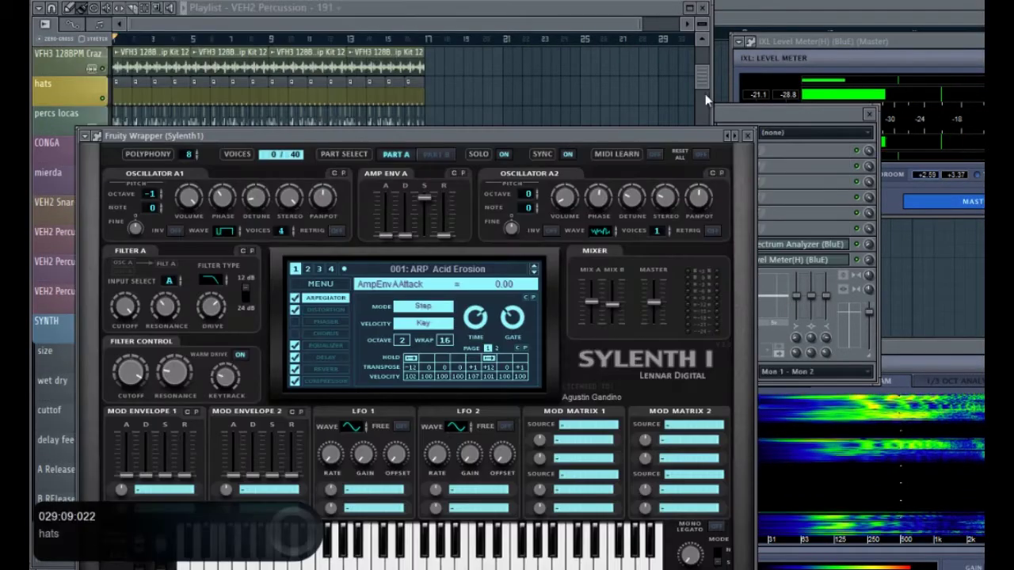
Link the Sylenth1 channel to mixer insert 16 and name that insert "pads"
click(731, 115)
drag(176, 114, 187, 114)
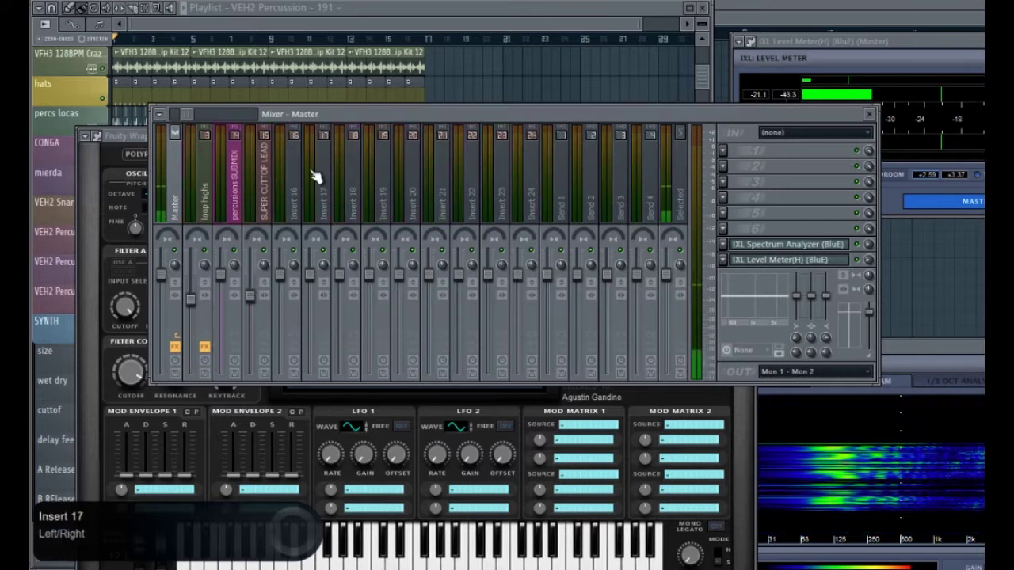
right_click(301, 189)
click(467, 181)
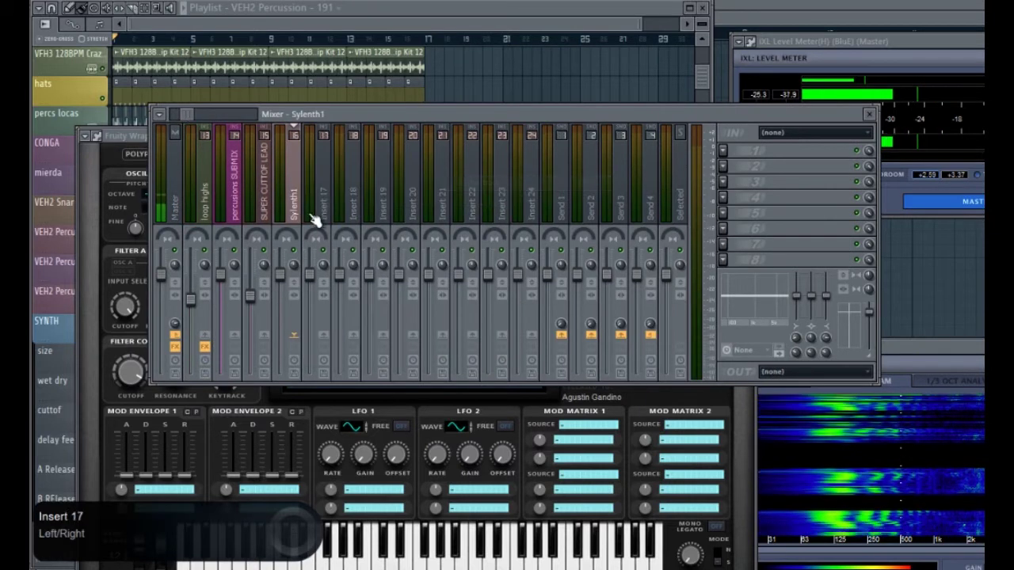
double_click(294, 208)
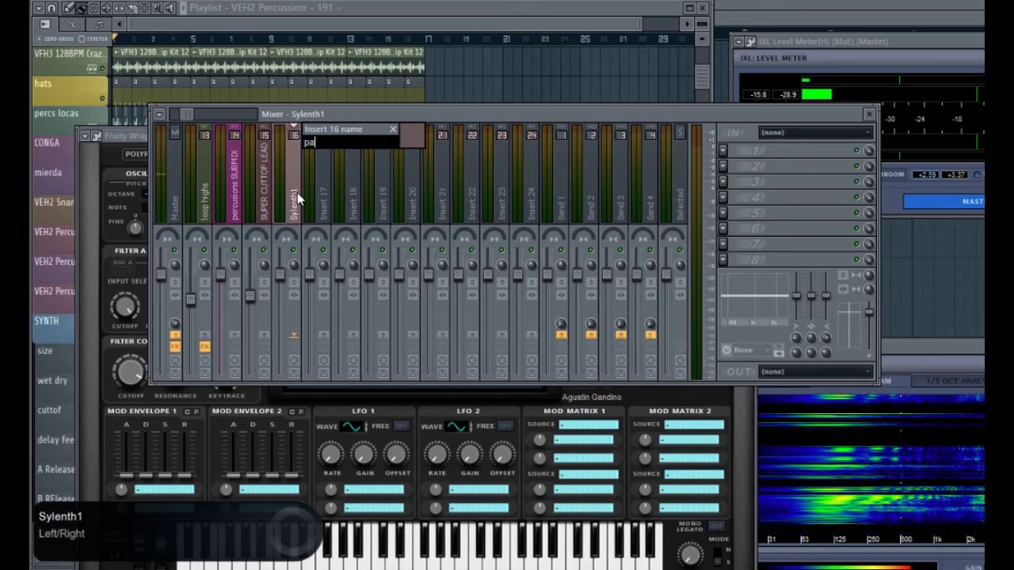
key(Return)
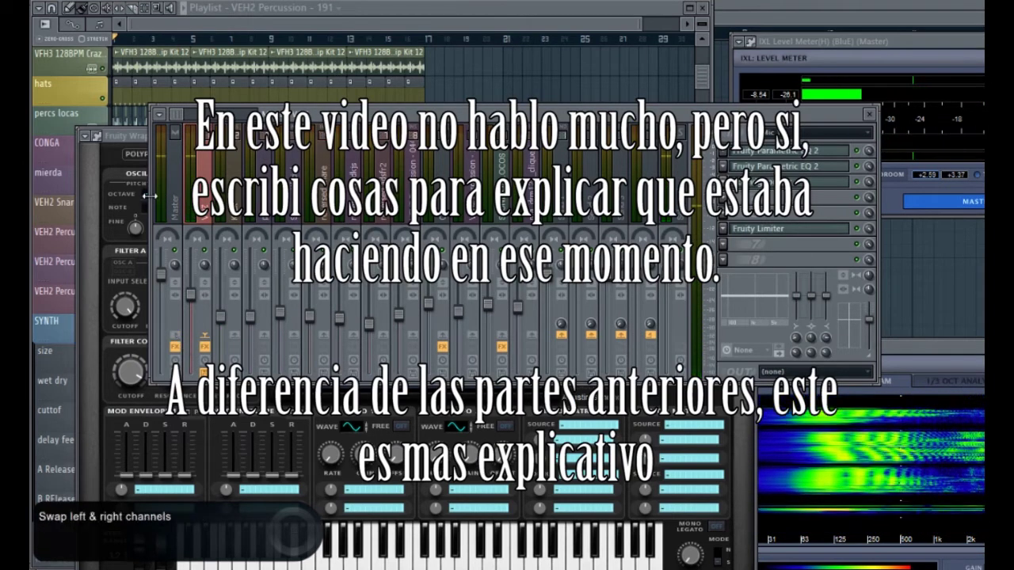
Load the "pad progressive trance" preset into Sylenth1, audition some notes, and move the channel rack slightly higher
click(132, 141)
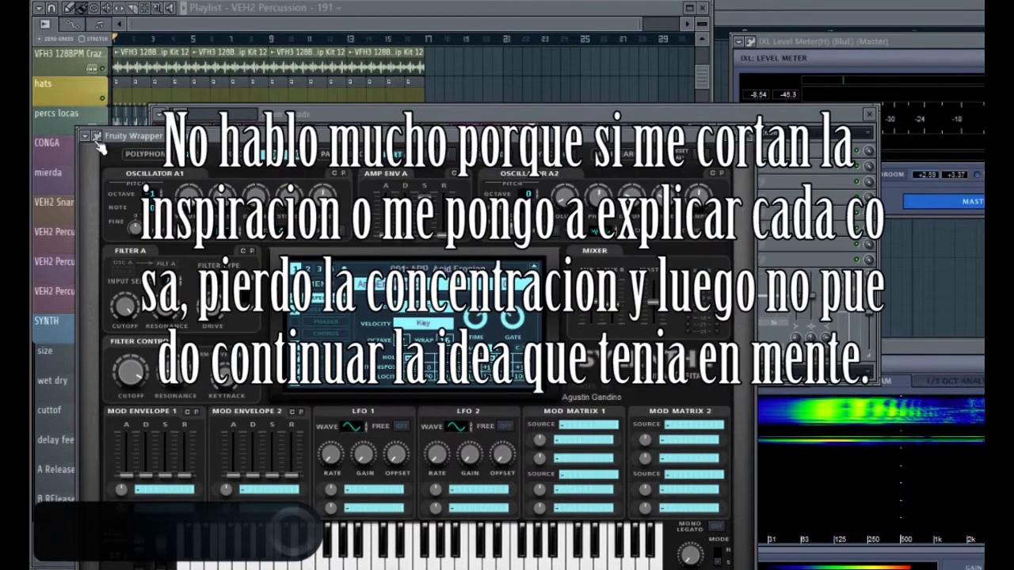
click(95, 137)
mouse_move(169, 178)
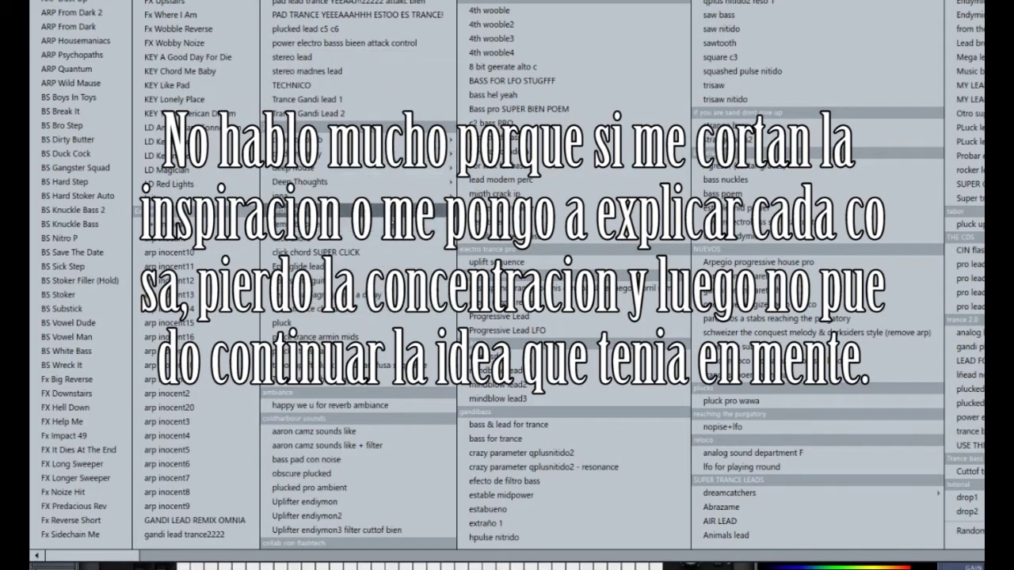
click(476, 226)
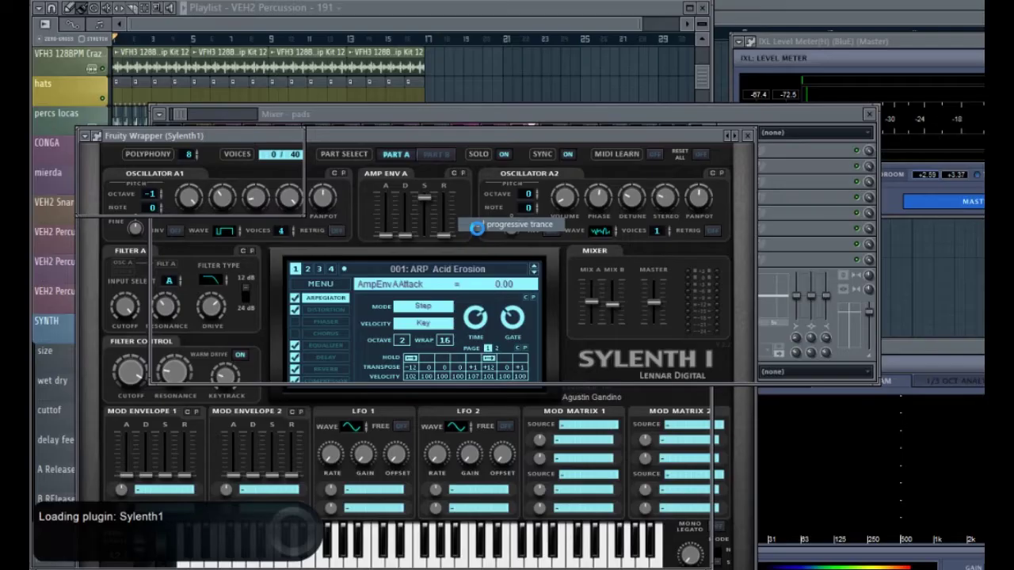
key(b)
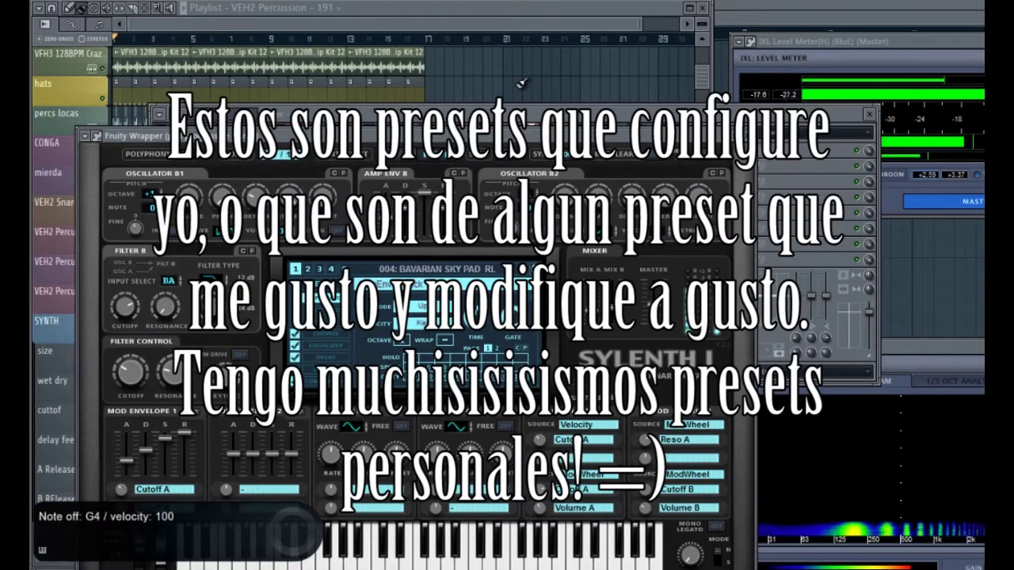
key(q)
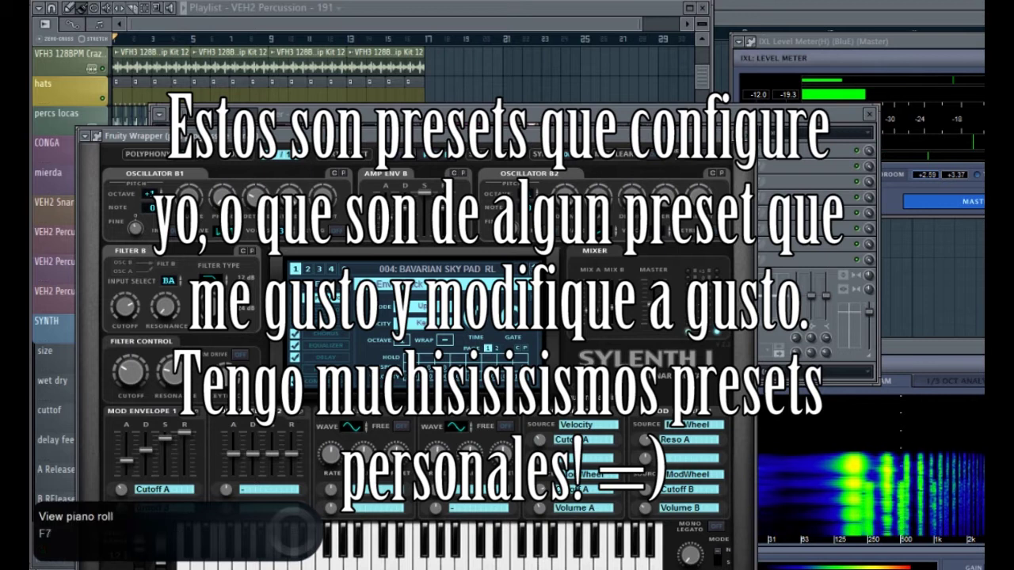
key(F6)
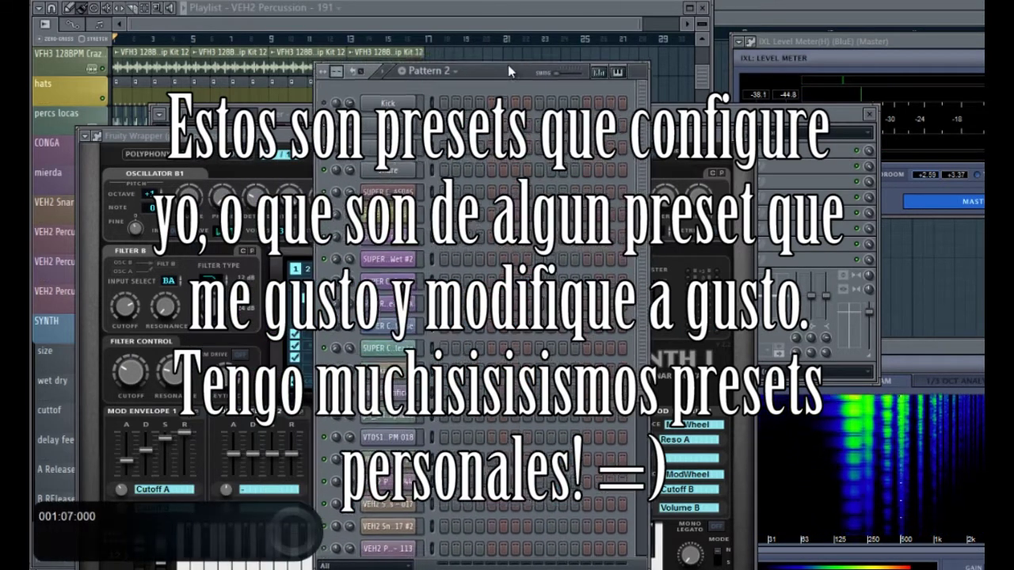
drag(508, 66, 507, 60)
click(283, 137)
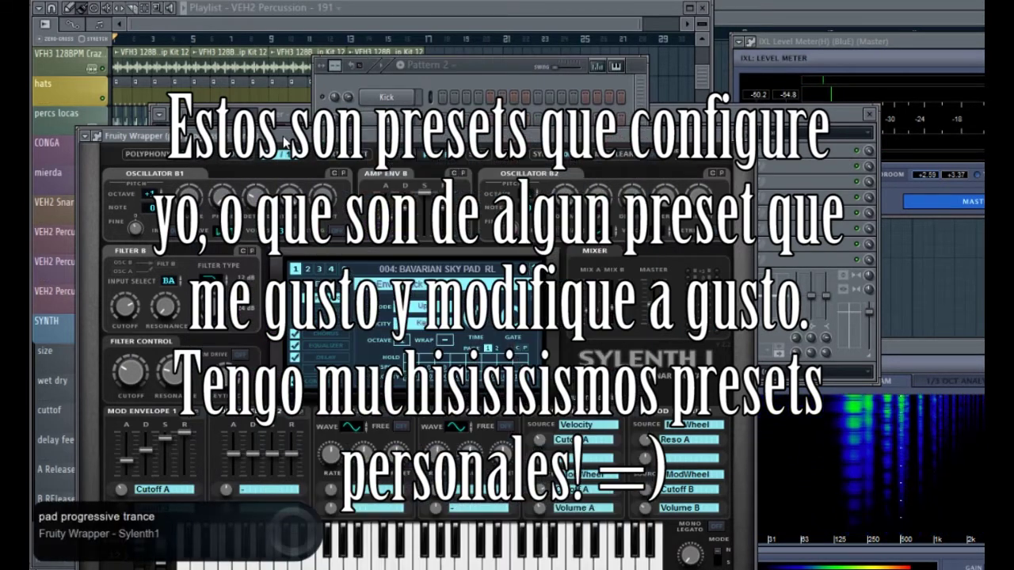
Go to the beginning of the mixer and select the VOZ track
key(F9)
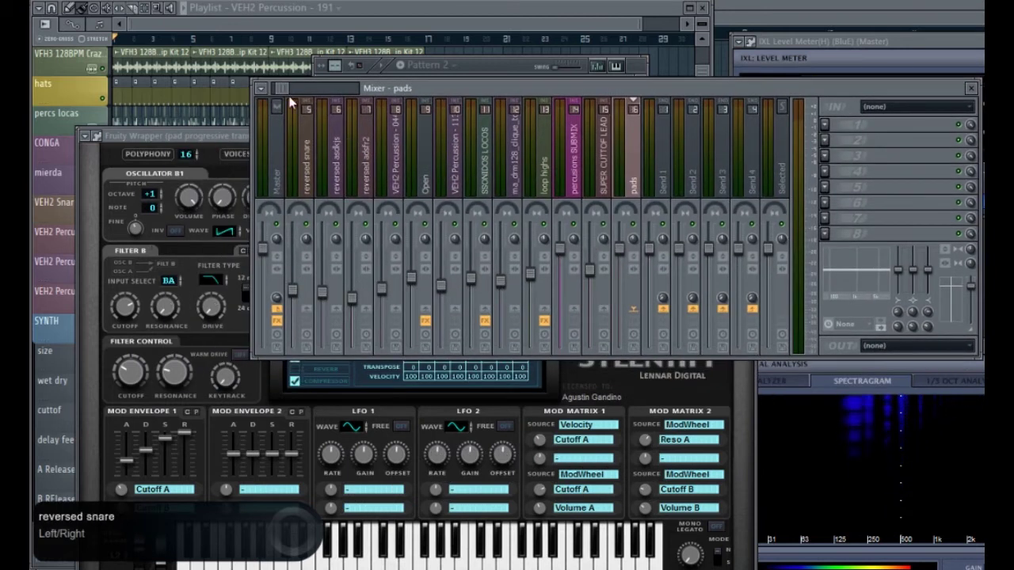
scroll(291, 104, up, 4)
click(293, 299)
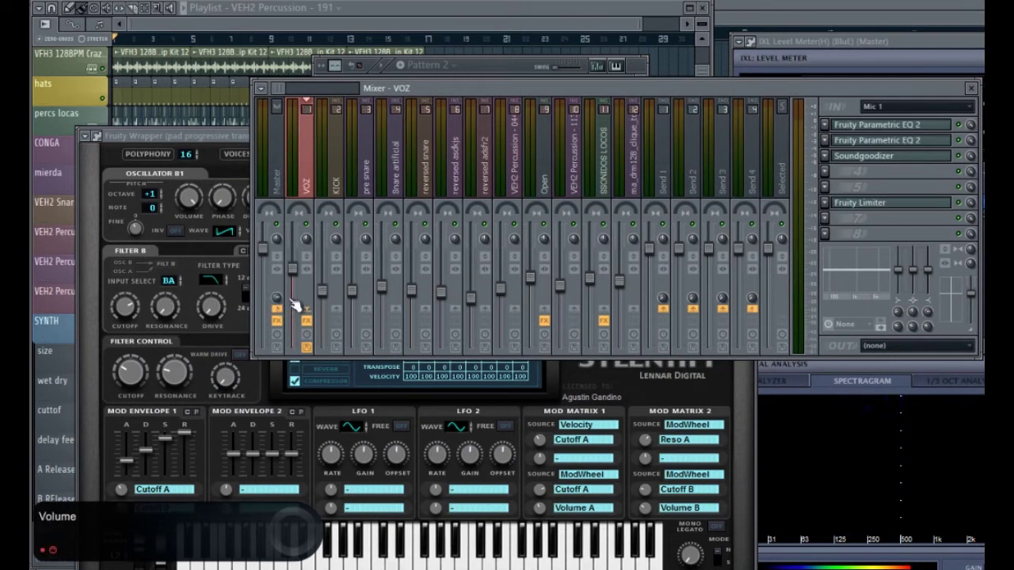
Reposition the Sylenth1 window, look through its preset bank, and close the plugin
drag(210, 139, 256, 73)
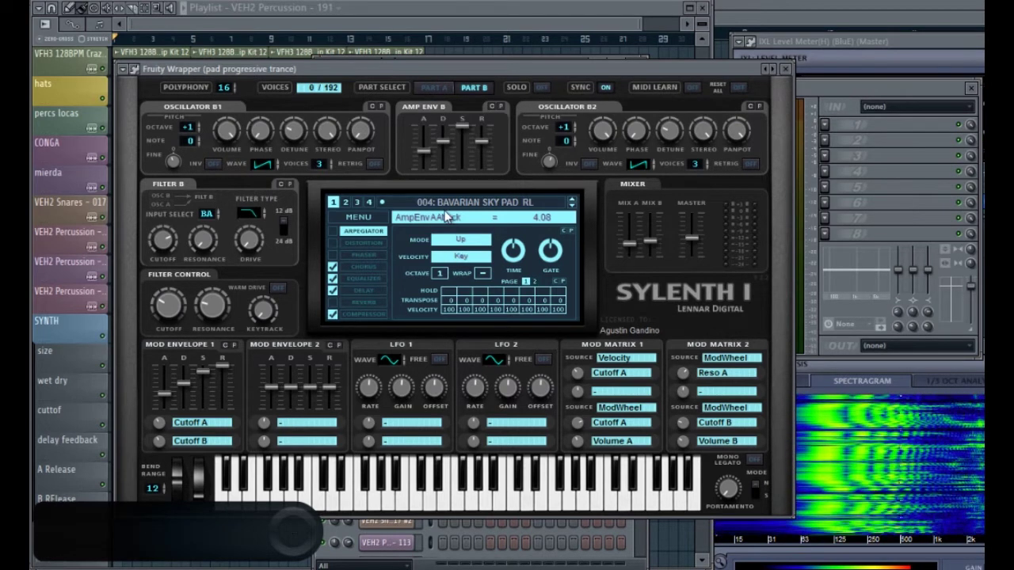
click(513, 208)
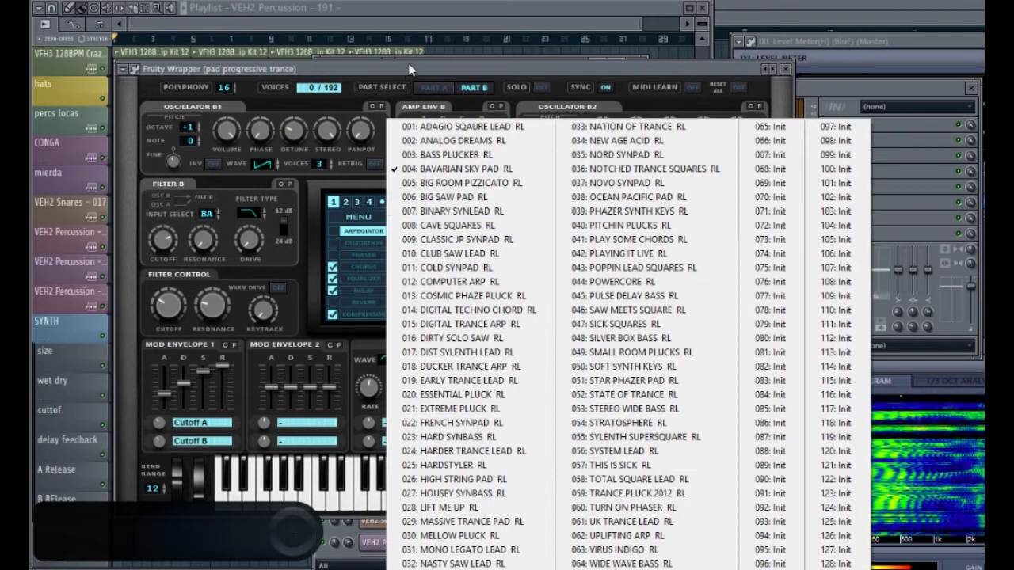
click(443, 73)
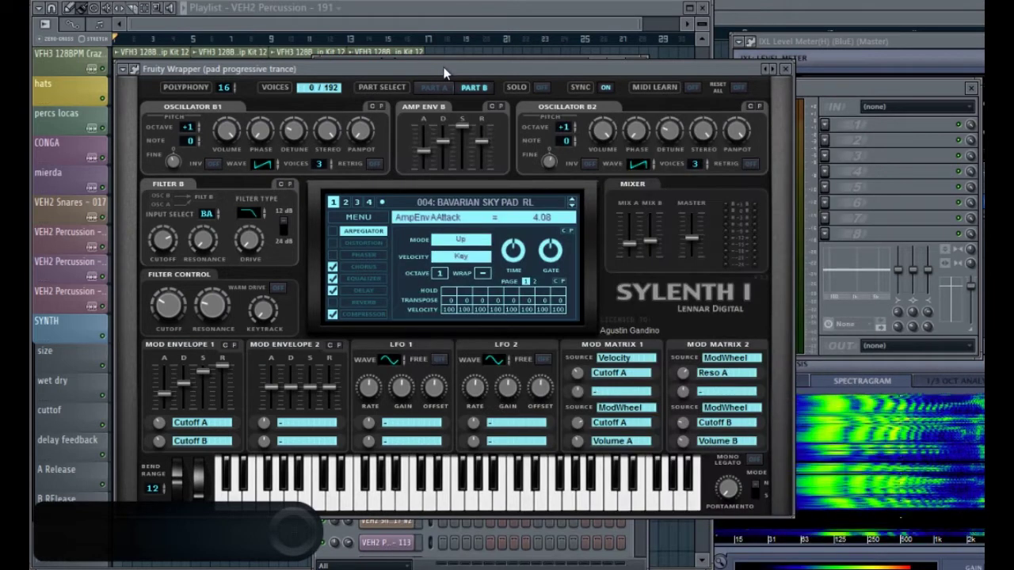
click(787, 69)
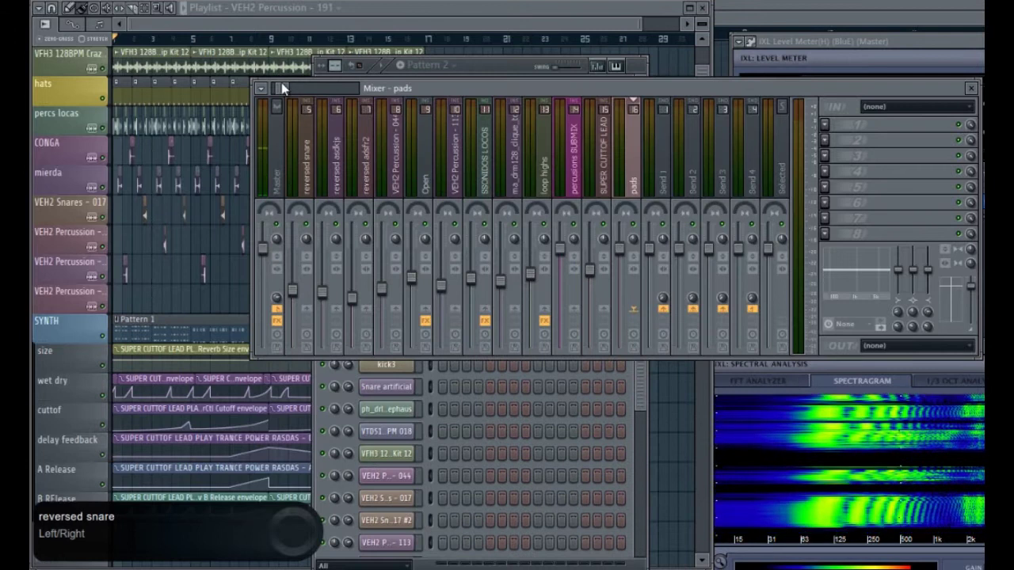
Disable the VOZ mixer track's send to the Master
drag(281, 87, 253, 89)
click(303, 158)
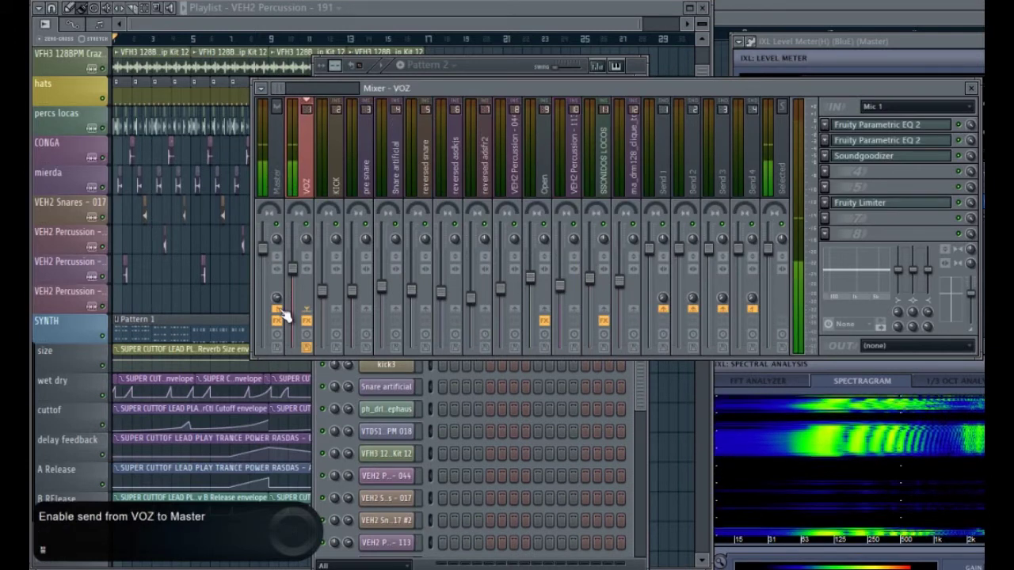
click(280, 309)
Open the first Pattern 1 clip of the SYNTH playlist track in the piano roll
click(511, 65)
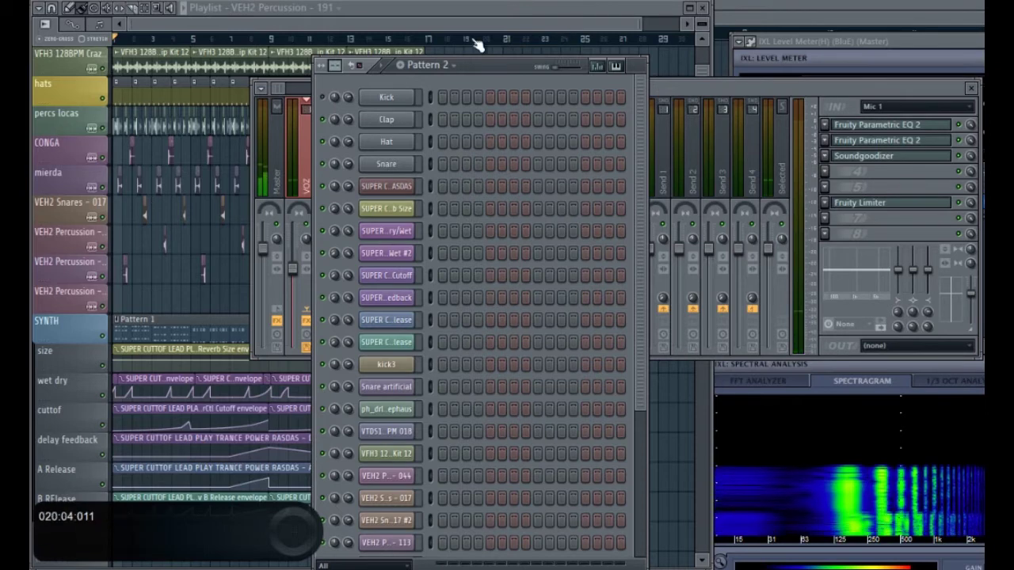
click(401, 42)
scroll(84, 339, up, 3)
click(181, 325)
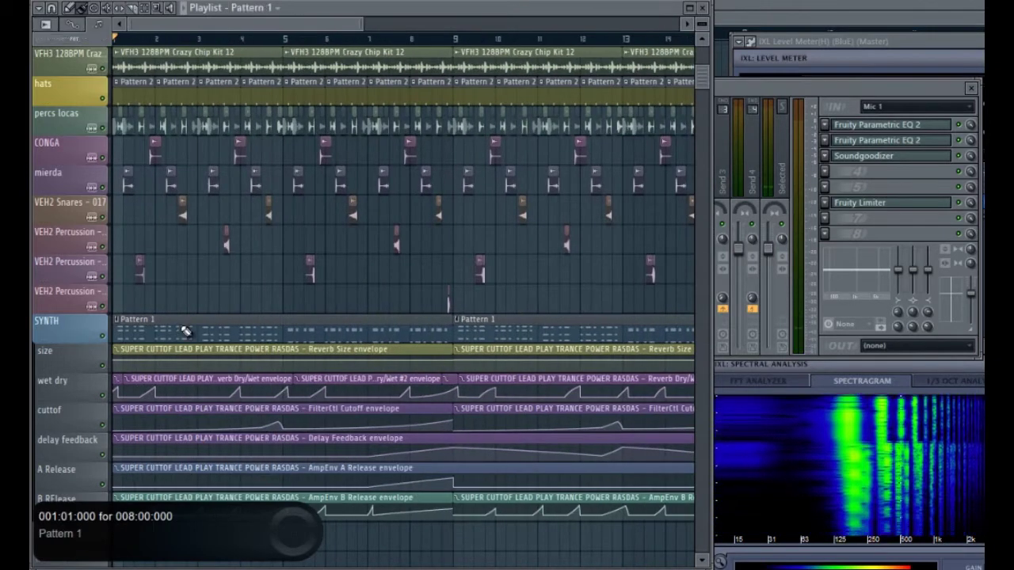
double_click(180, 326)
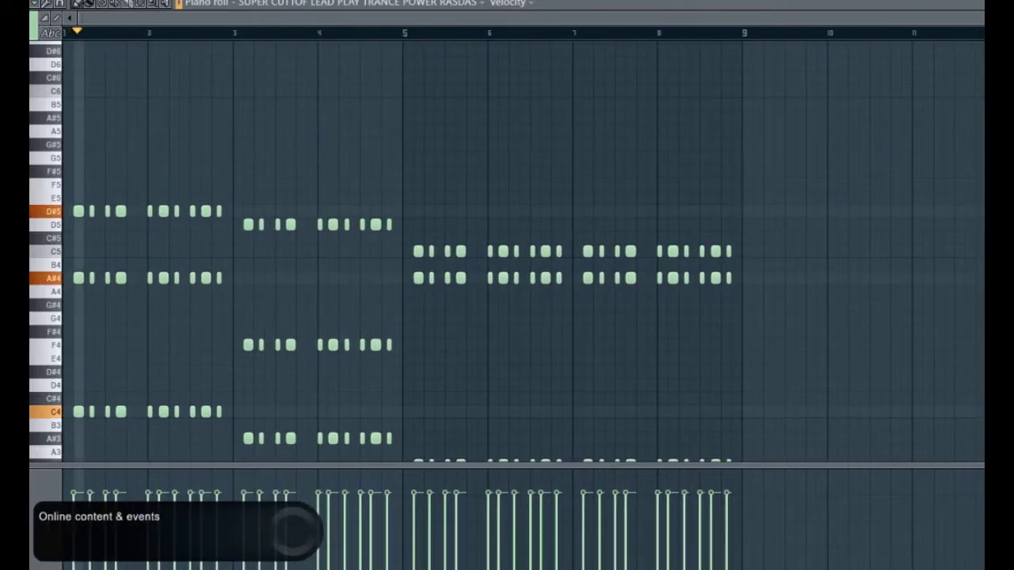
Start playback and open the piano roll of the pad progressive trance channel in Pattern 1
key(space)
key(F6)
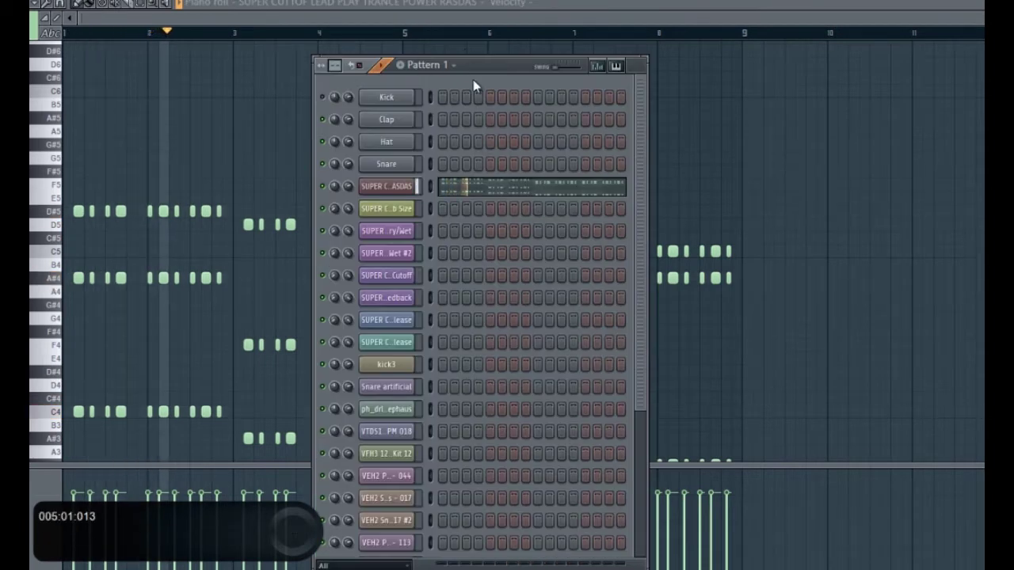
scroll(539, 283, down, 6)
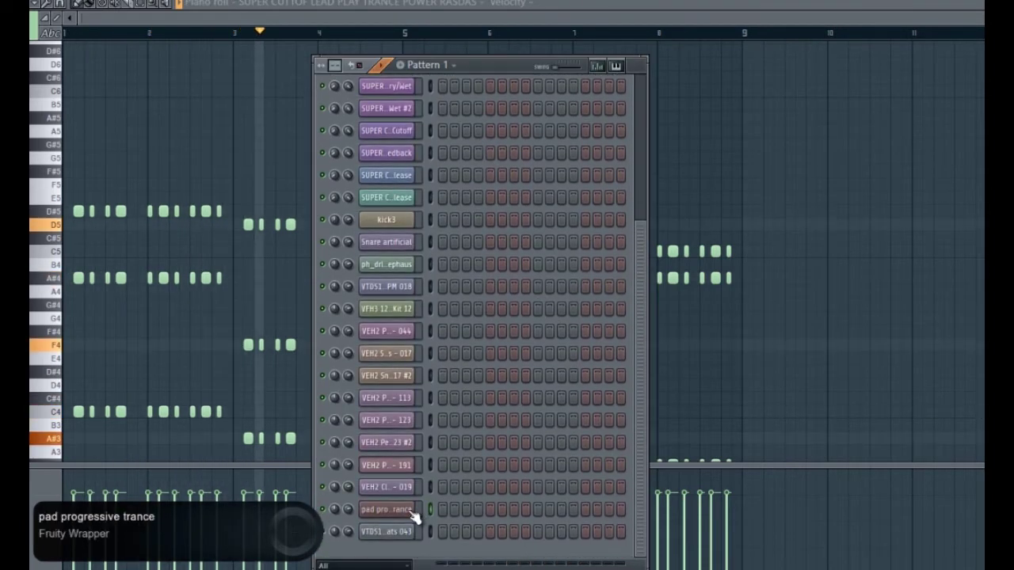
right_click(413, 514)
click(449, 359)
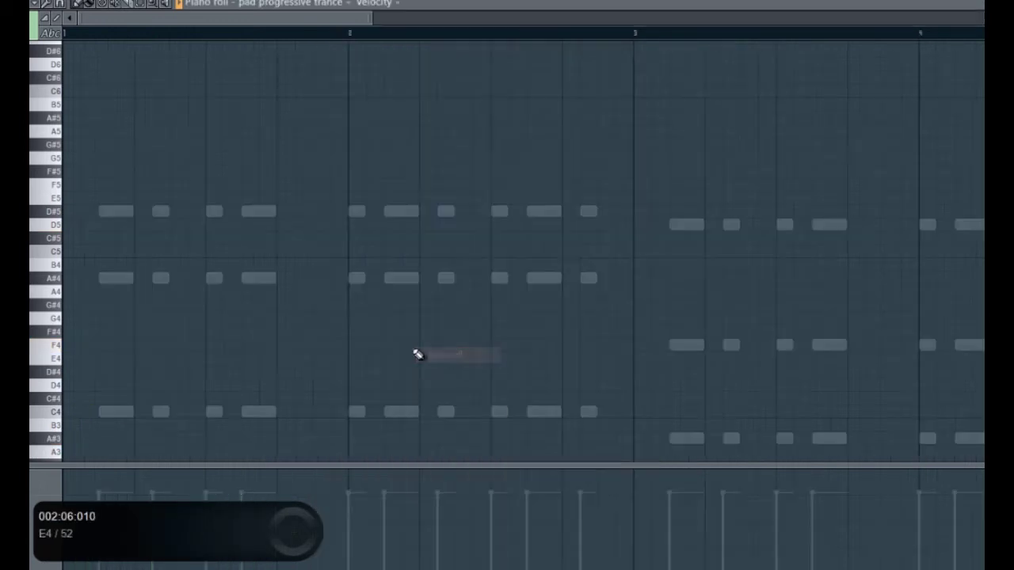
Draw the first pad chord with two-bar notes C4, A#4 and D#5 starting at bar 1
drag(82, 412, 640, 414)
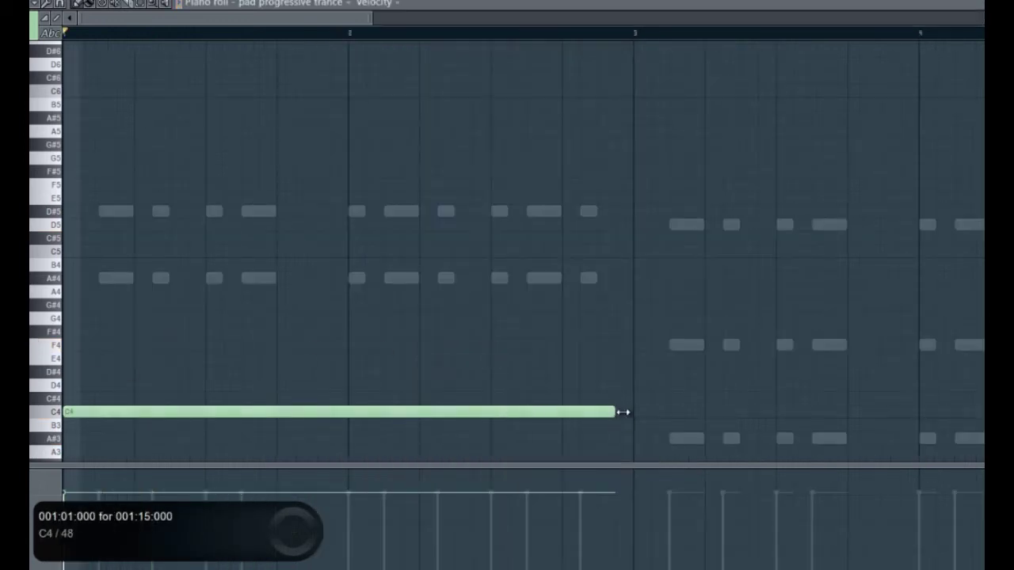
click(81, 278)
click(69, 212)
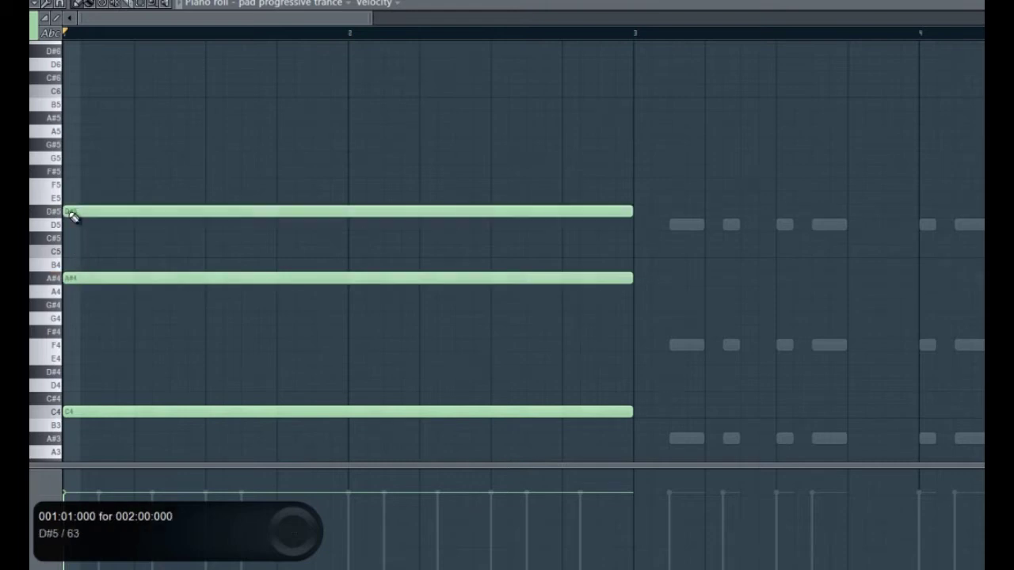
Add the second pad chord at bar 3 with two-bar notes A#3, F4 and D5
scroll(330, 274, down, 3)
drag(409, 166, 482, 441)
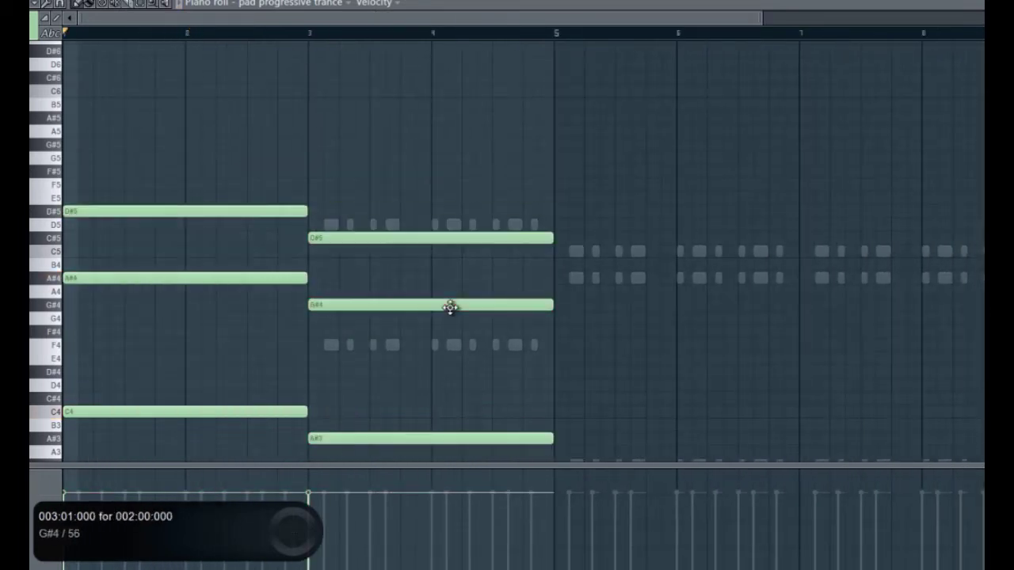
drag(450, 308, 448, 359)
drag(403, 220, 407, 222)
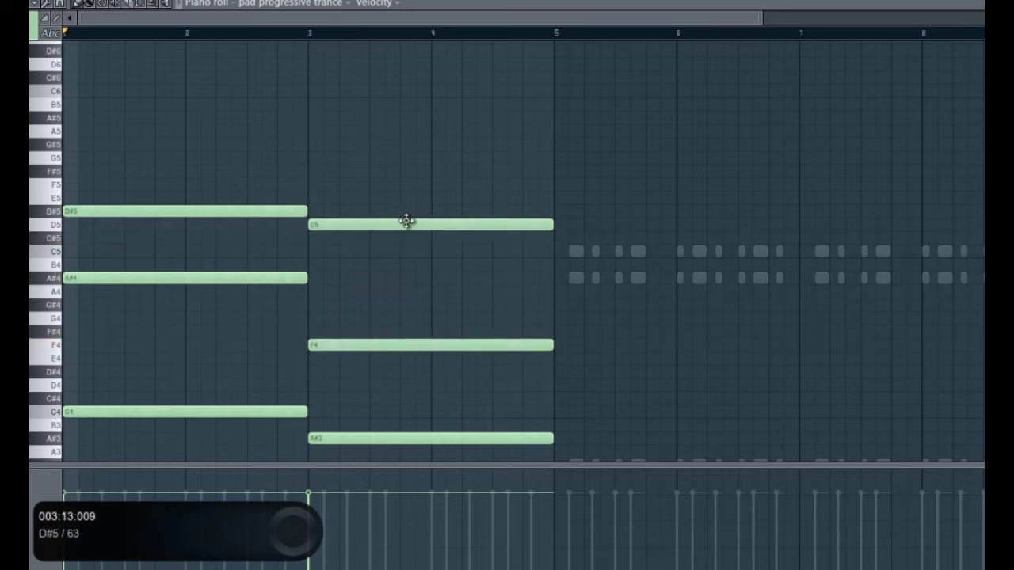
Add the third pad chord at bar 5 with four-bar notes G#3, A#4 and C5
scroll(477, 288, down, 2)
scroll(448, 409, down, 3)
click(410, 386)
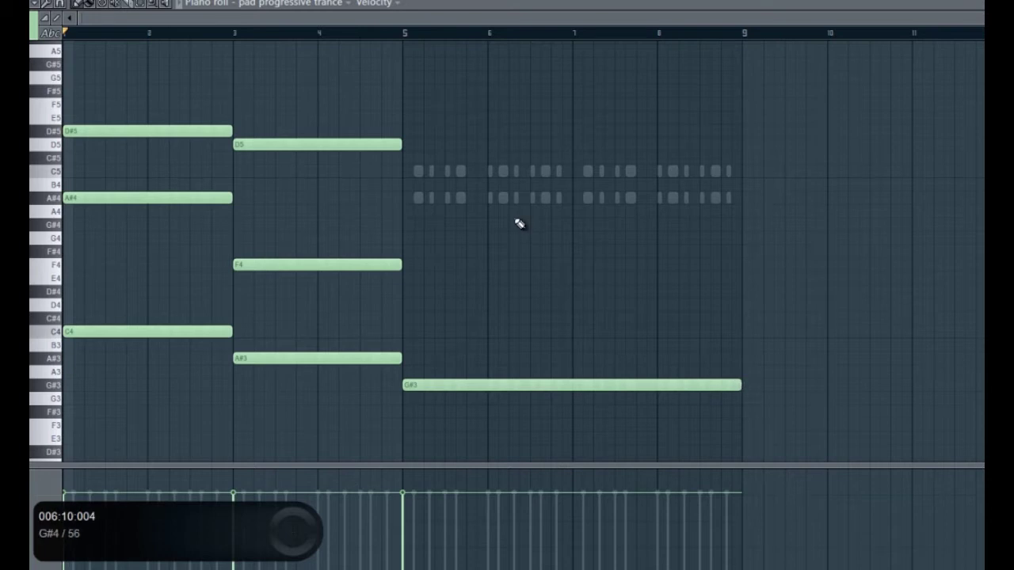
click(412, 199)
click(404, 171)
Select all the pad chord notes and cut them from Pattern 1
scroll(109, 293, up, 1)
scroll(109, 293, down, 1)
drag(645, 97, 118, 395)
key(ctrl+x)
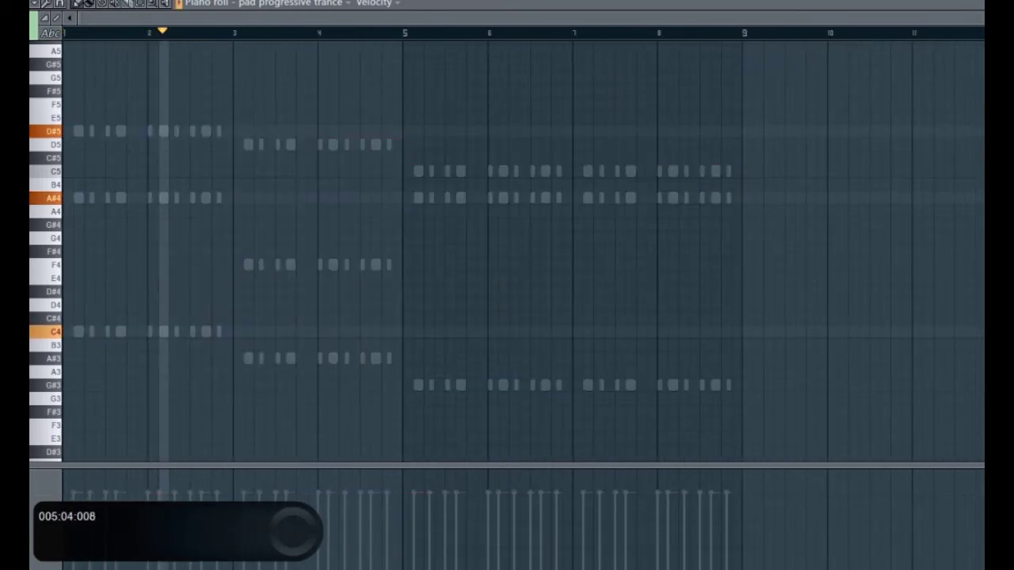
Stop playback and paste the cut pad chord notes into Pattern 3
key(space)
click(639, 2)
key(ctrl+v)
Lower the volume of the pads mixer insert in two passes while the chords play
key(F9)
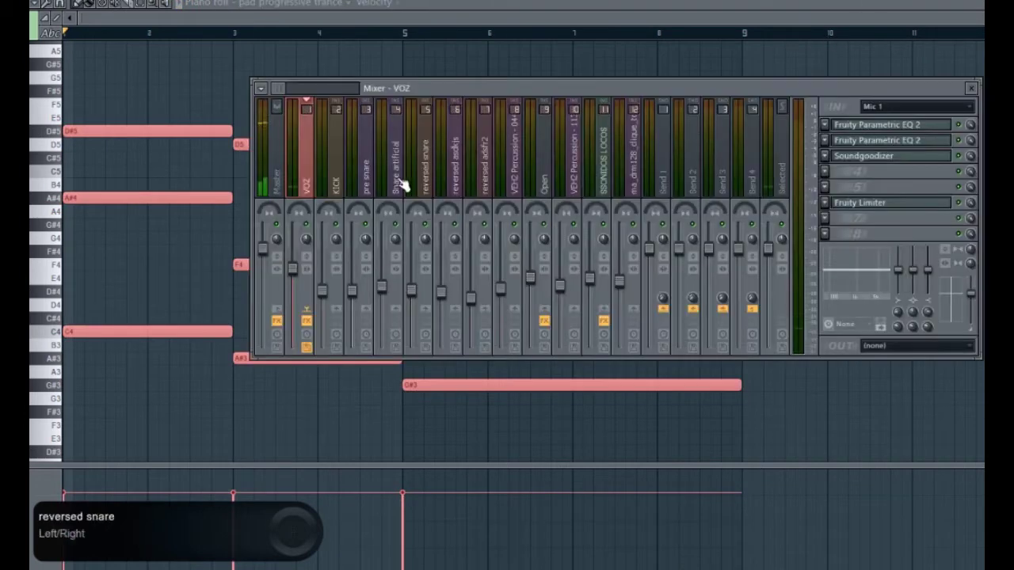
key(space)
mouse_move(281, 93)
mouse_down()
mouse_move(295, 84)
mouse_move(285, 84)
mouse_up()
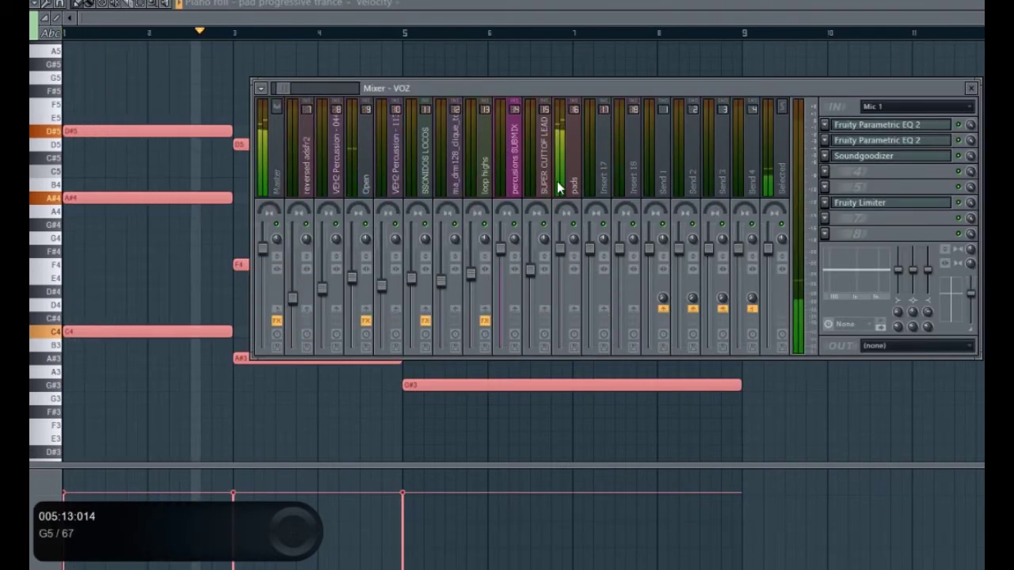
drag(563, 250, 570, 309)
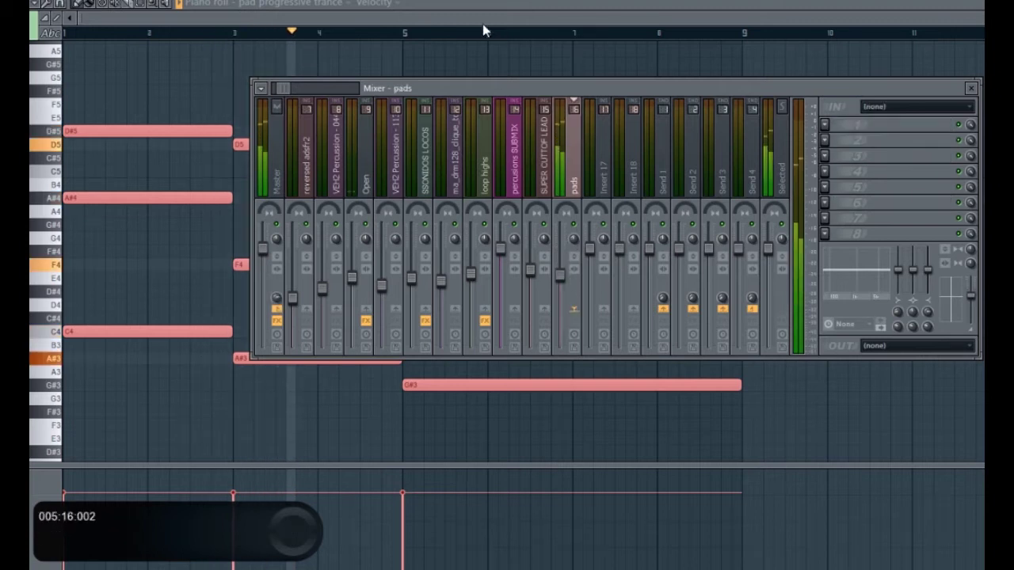
key(F9)
click(483, 2)
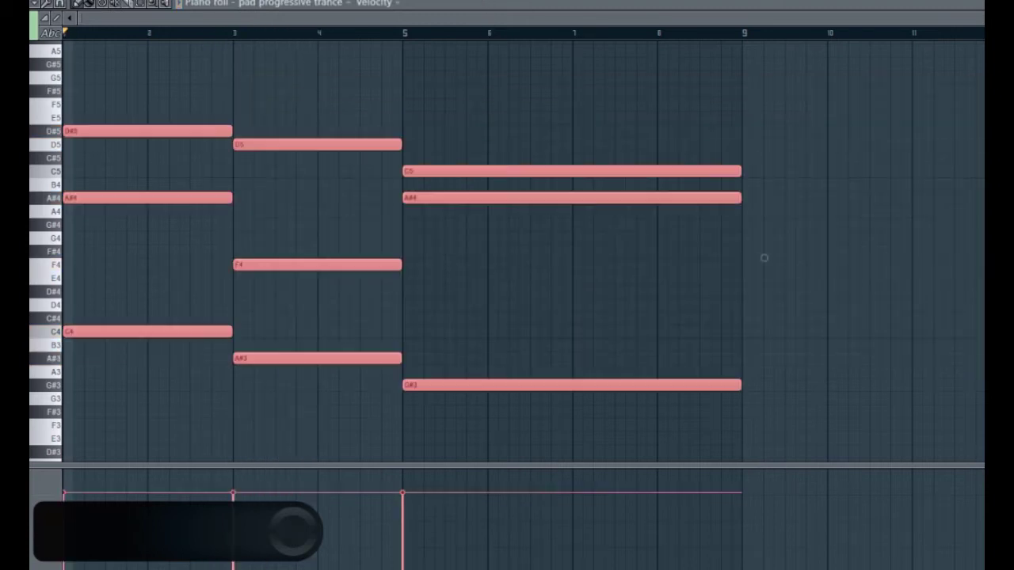
key(F9)
drag(565, 277, 565, 298)
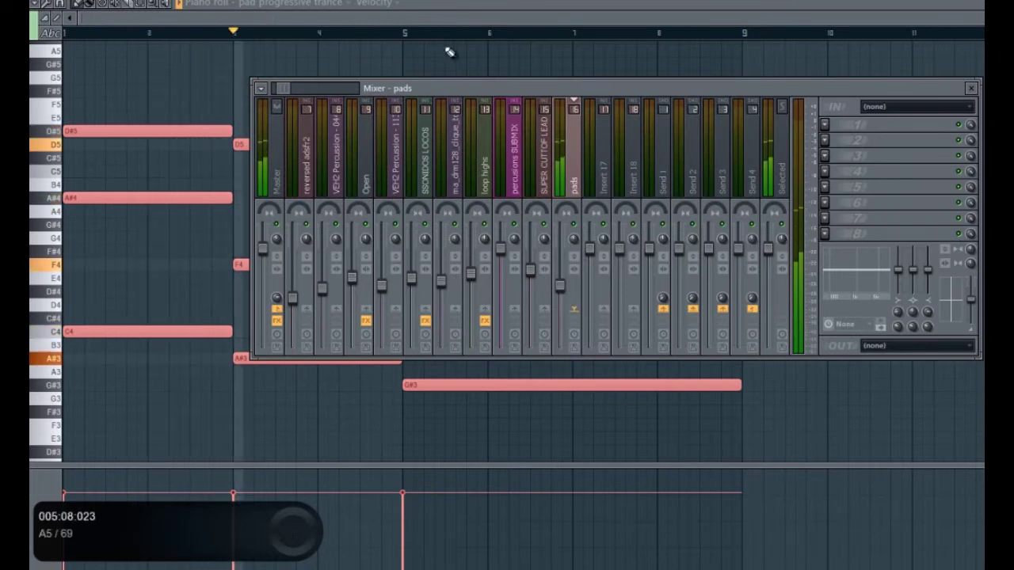
click(439, 17)
Deselect the notes, shorten the C5 note at bar 5 to two bars and add a one-bar D5 note at bar 7
ctrl+click(224, 225)
scroll(223, 225, up, 2)
scroll(555, 229, down, 2)
scroll(387, 231, up, 2)
scroll(468, 203, down, 2)
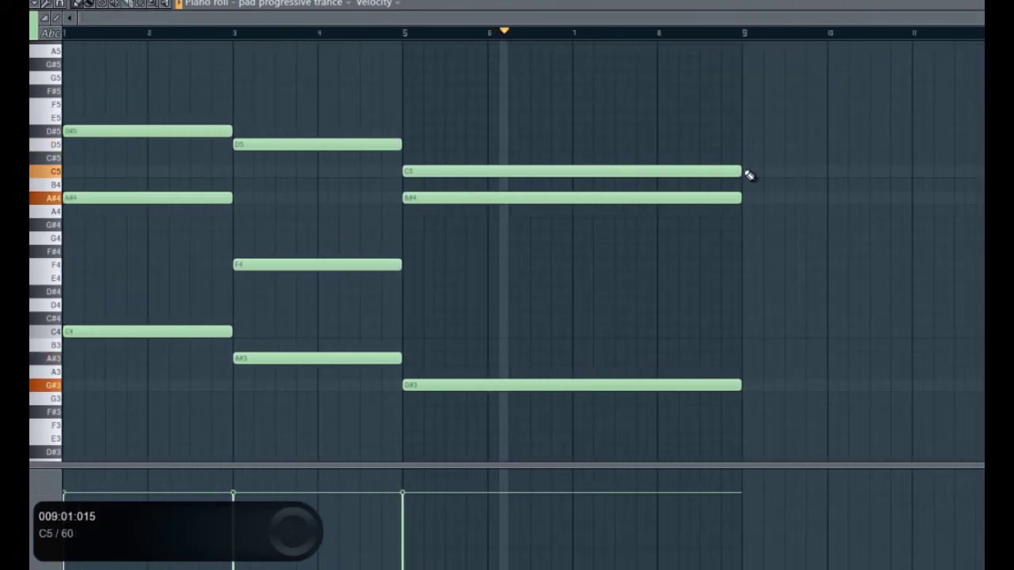
drag(738, 169, 579, 170)
click(582, 157)
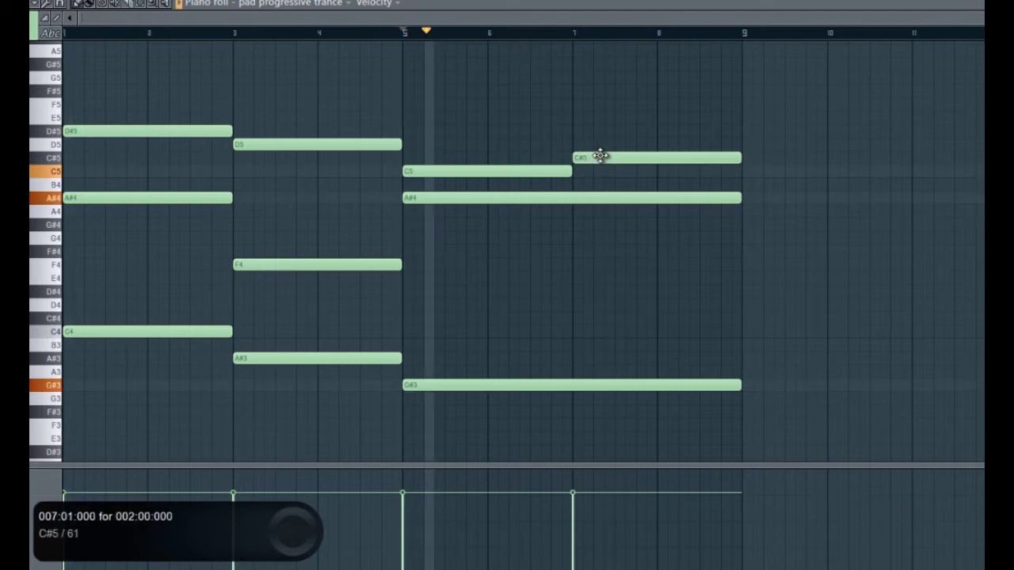
drag(601, 155, 597, 140)
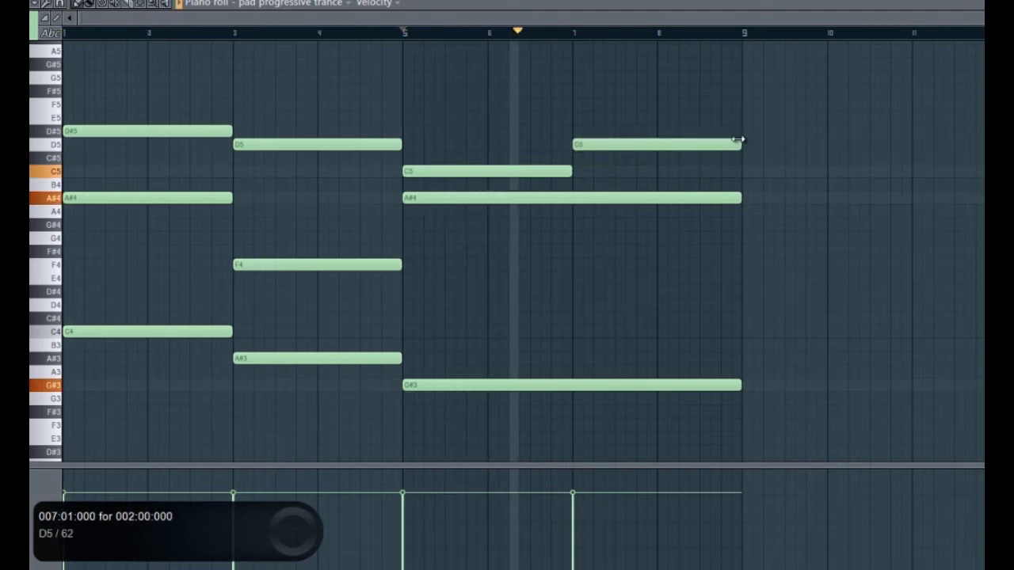
drag(739, 141, 655, 142)
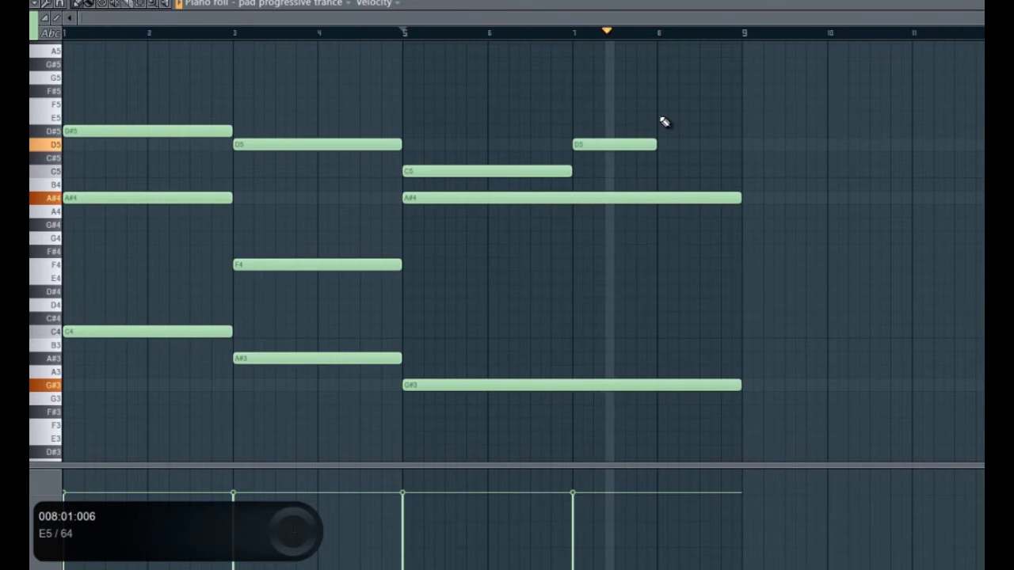
Add a one-bar note at bar 8, raise it to F5 and save the project
click(660, 117)
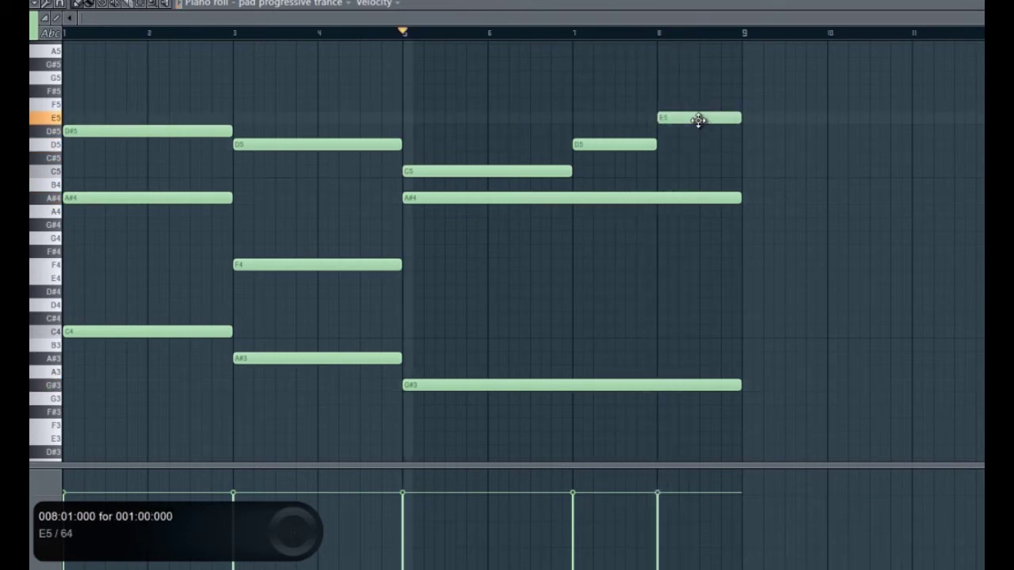
drag(699, 119, 696, 106)
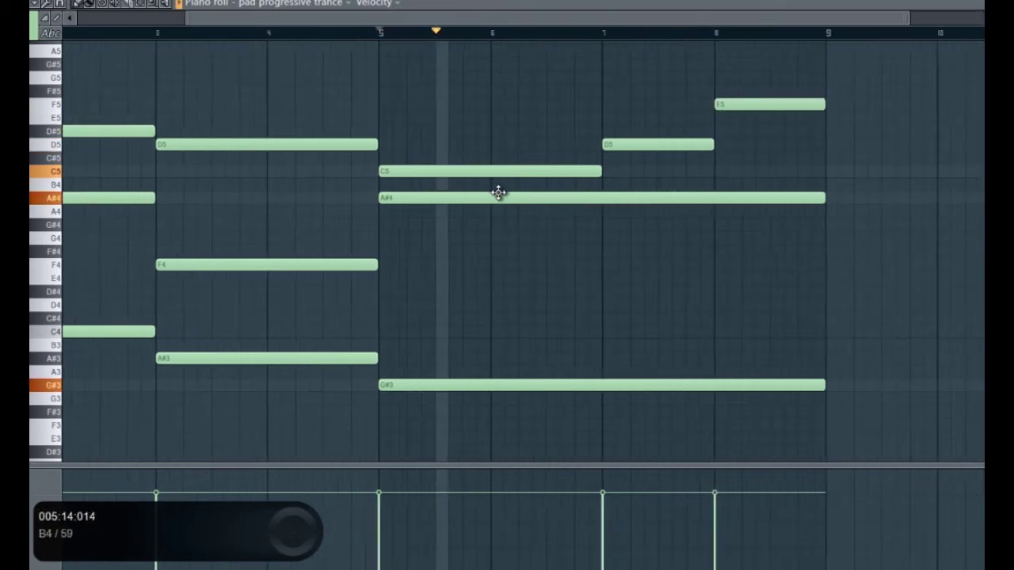
key(ctrl+s)
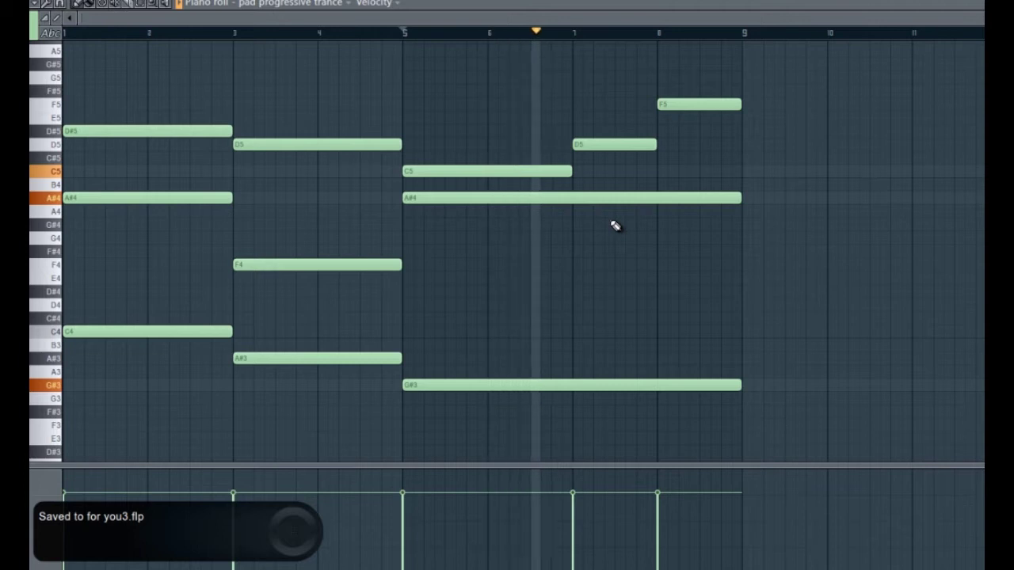
scroll(514, 204, up, 1)
scroll(513, 203, down, 1)
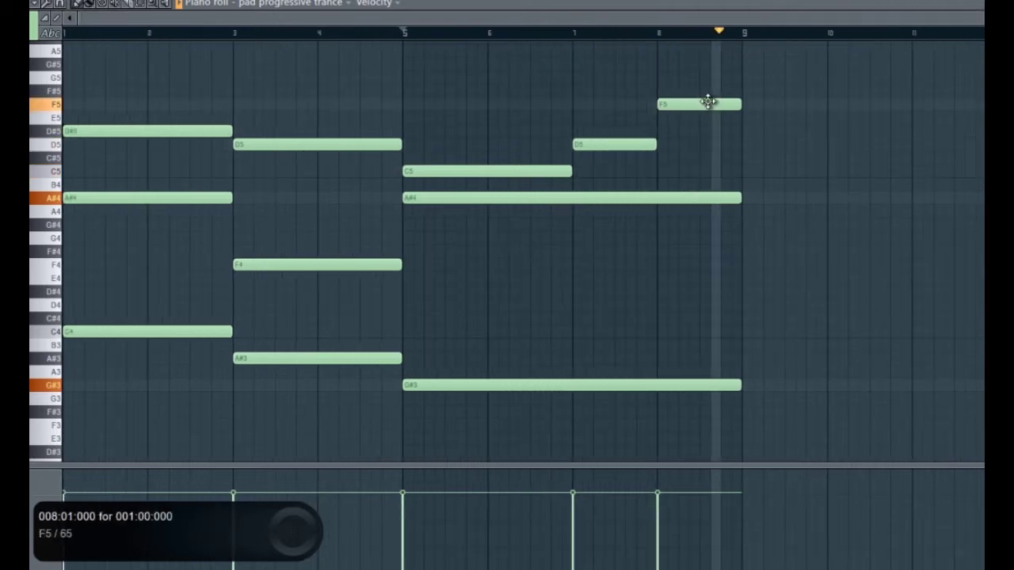
Lower the bar 8 note to D#5 and audition the end of the progression from bars 7 and 5
drag(695, 103, 693, 131)
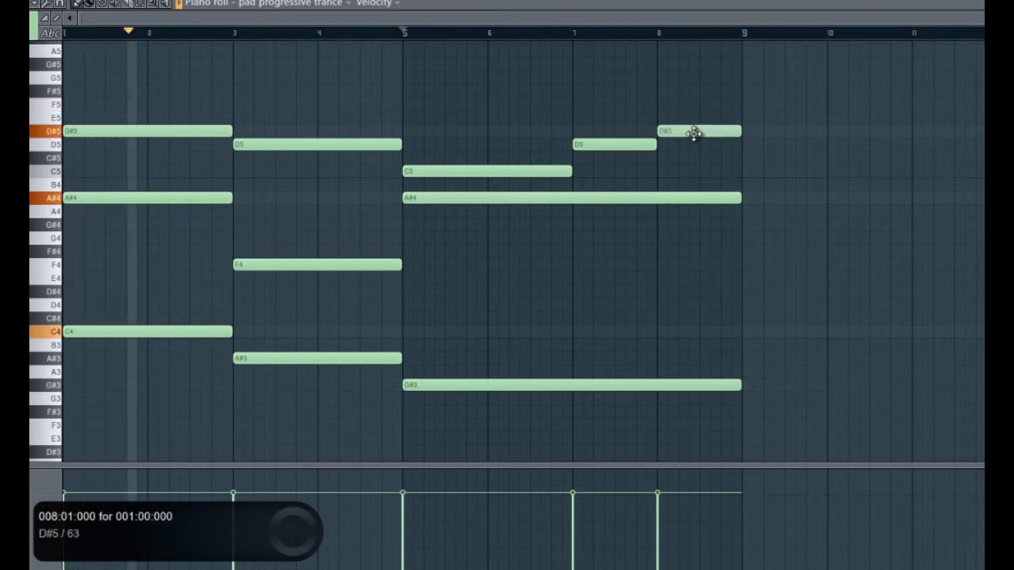
key(space)
click(576, 33)
key(space)
scroll(529, 215, up, 1)
scroll(554, 216, down, 1)
click(406, 35)
key(space)
key(space)
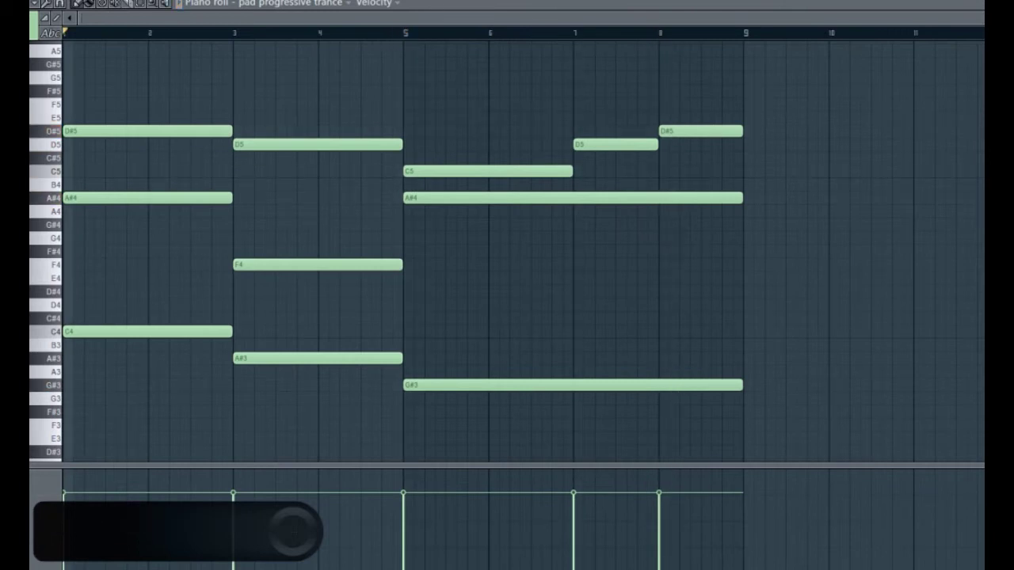
Open the IXL Level Meter and IXL Spectrum Analyzer loaded on the Master mixer track
key(F5)
scroll(356, 317, down, 4)
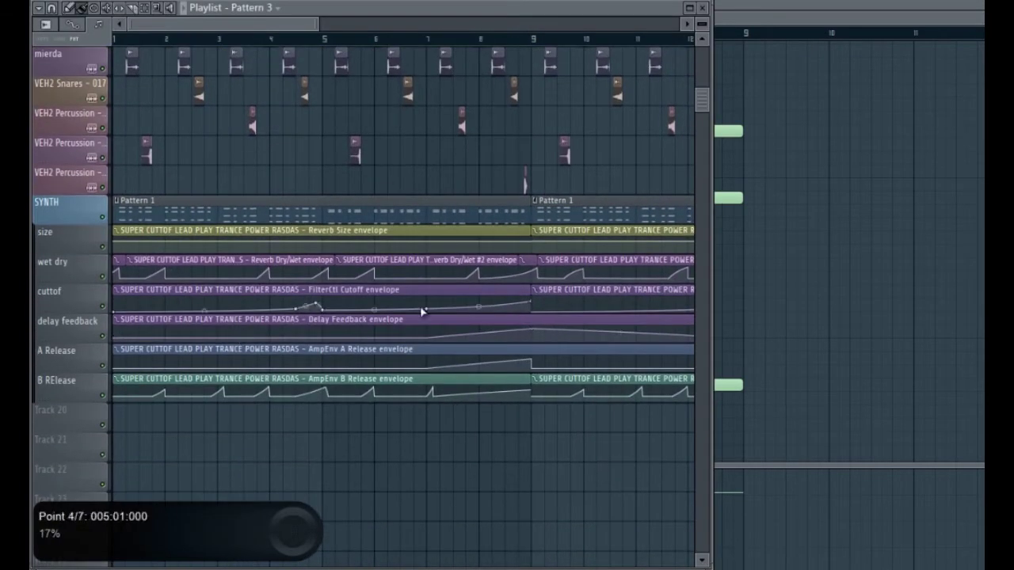
key(F9)
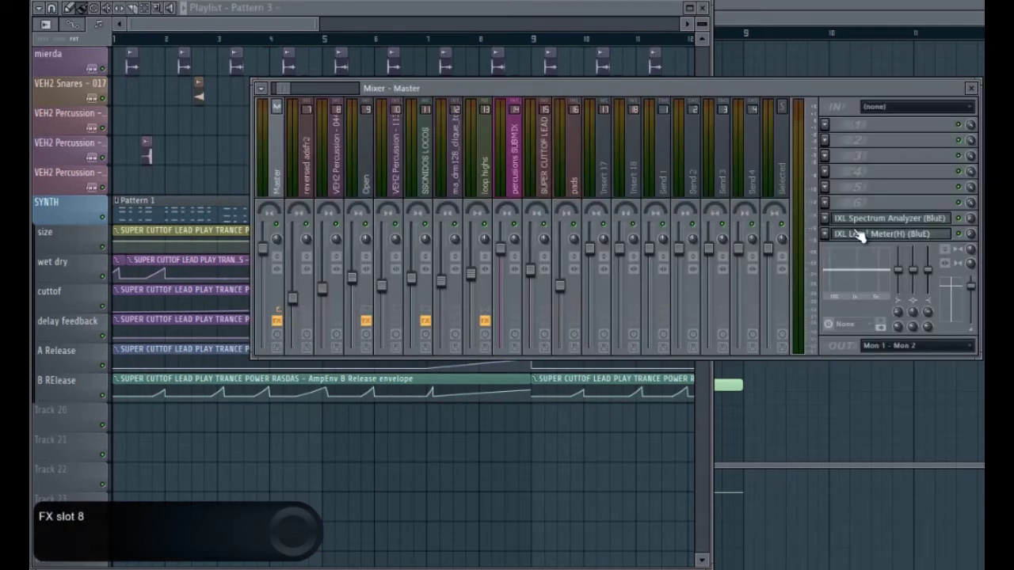
click(863, 233)
click(871, 219)
drag(284, 92, 269, 91)
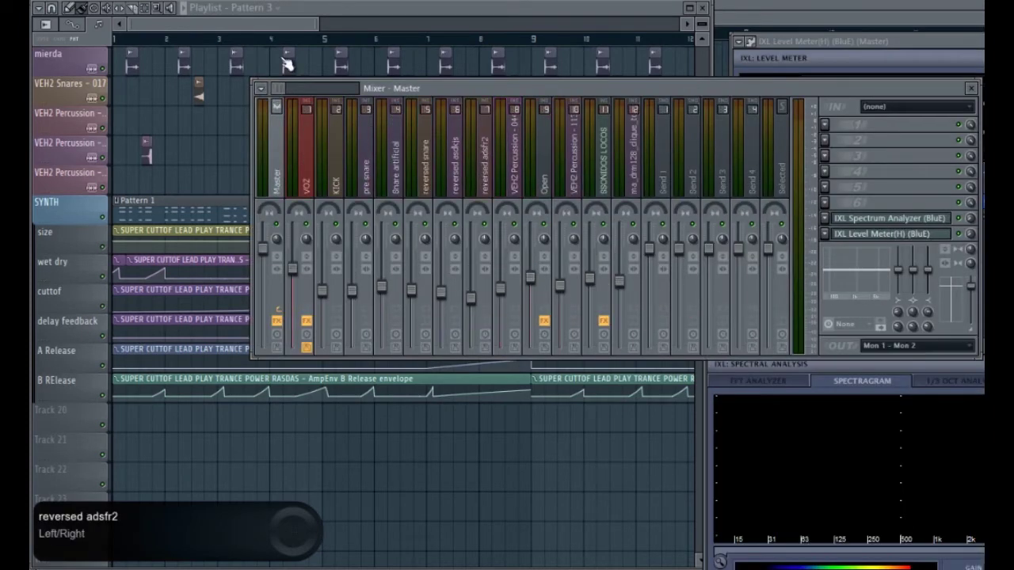
Rename playlist Track 20 as Pad and colour it green
click(119, 38)
scroll(203, 380, down, 4)
middle_click(76, 415)
text(Pad)
key(Return)
middle_click(76, 411)
Place Pattern 3 clips on the Pad track at bars 1 and 9
click(186, 403)
click(236, 368)
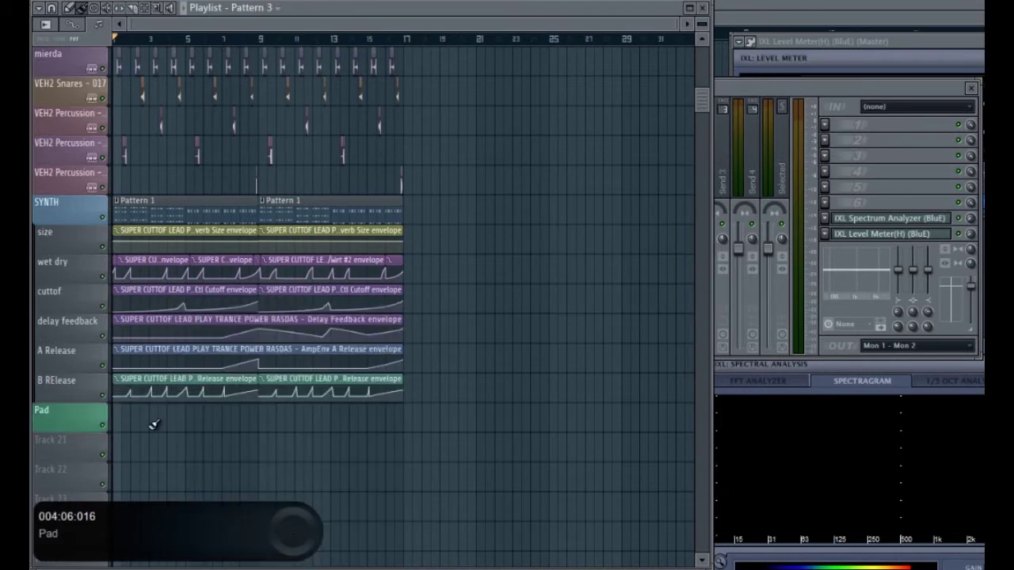
click(301, 410)
Play the arrangement and select the pads mixer insert to check its level
key(space)
scroll(103, 317, up, 4)
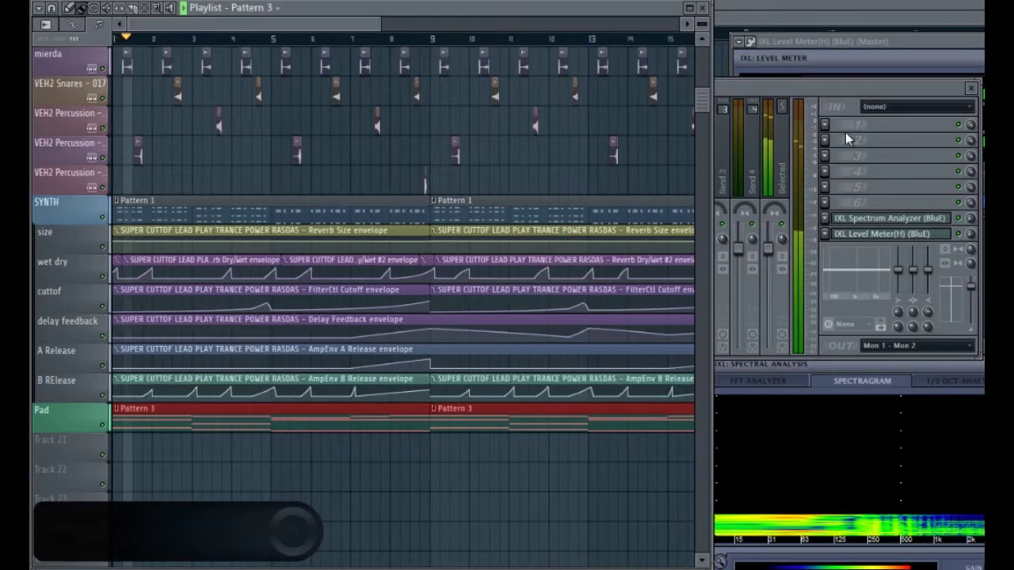
click(794, 92)
drag(277, 88, 288, 91)
click(478, 296)
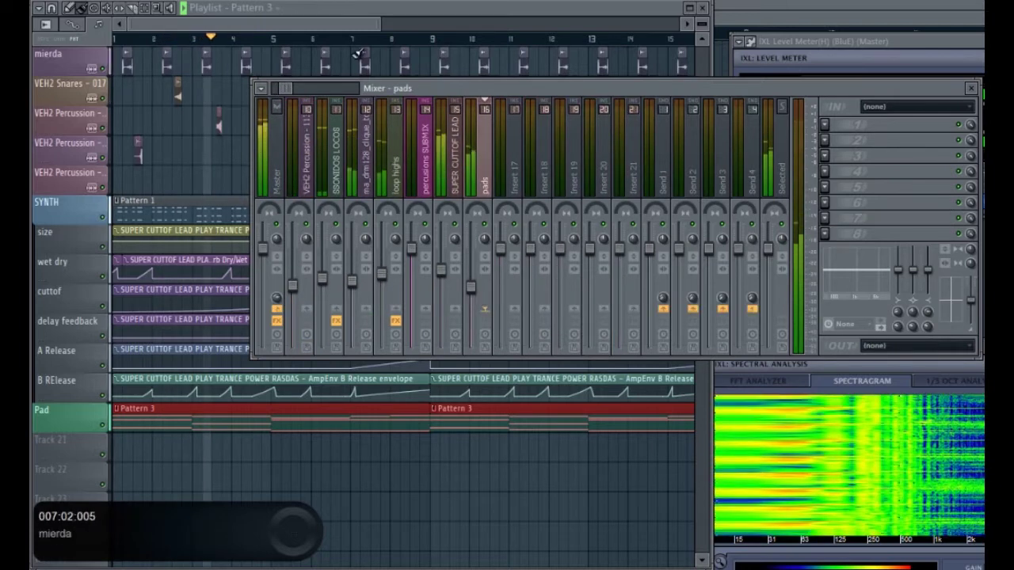
Listen through the arrangement, examining the Pad clips against the synth automation in the playlist and the levels in the mixer
click(351, 29)
scroll(409, 279, up, 1)
click(414, 297)
scroll(400, 310, down, 2)
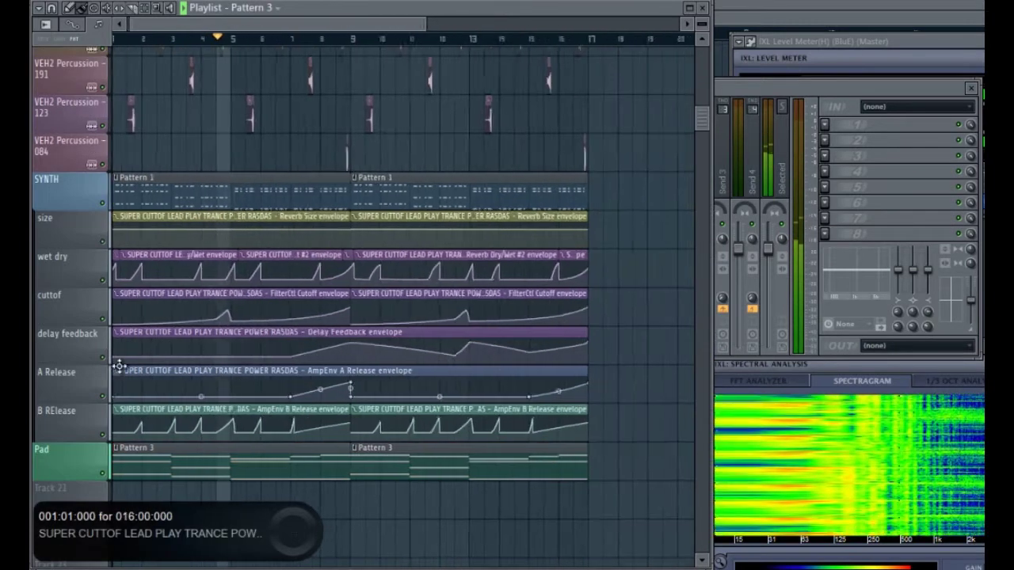
scroll(126, 362, up, 2)
scroll(403, 339, down, 1)
scroll(404, 343, up, 2)
scroll(428, 366, down, 2)
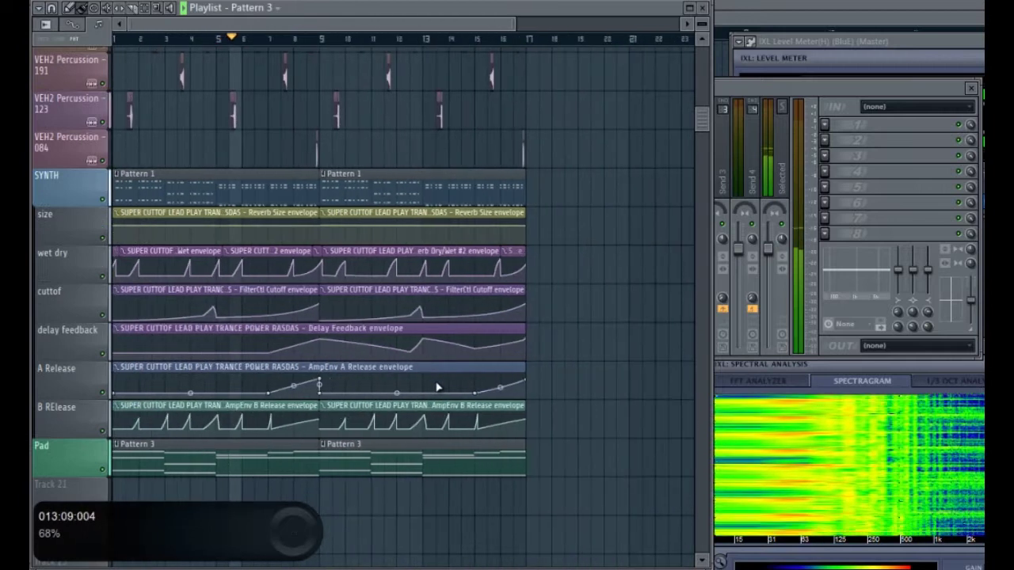
scroll(435, 367, down, 2)
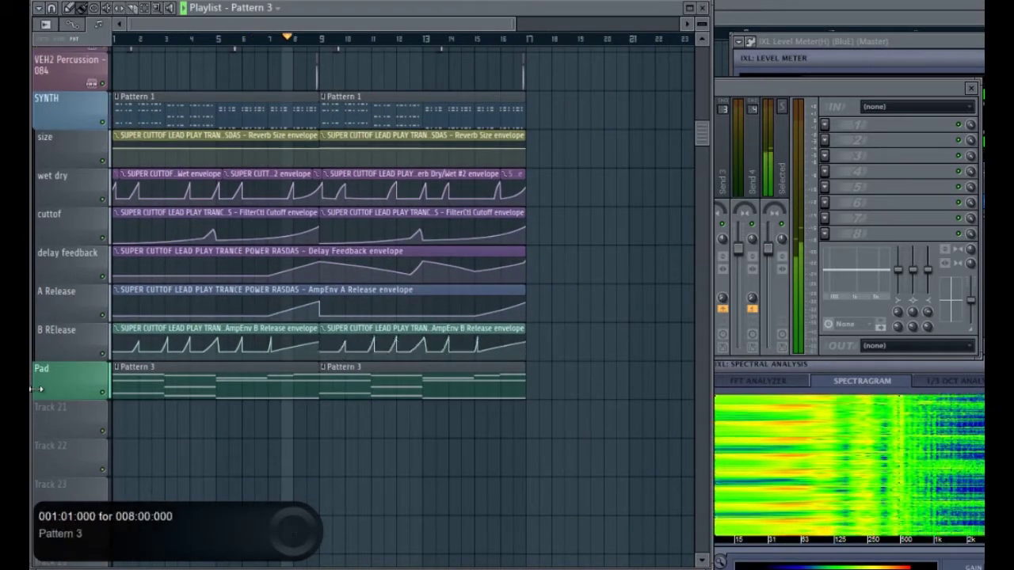
scroll(287, 373, up, 2)
scroll(396, 360, down, 1)
scroll(499, 392, up, 1)
scroll(499, 395, up, 3)
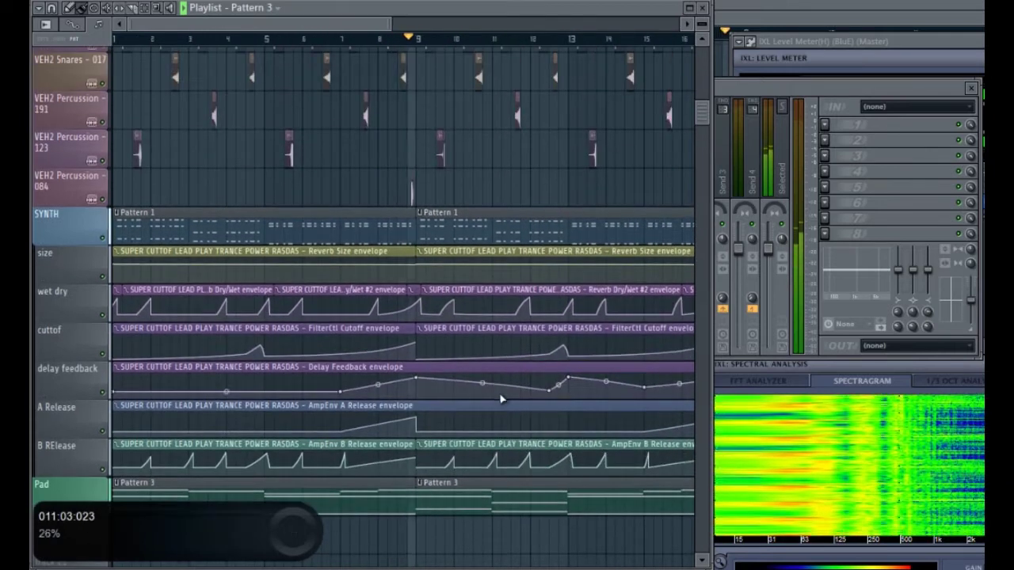
scroll(500, 398, up, 1)
scroll(276, 441, down, 2)
scroll(276, 441, up, 2)
scroll(557, 400, down, 2)
scroll(509, 415, up, 2)
scroll(510, 416, down, 2)
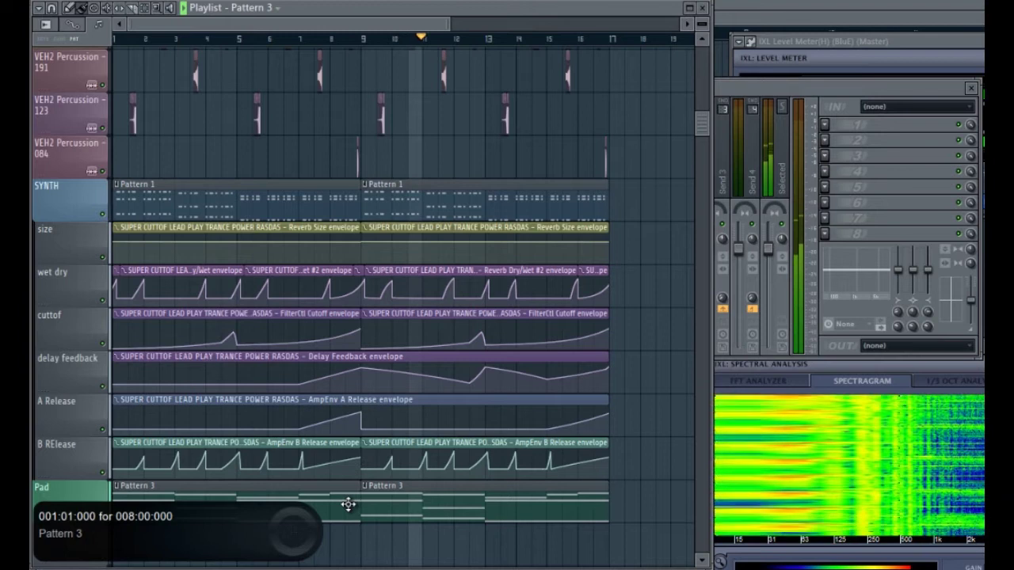
scroll(469, 453, down, 2)
scroll(285, 393, up, 2)
scroll(436, 358, down, 2)
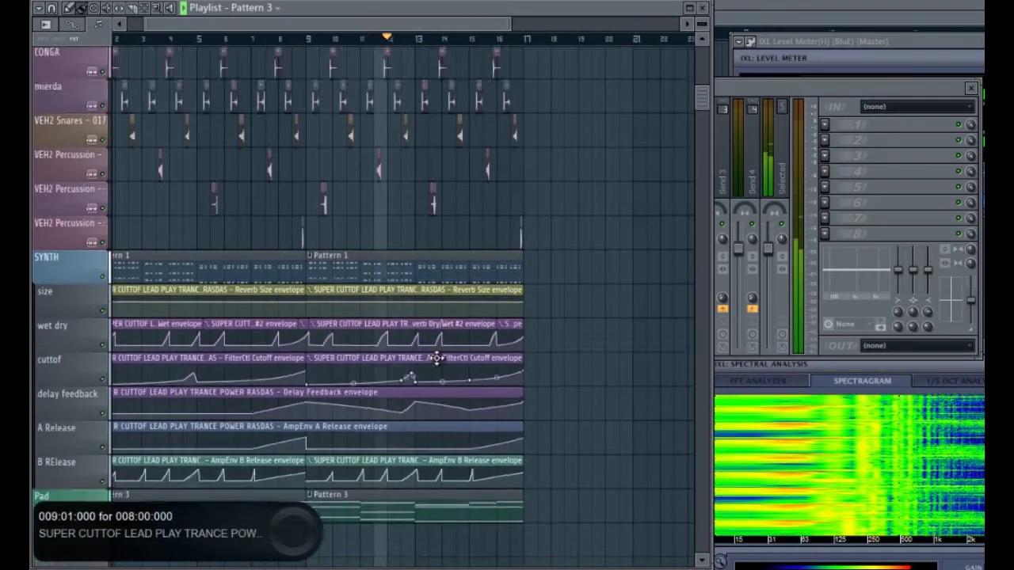
click(756, 91)
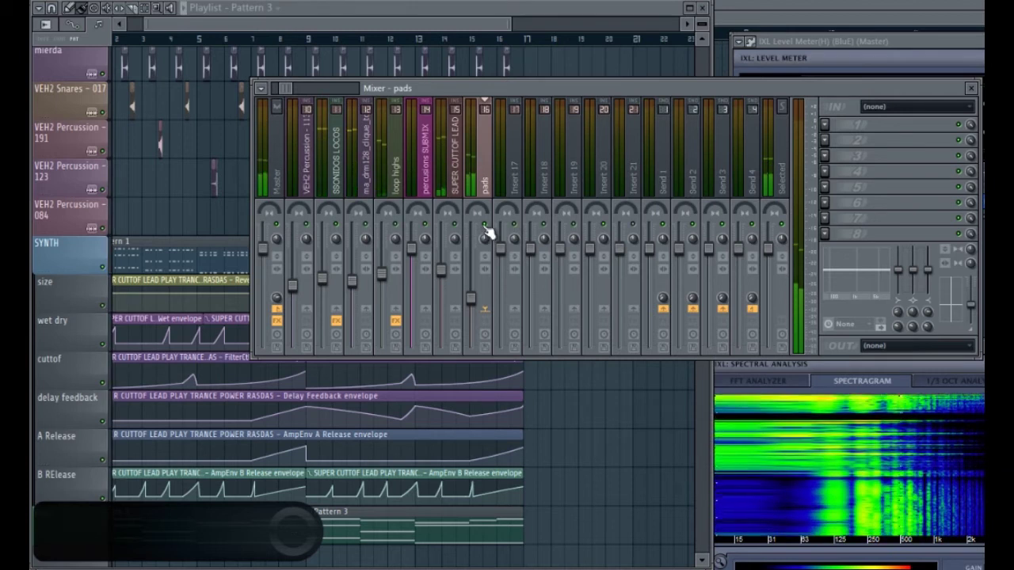
Open the pad's Pattern 3 notes, move them all up one octave and play the raised chords
double_click(446, 523)
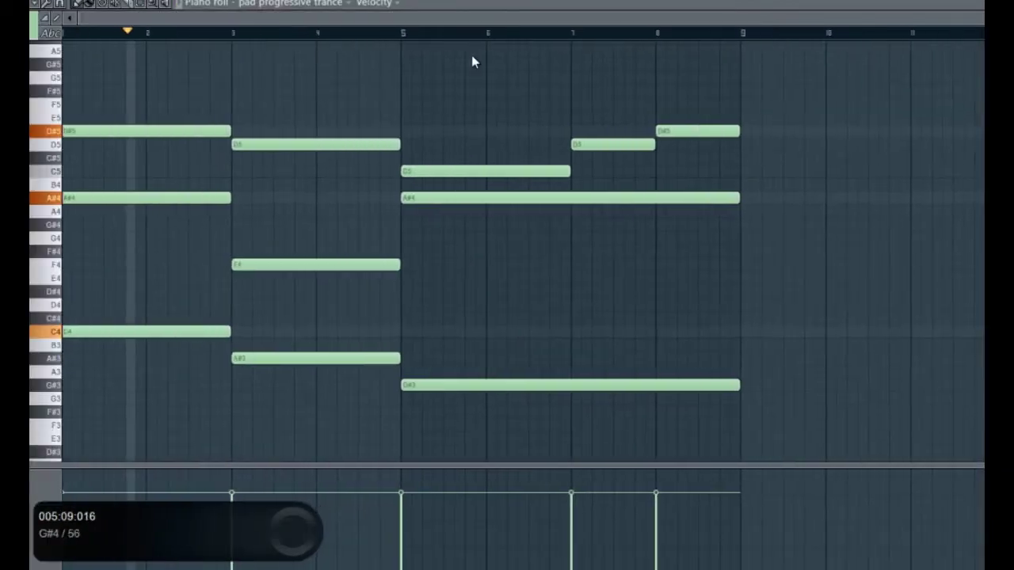
key(space)
drag(765, 84, 46, 539)
scroll(95, 392, up, 3)
drag(91, 386, 86, 225)
key(space)
scroll(138, 291, up, 1)
scroll(150, 288, down, 1)
scroll(620, 219, up, 1)
scroll(626, 218, up, 2)
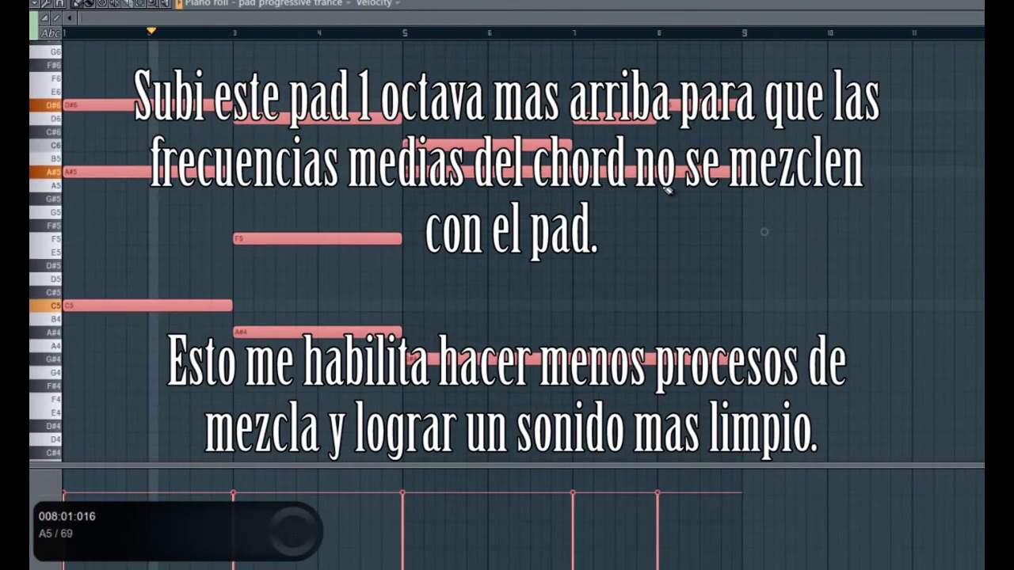
scroll(381, 270, up, 3)
scroll(507, 283, down, 2)
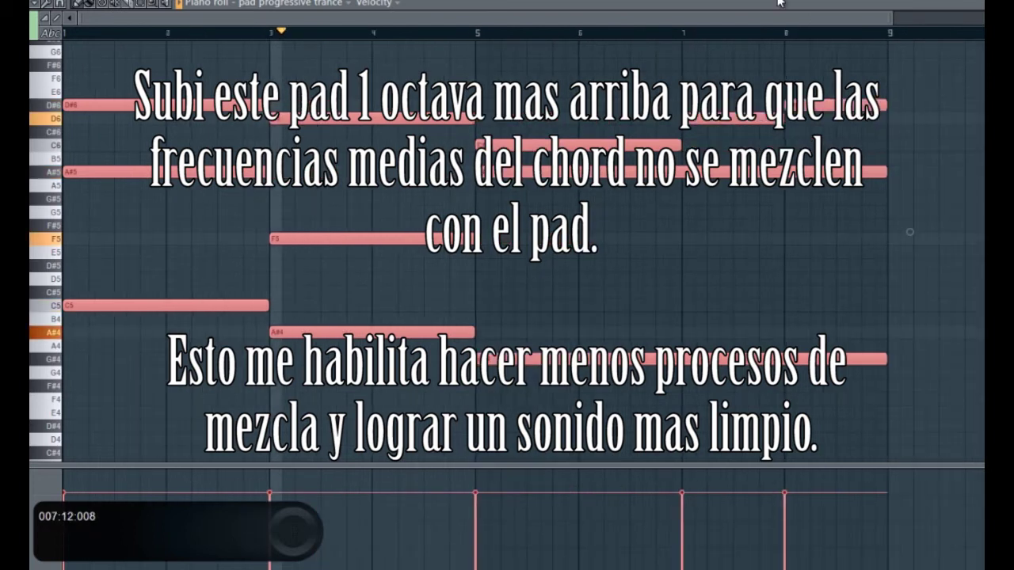
Reopen the Master track's level meter and spectrum analyzer and examine the raised pad's spectrum alongside the playlist arrangement
key(F9)
click(274, 166)
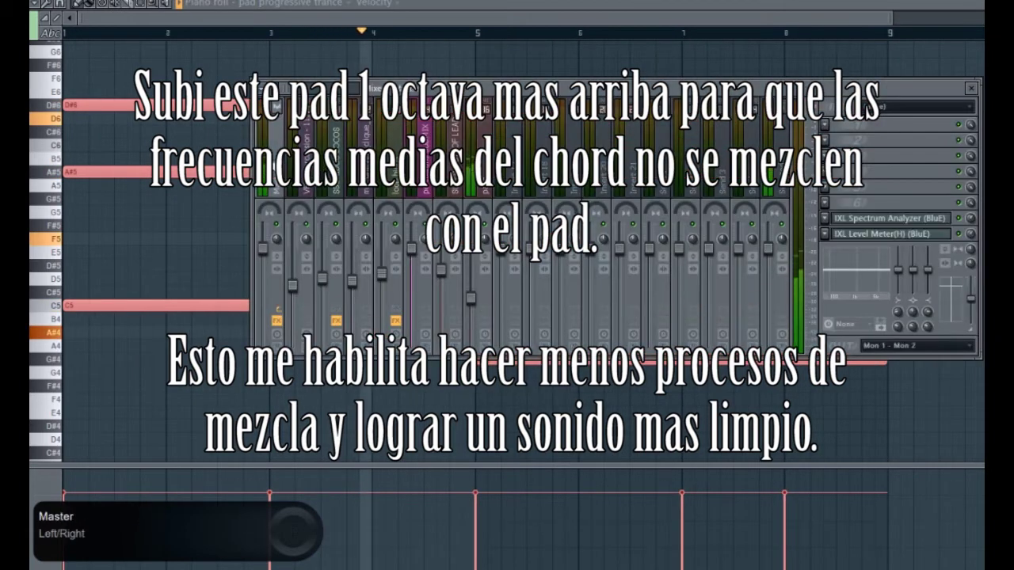
click(891, 234)
click(898, 222)
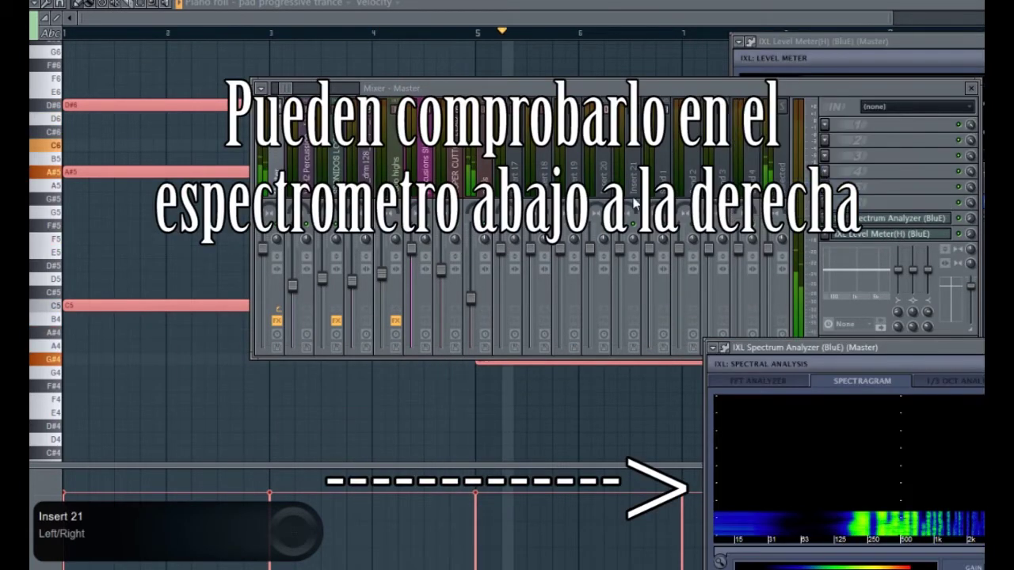
key(F5)
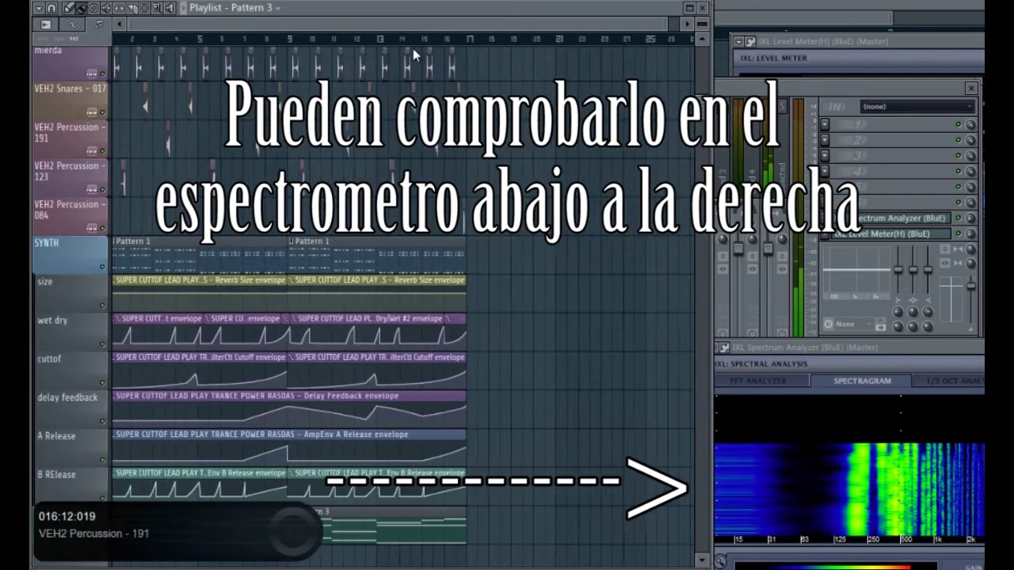
scroll(362, 262, up, 2)
scroll(362, 263, down, 4)
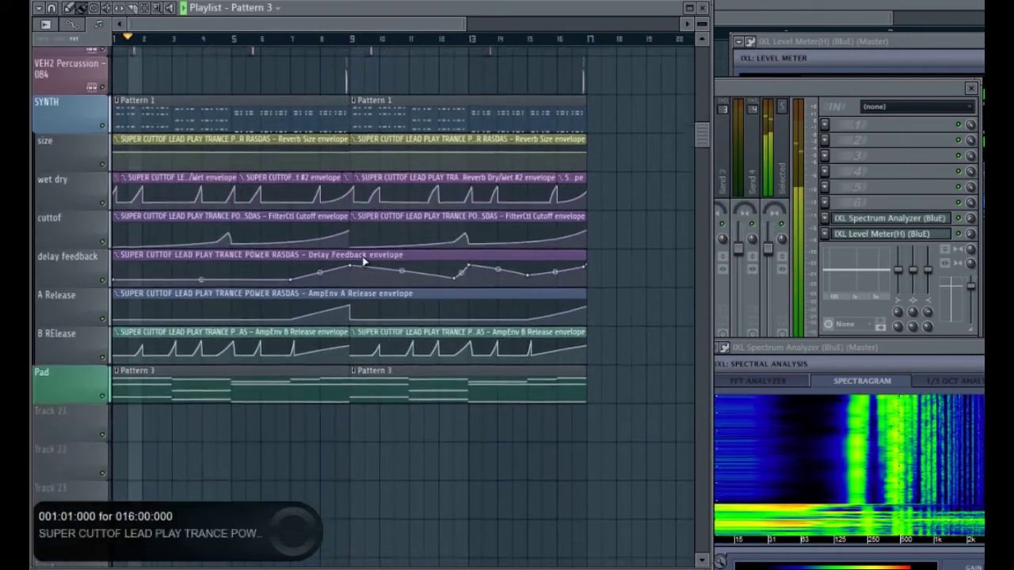
Examine the synth automation envelopes and the Pad clips in the playlist while the arrangement plays
scroll(499, 278, up, 3)
scroll(260, 339, up, 4)
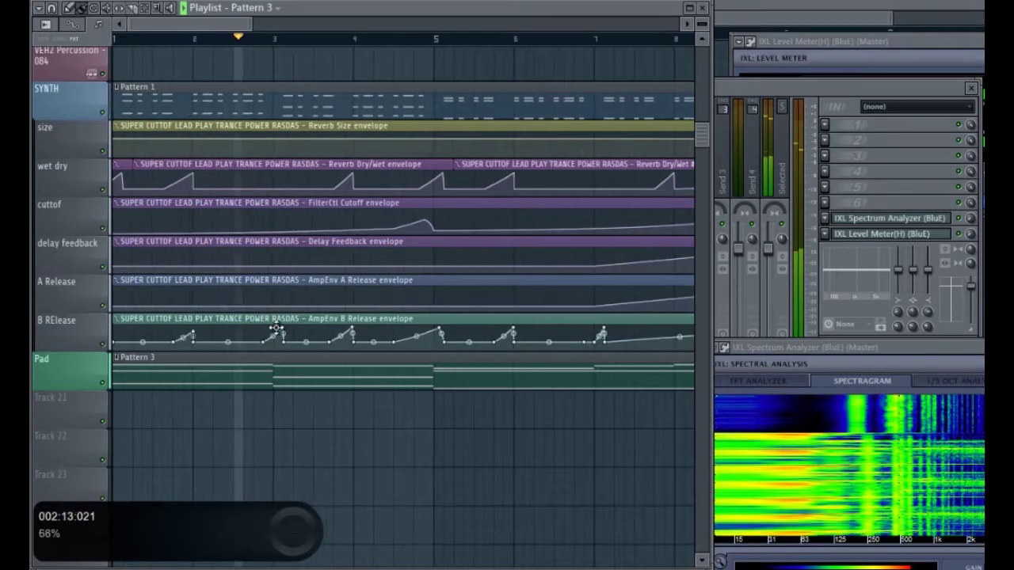
scroll(451, 357, down, 3)
scroll(457, 354, up, 1)
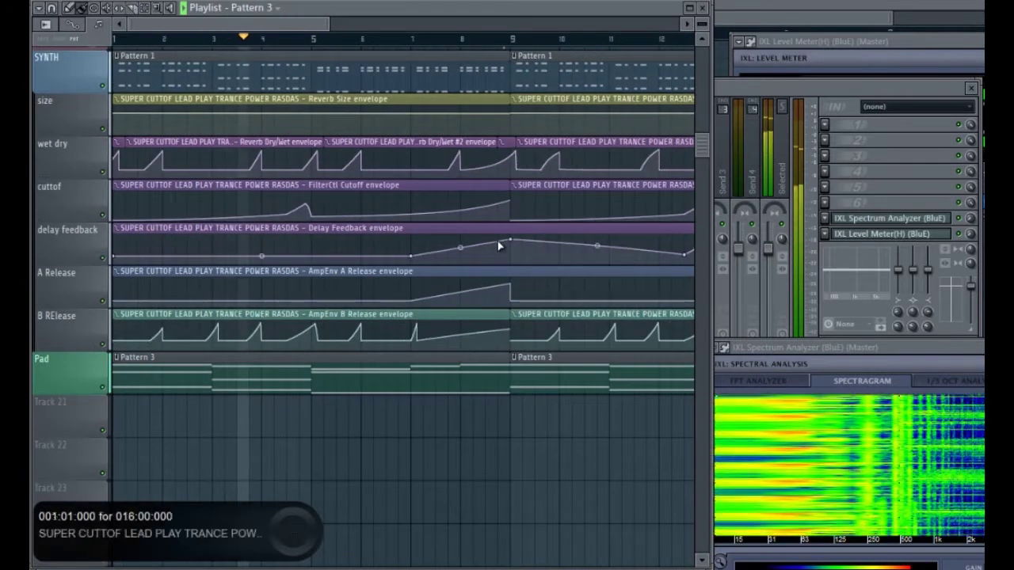
scroll(478, 254, up, 2)
scroll(457, 309, down, 3)
scroll(465, 325, down, 2)
scroll(35, 454, up, 3)
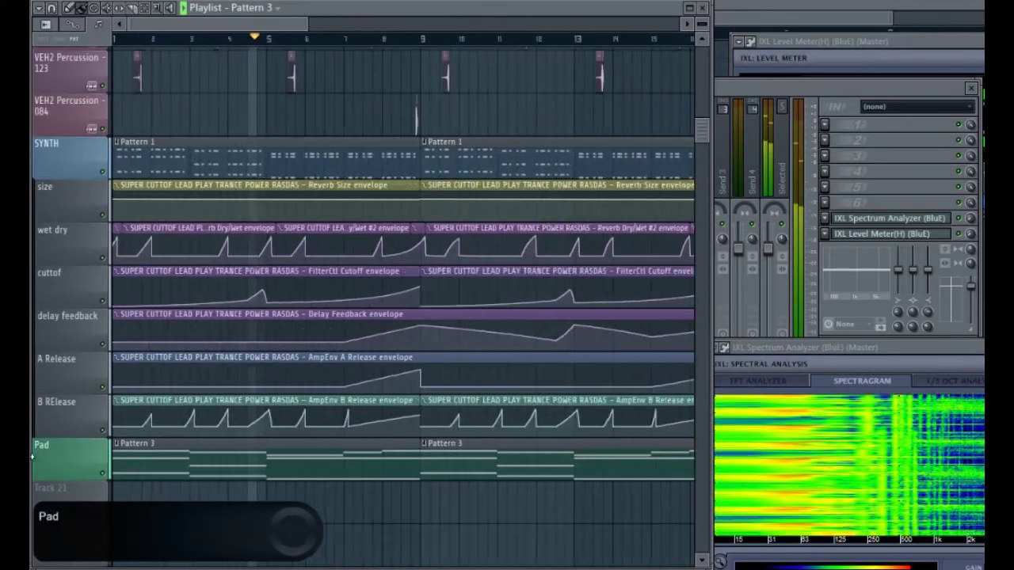
scroll(244, 416, down, 3)
scroll(54, 449, up, 4)
scroll(459, 396, down, 2)
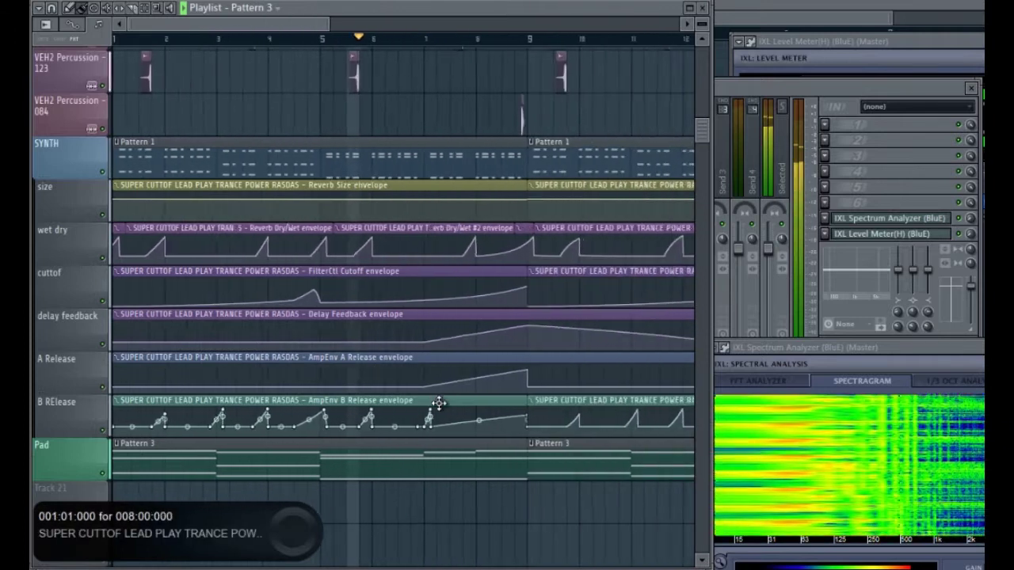
Lower the pads insert's mixer fader to 41% (-15.4 dB) and return to the playlist
click(783, 106)
drag(473, 297, 476, 311)
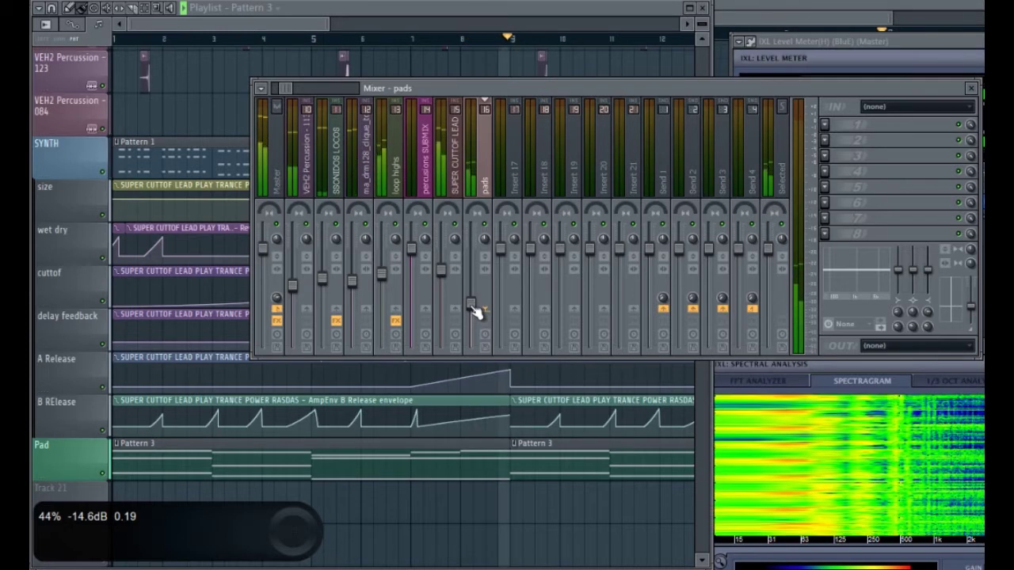
drag(477, 313, 478, 317)
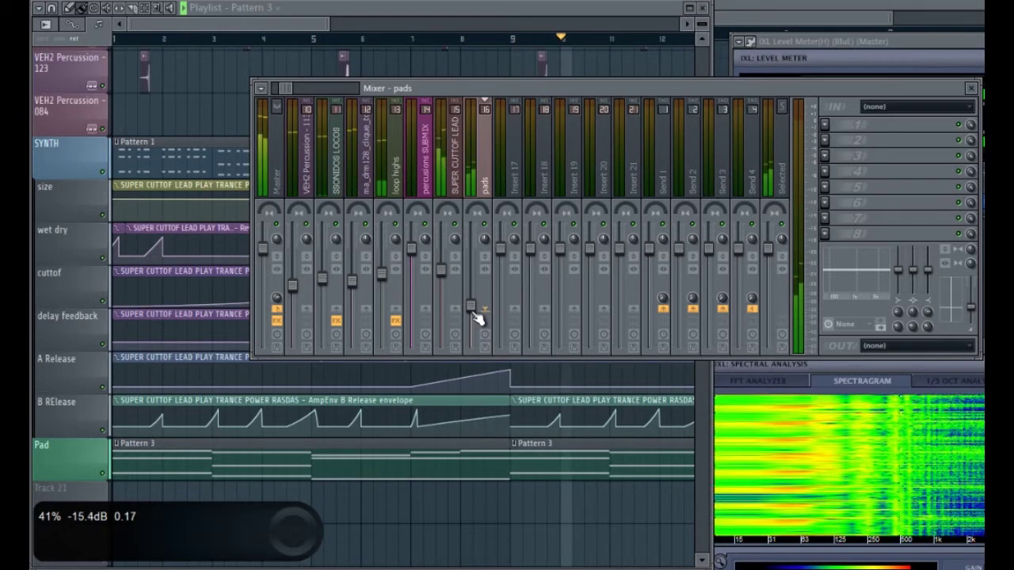
click(304, 18)
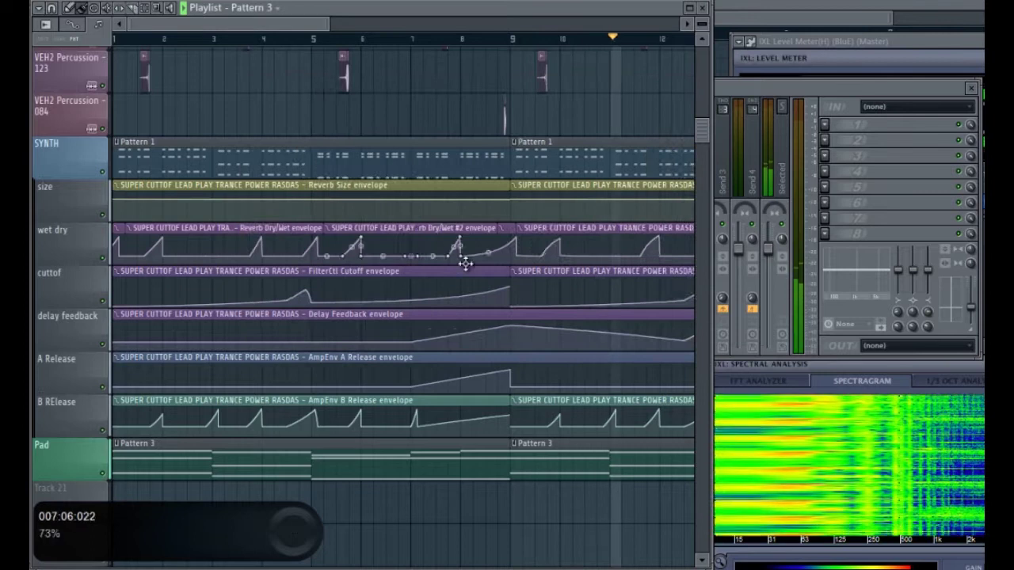
Save the project and examine the full 16-bar arrangement in the playlist until stopping playback
scroll(475, 266, down, 1)
key(ctrl+s)
scroll(491, 269, down, 2)
scroll(497, 270, up, 2)
scroll(507, 289, down, 1)
scroll(475, 349, down, 1)
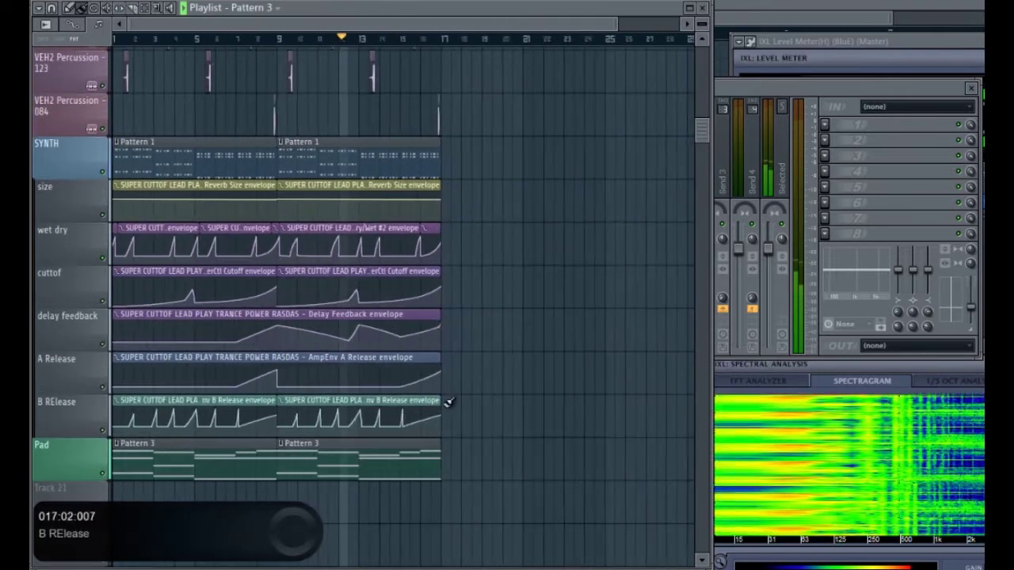
scroll(443, 396, up, 2)
scroll(452, 309, down, 2)
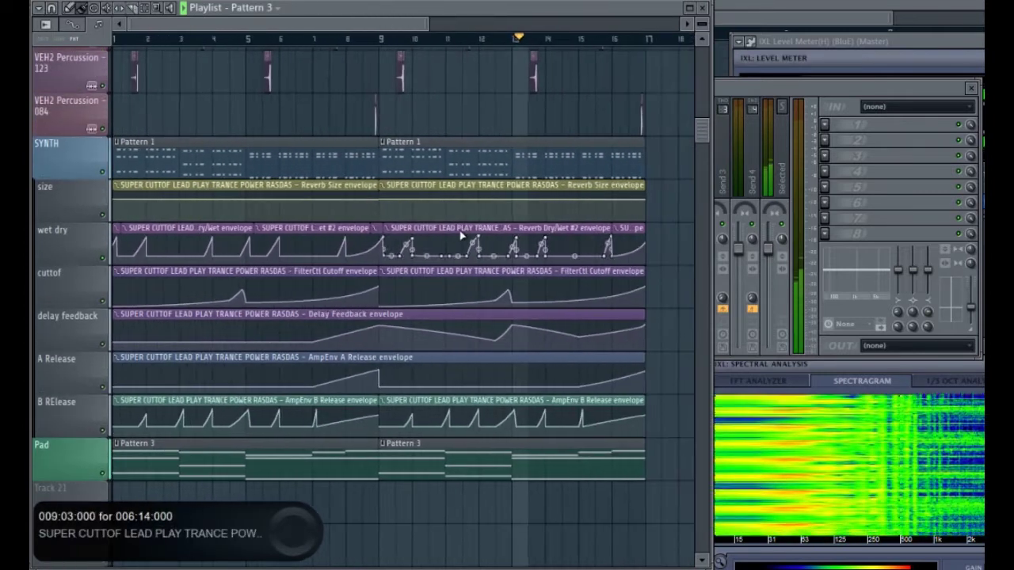
scroll(480, 158, up, 1)
key(space)
Look through the available generator plugins and select the VOZ insert in the mixer
click(101, 0)
mouse_move(150, 2)
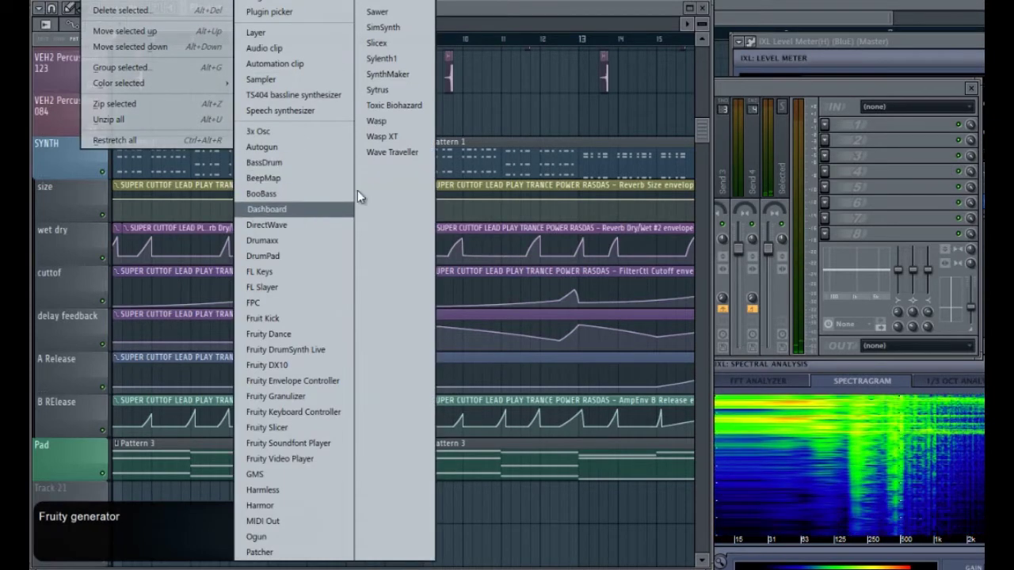
click(747, 85)
drag(286, 88, 277, 89)
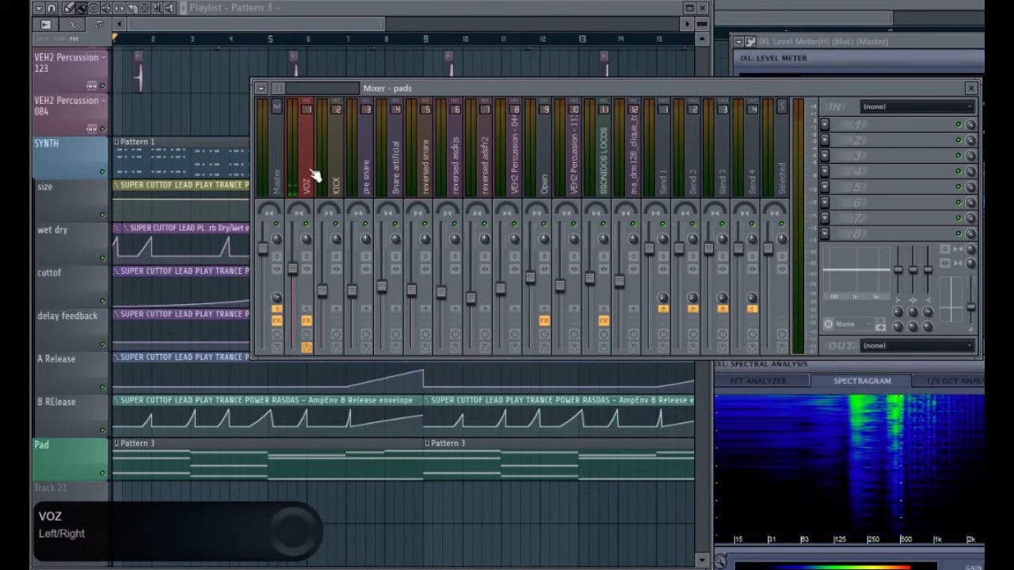
click(295, 278)
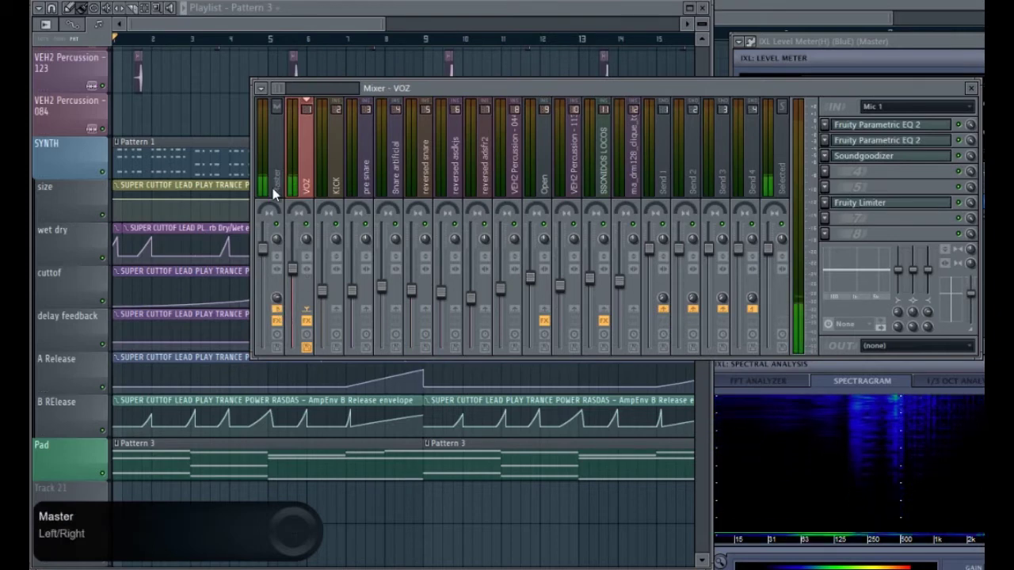
Open the Pattern 3 pad clip's notes in the piano roll and view them from bar 1
click(198, 472)
double_click(199, 470)
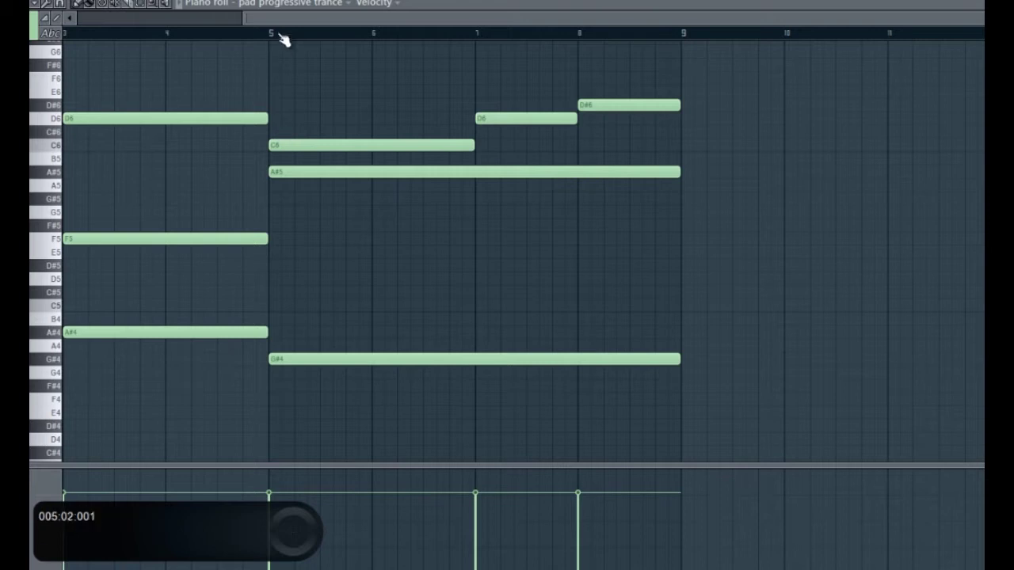
drag(288, 27, 54, 84)
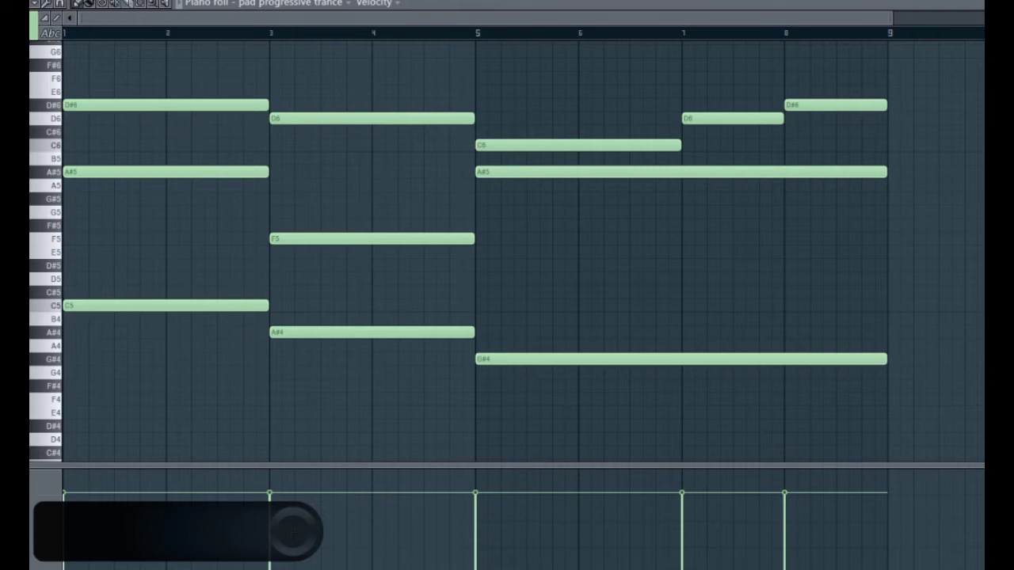
Reopen the spectrum analyzer on the Master track over the pad's notes
key(F9)
click(283, 179)
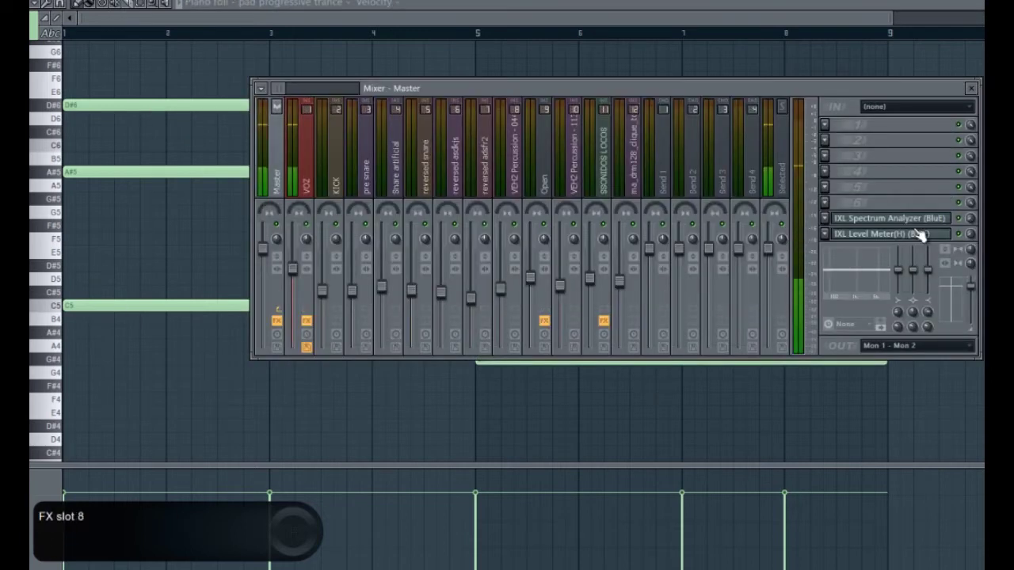
click(909, 224)
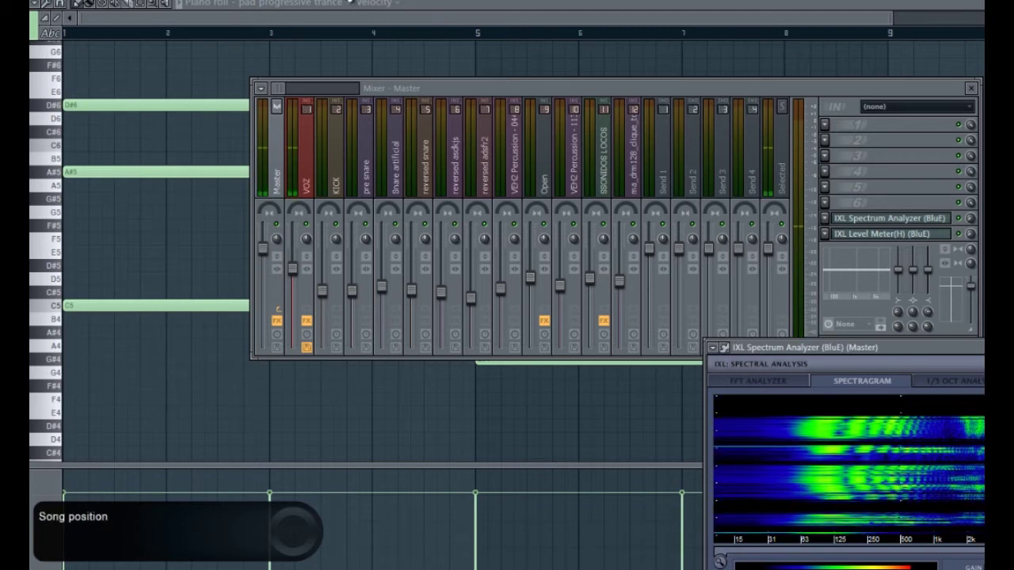
Load the preset 062 Sunlight Dreams from the Pads category of Alchemy's Atmospheric bank
click(311, 179)
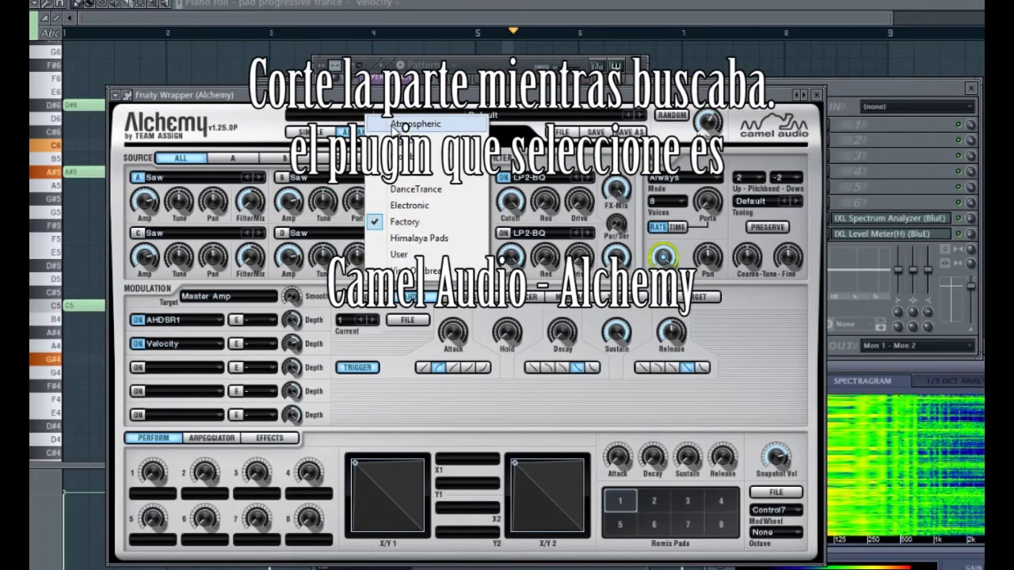
click(413, 124)
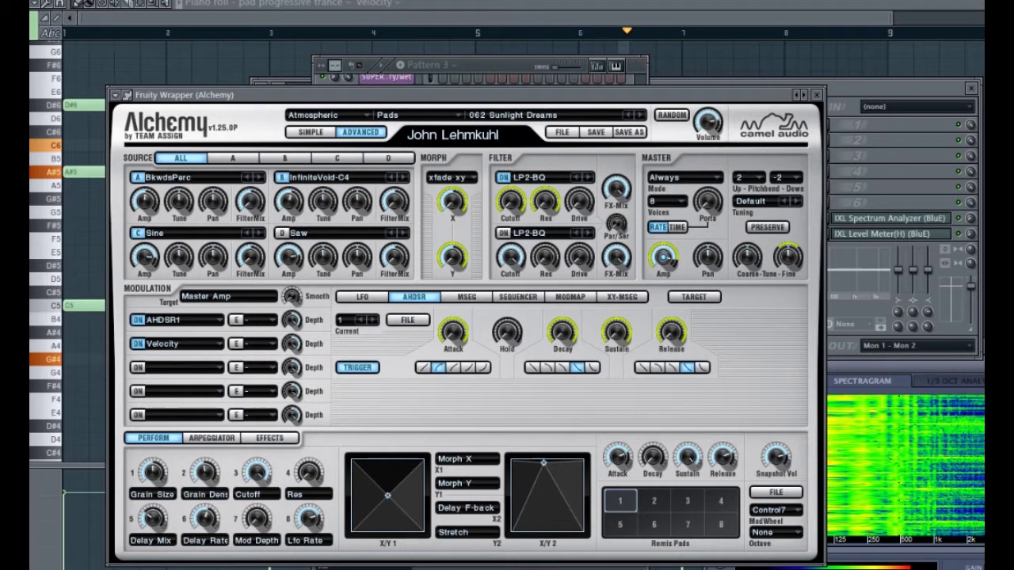
Copy the pad progressive trance notes from Pattern 3 and paste them into the Alchemy channel in Pattern 4
key(F6)
right_click(409, 501)
mouse_move(473, 433)
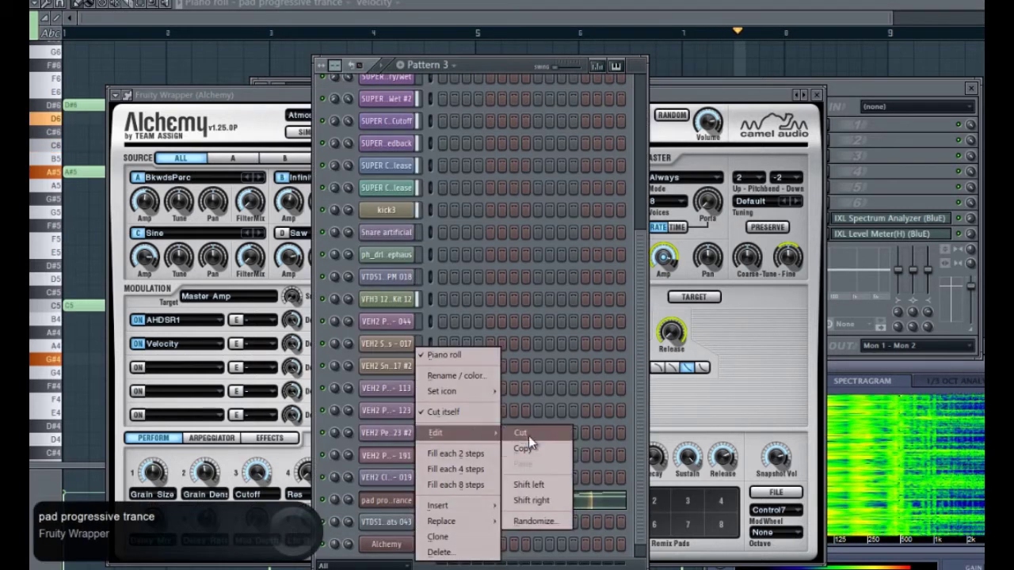
click(520, 435)
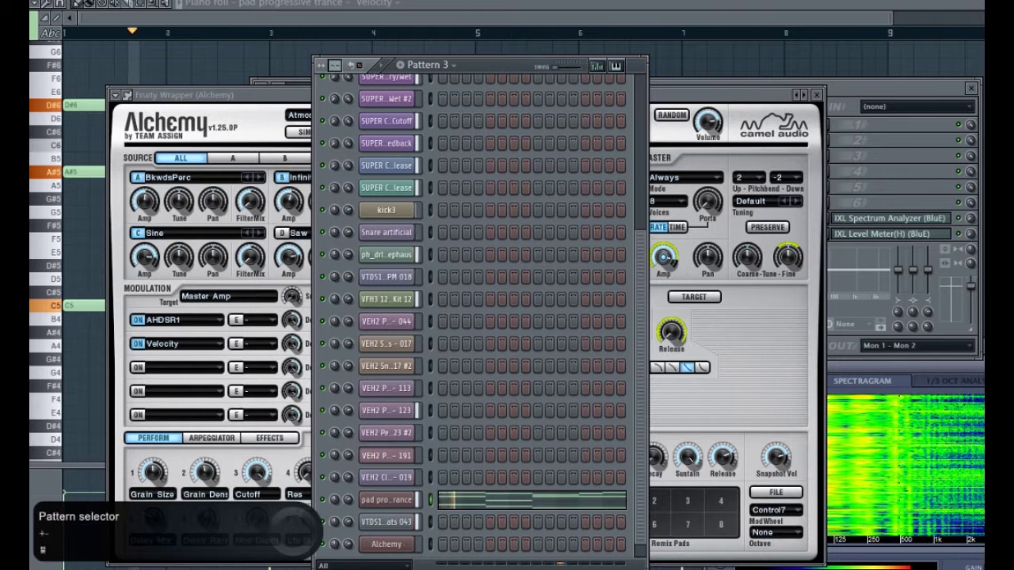
key(KP_Add)
right_click(404, 551)
mouse_move(440, 430)
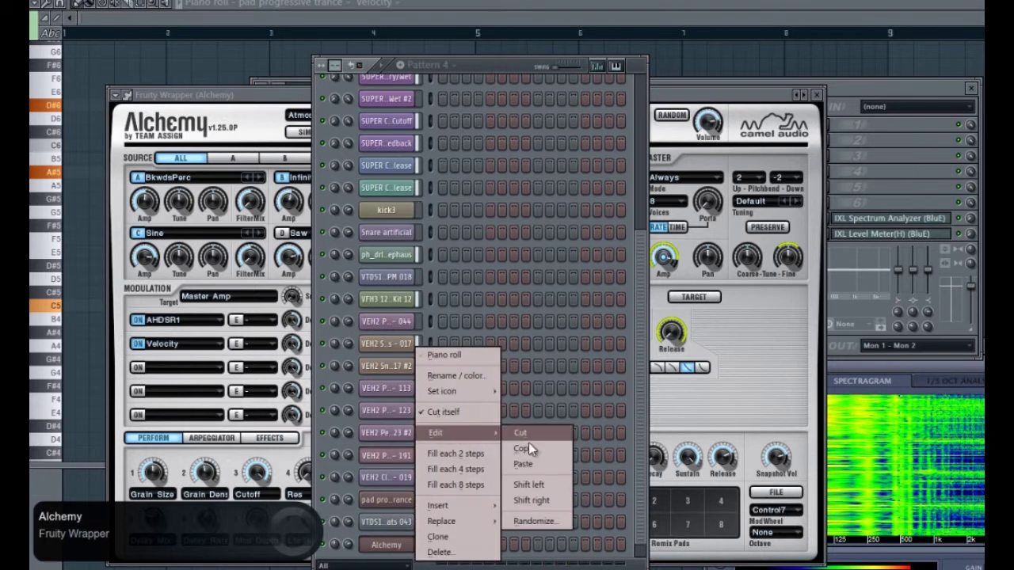
click(532, 462)
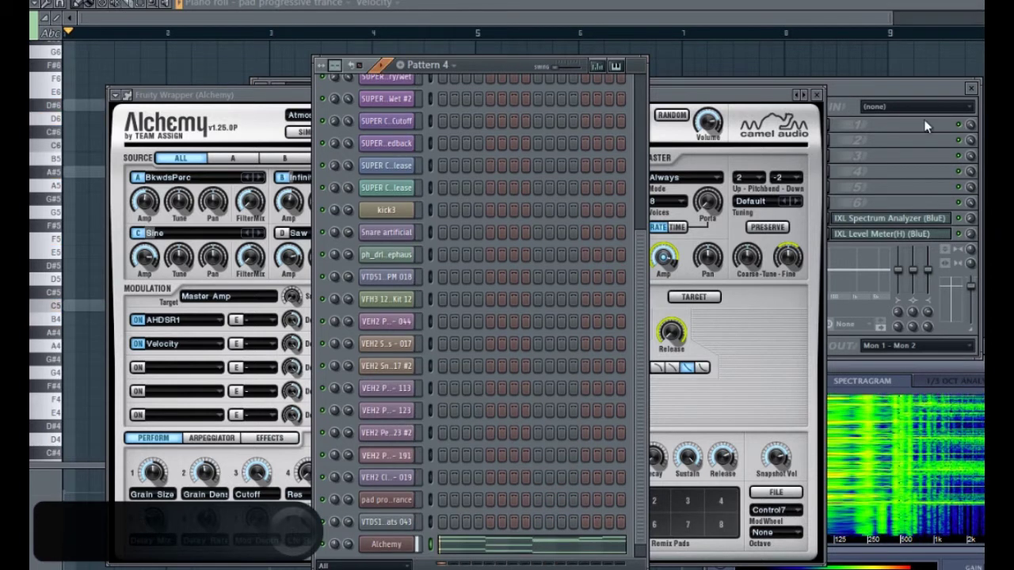
Route the Alchemy channel to mixer insert 17 and lower that insert's fader to about 75% (-5.9 dB)
key(F9)
drag(281, 89, 293, 86)
right_click(364, 168)
mouse_move(444, 157)
click(538, 160)
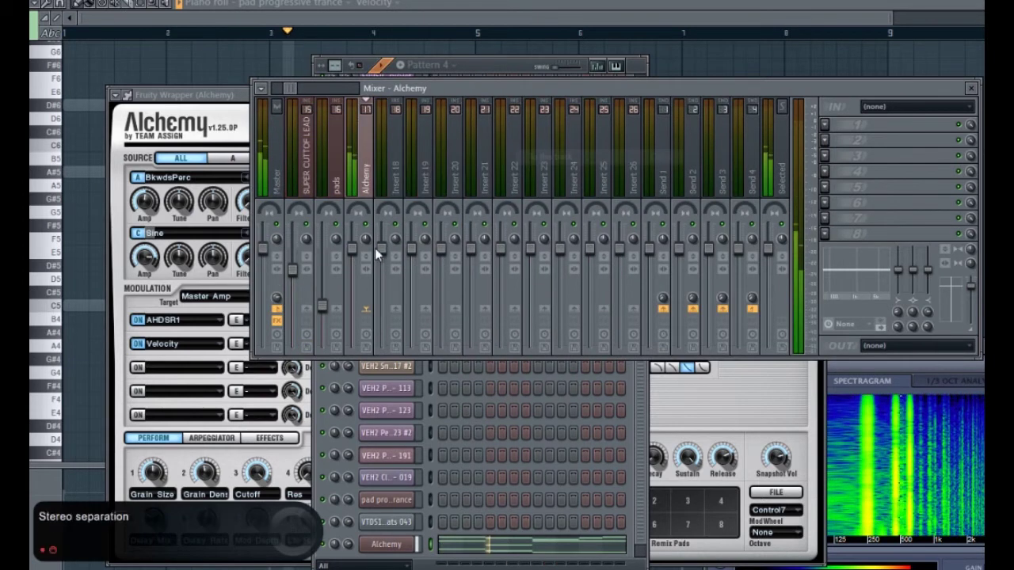
scroll(364, 309, down, 3)
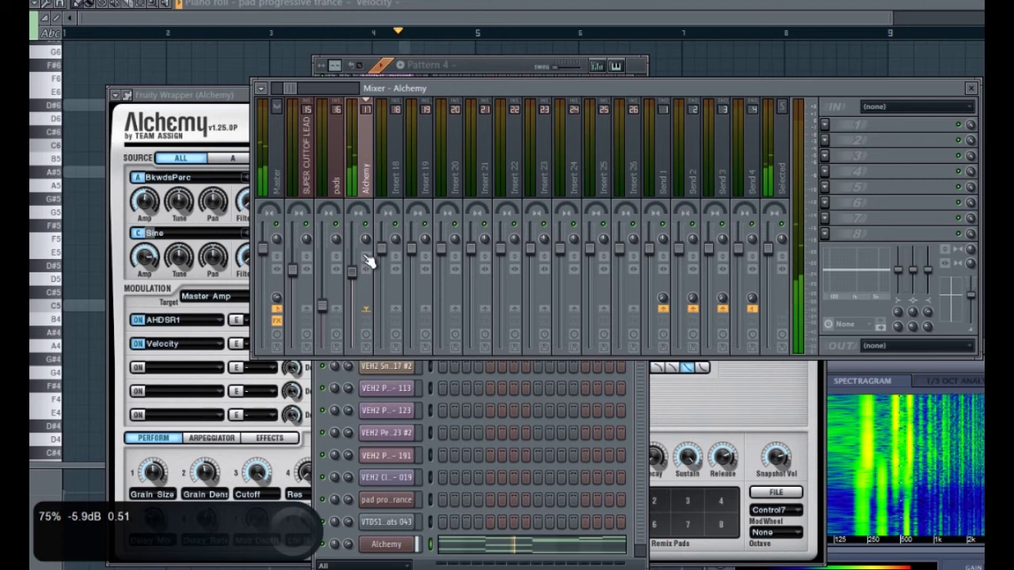
Examine the Sunlight Dreams pad's frequencies on the Master spectrum analyzer next to the Alchemy settings
click(224, 97)
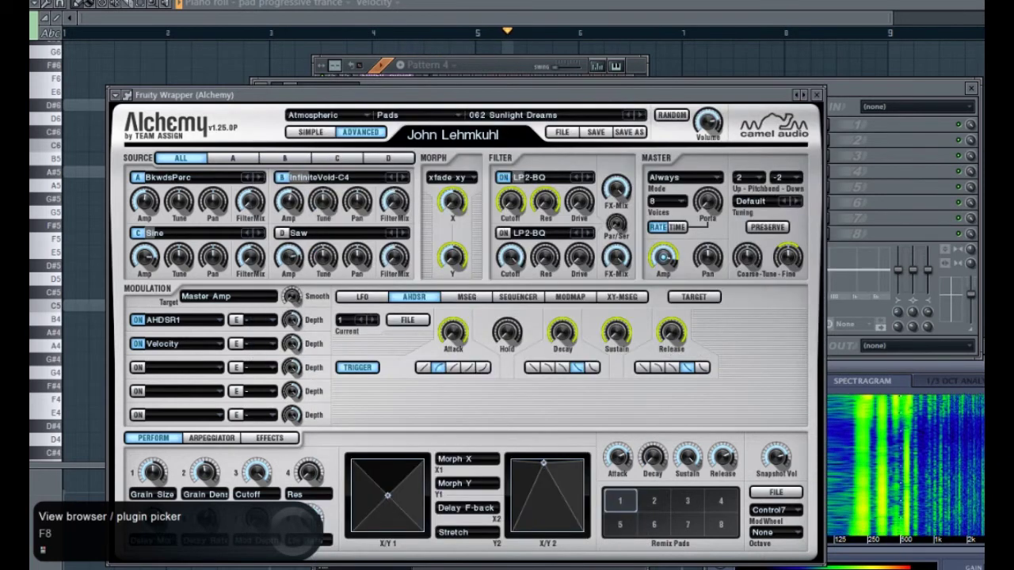
drag(905, 366, 910, 376)
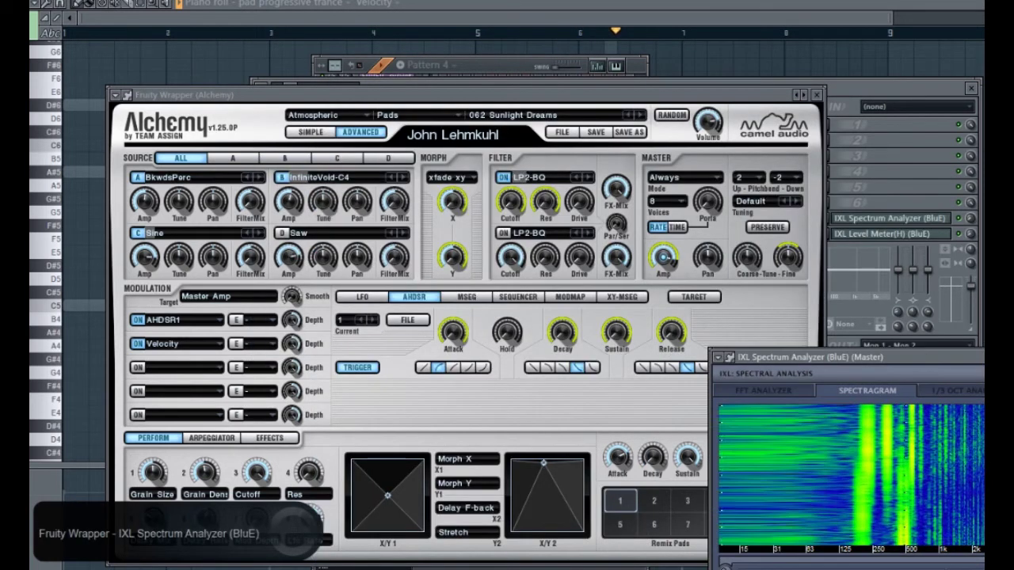
click(746, 94)
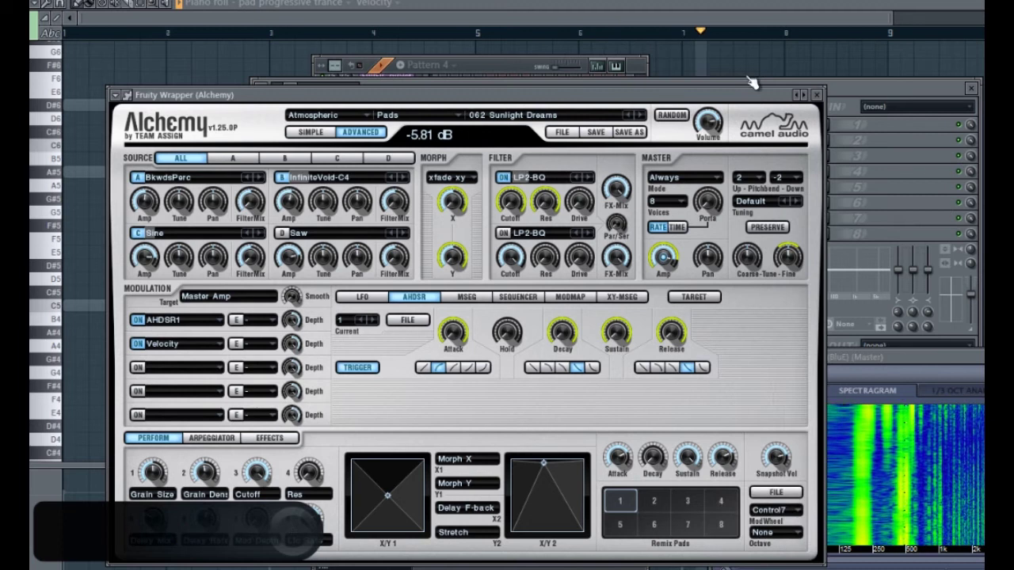
Play Pattern 3 and Pattern 4 in turn to compare both pad layers on the mixer meters and spectrogram
click(859, 106)
scroll(469, 2, down, 1)
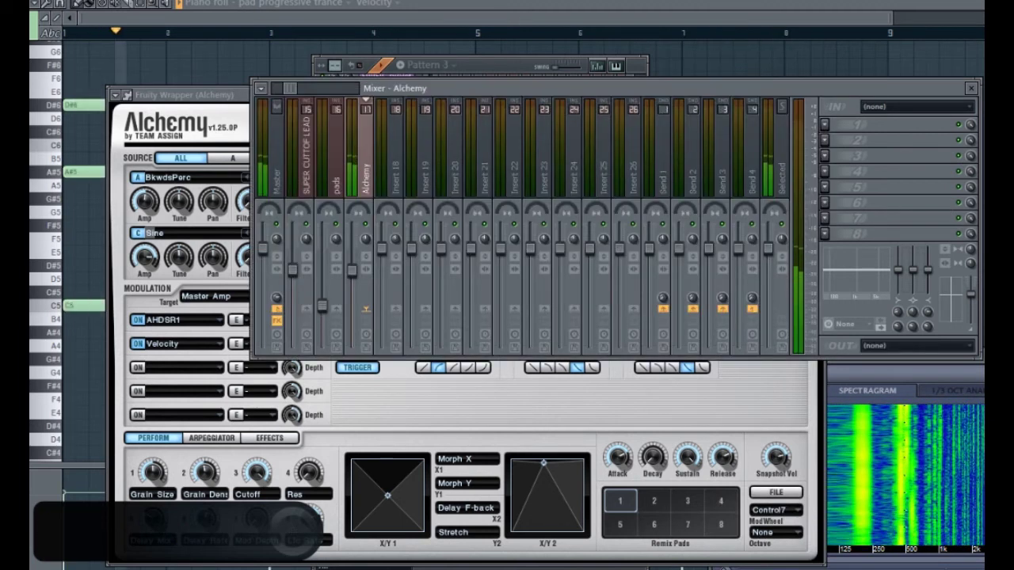
key(space)
key(space)
drag(895, 365, 903, 370)
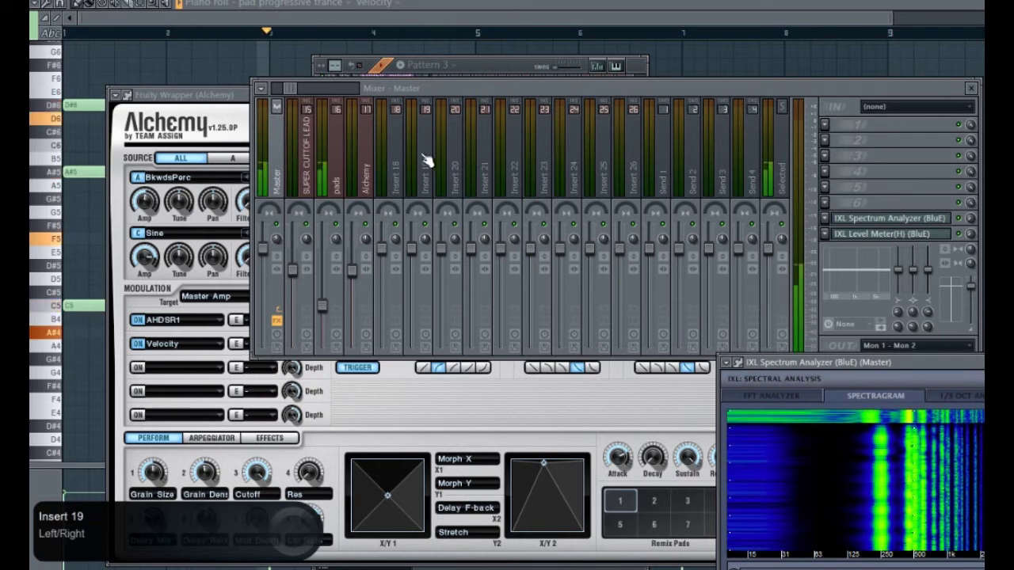
key(space)
scroll(469, 1, up, 1)
key(space)
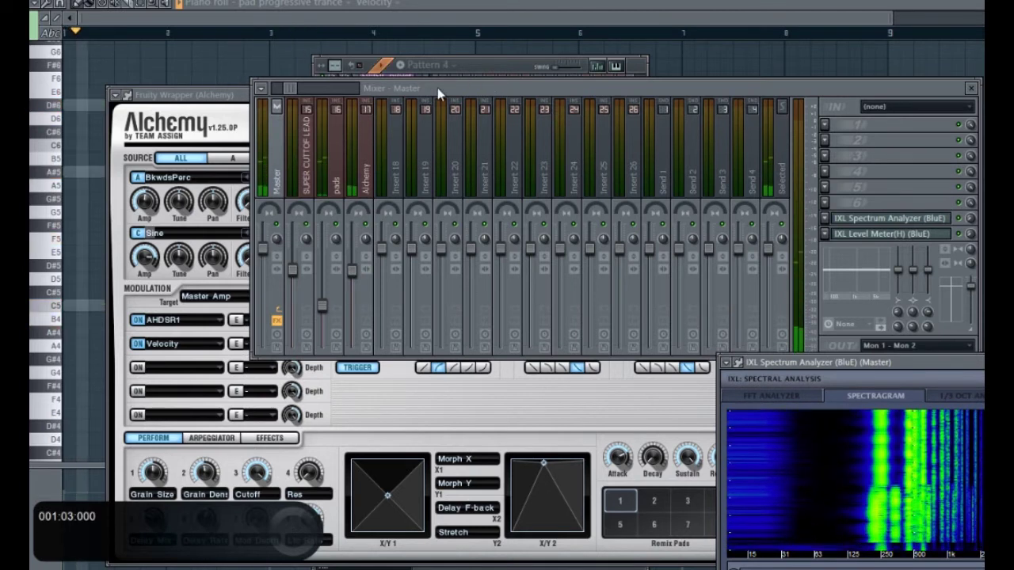
Load the Atmospheric pad preset Abstractions in Alchemy and check its spectrum on the Master analyzer
click(225, 96)
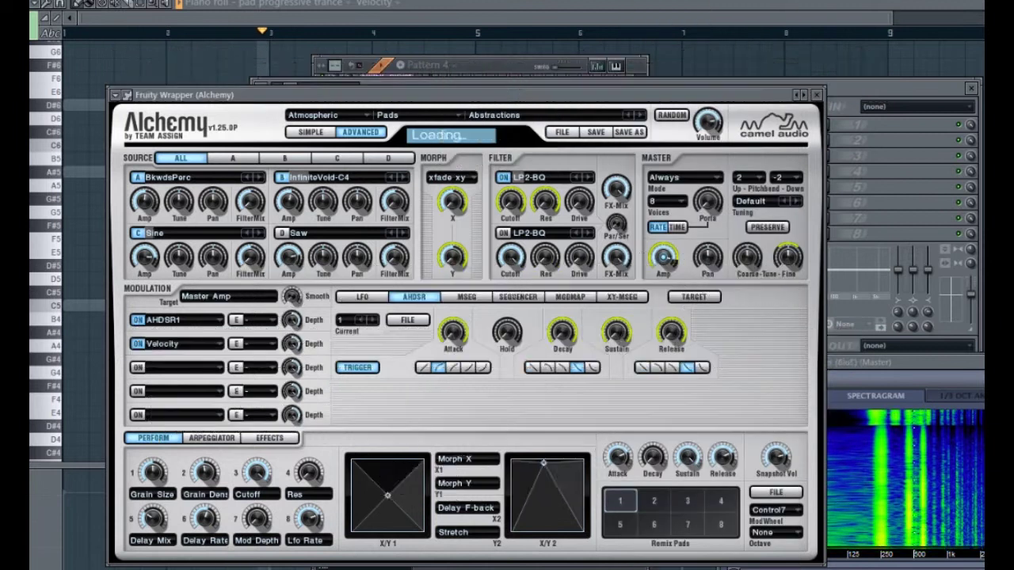
click(973, 376)
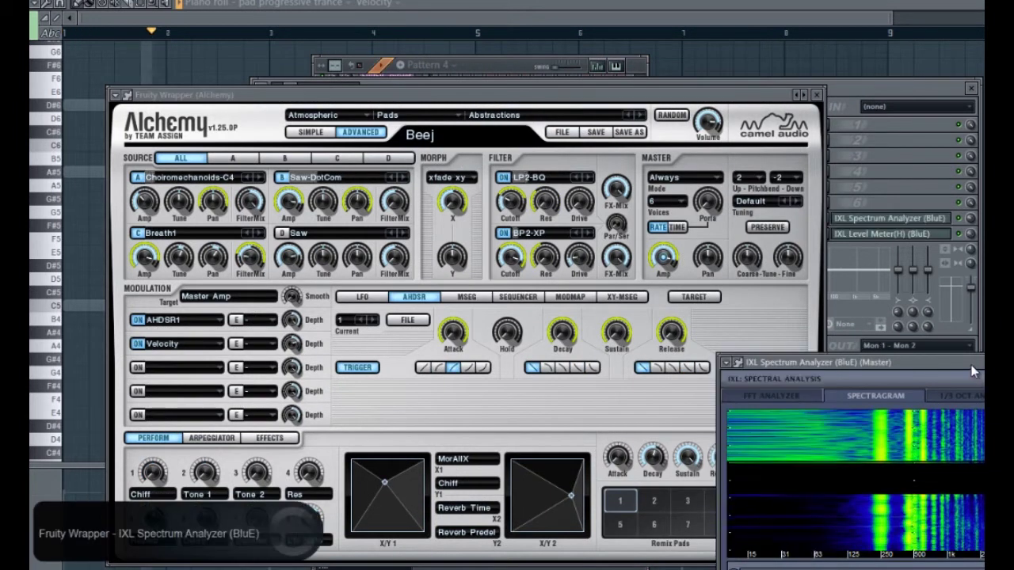
click(849, 87)
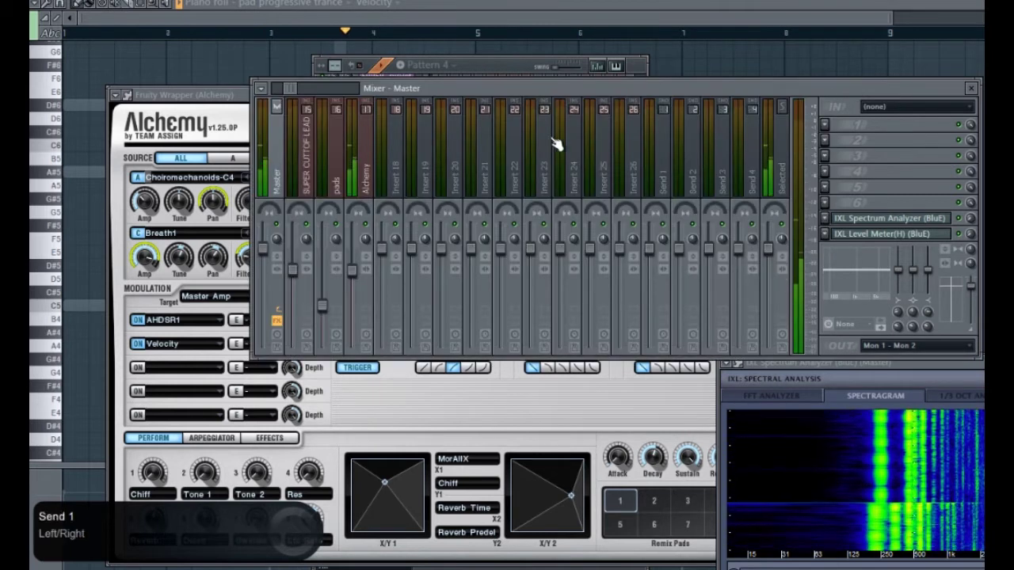
Rename mixer insert 17 as "pad alchemy"
double_click(362, 175)
text(pad alch)
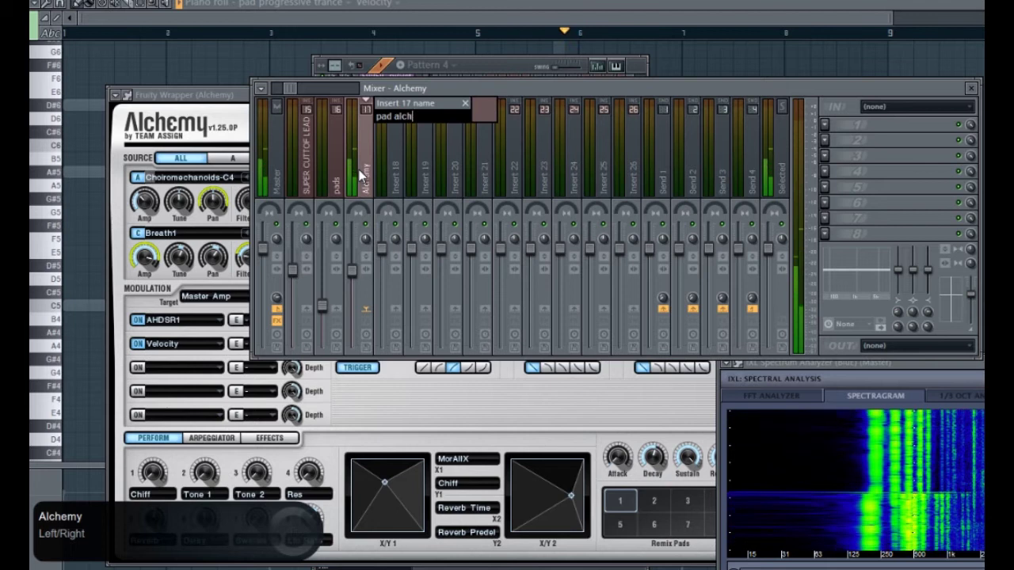
text(emy)
key(Return)
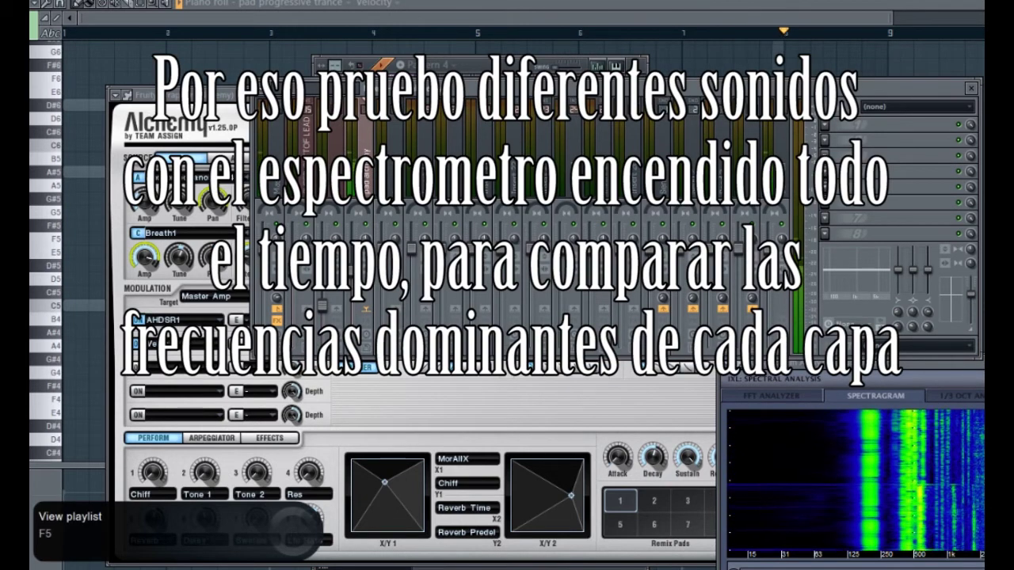
Place two Pattern 4 clips in the playlist on Track 21 below the Pad track, starting at bars 1 and 9
key(F5)
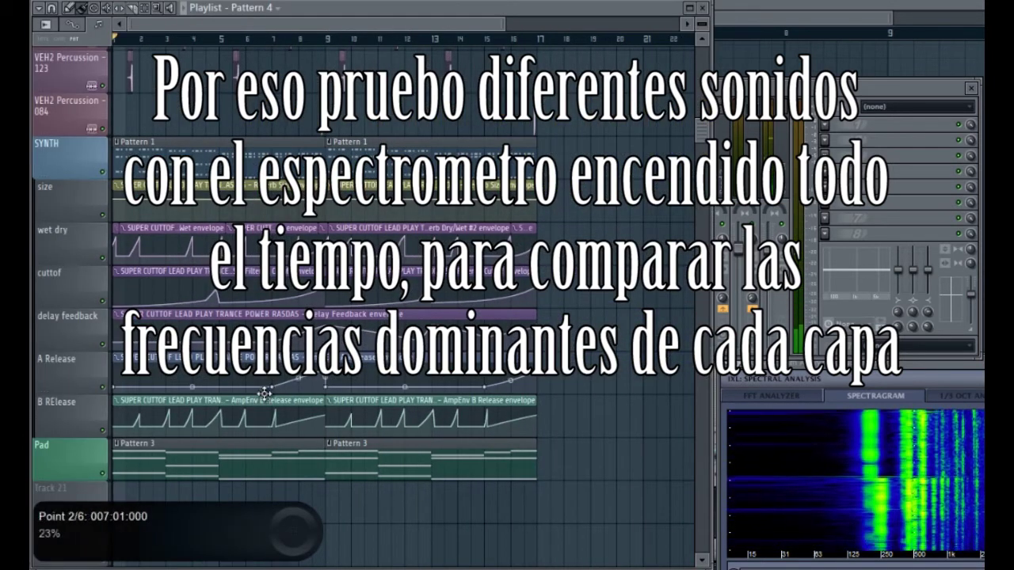
scroll(264, 393, down, 2)
drag(122, 420, 335, 396)
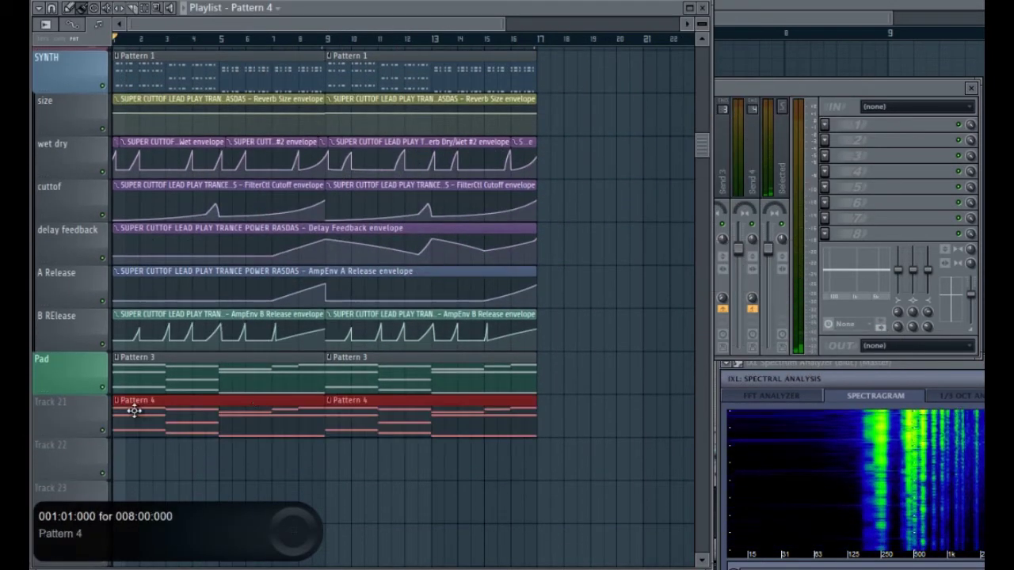
Name Track 21 "alchemy" and group it with the Pad track above
double_click(97, 422)
key(Return)
right_click(98, 421)
click(137, 414)
Play the arrangement and adjust the pad alchemy fader in the mixer to balance it against the pads insert
ctrl+click(201, 38)
key(space)
scroll(35, 436, up, 4)
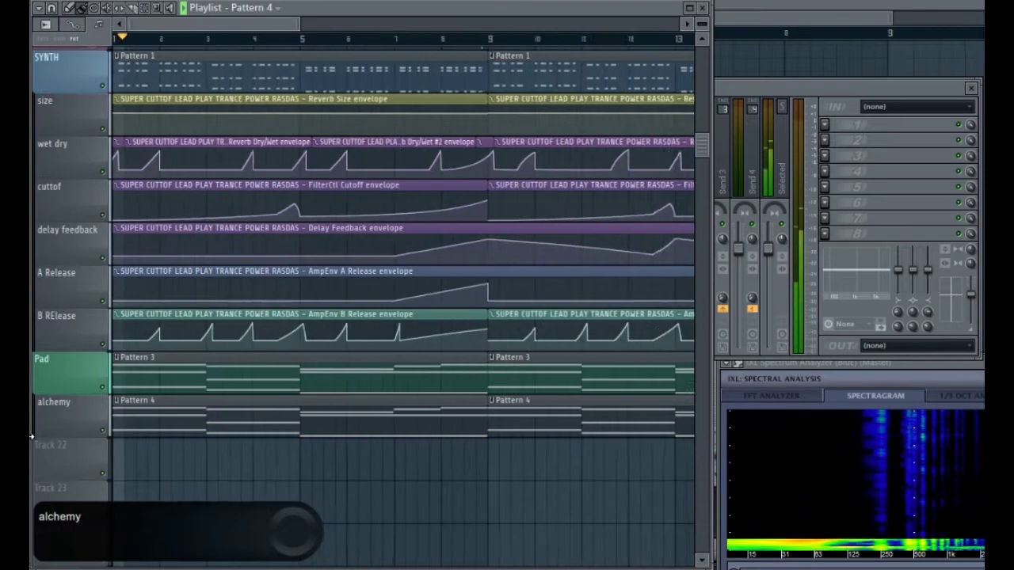
scroll(282, 373, down, 2)
click(728, 89)
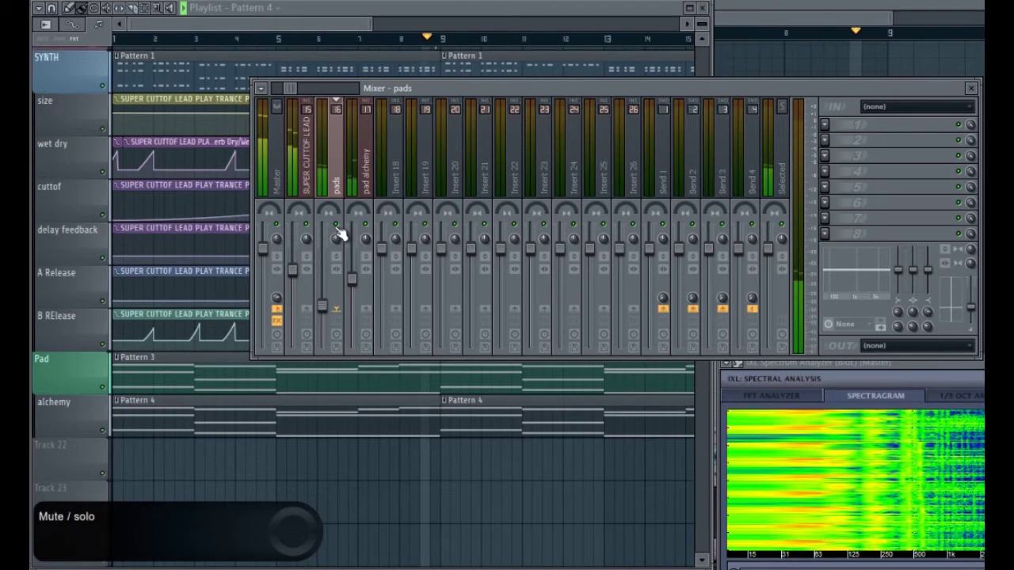
click(351, 281)
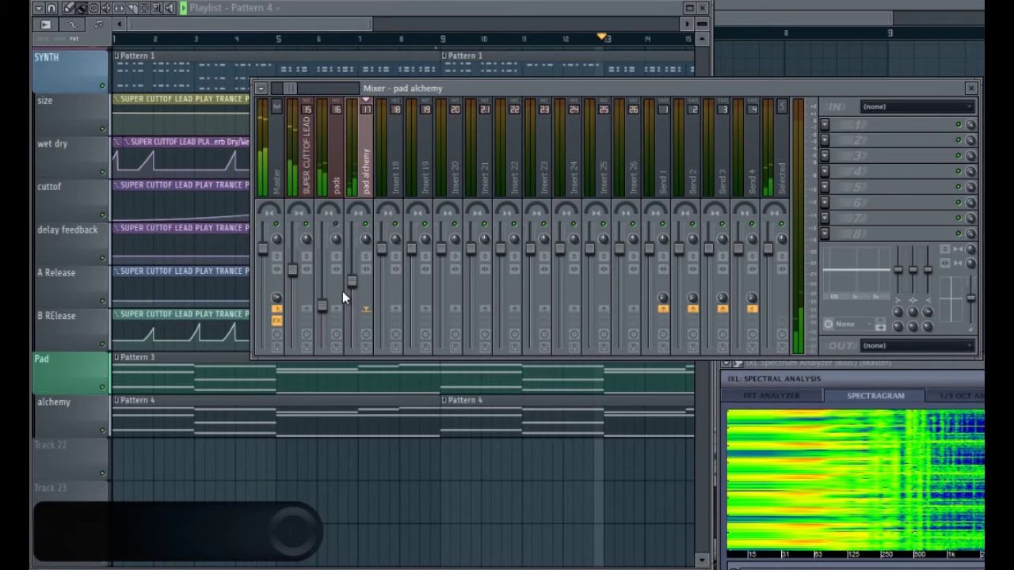
drag(352, 280, 356, 277)
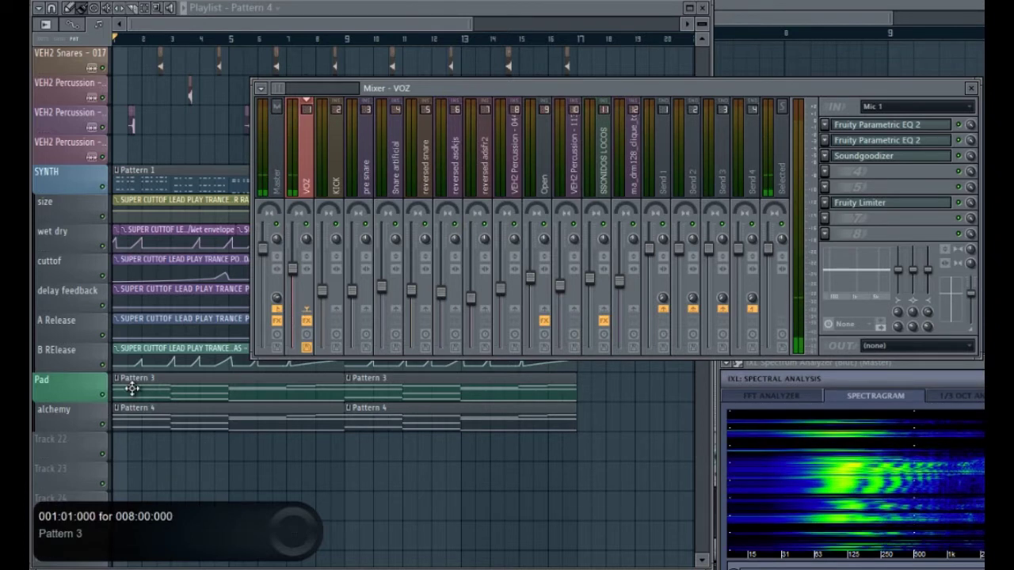
Load the preset PN Arena Ambience from the Piano category in Nexus
click(276, 308)
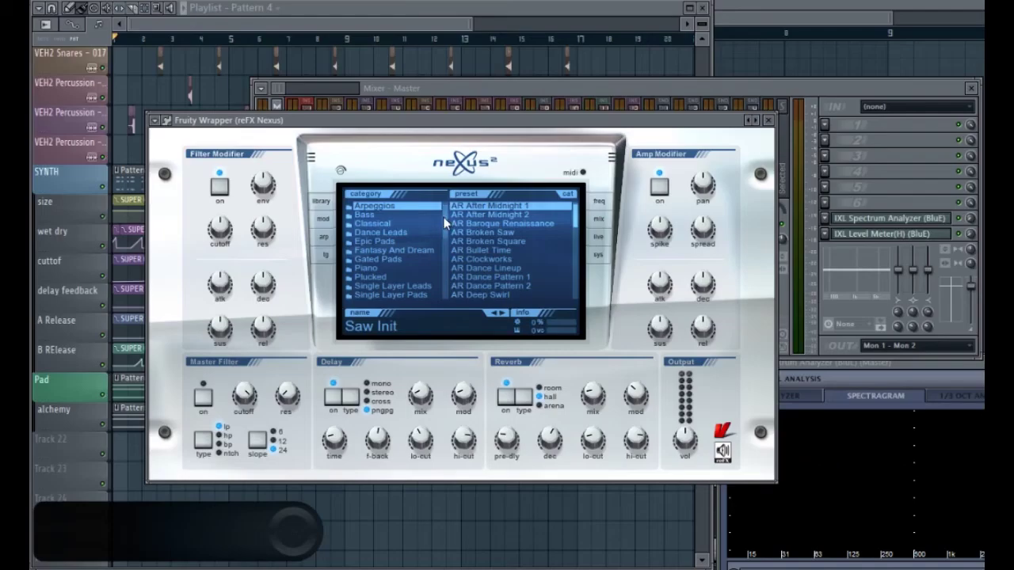
click(380, 270)
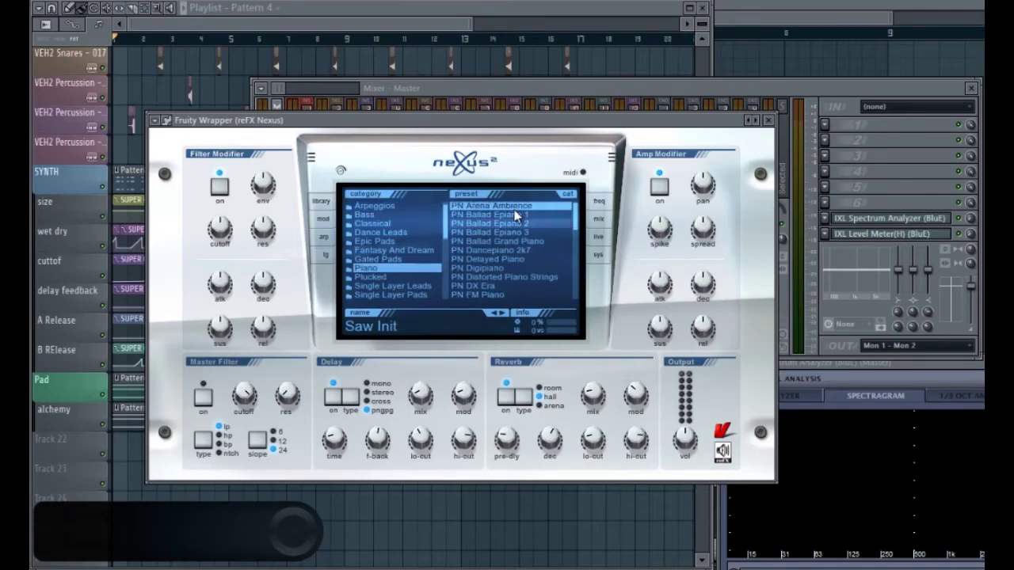
click(511, 207)
Route the reFX Nexus channel to mixer insert 18, beside pad alchemy
click(665, 90)
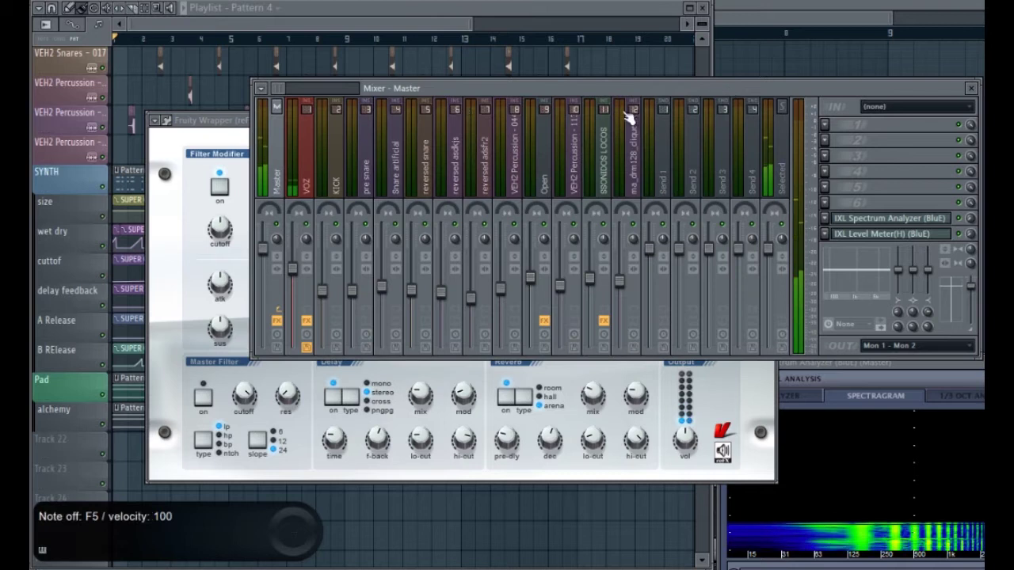
drag(280, 89, 294, 89)
right_click(376, 171)
mouse_move(452, 157)
click(554, 159)
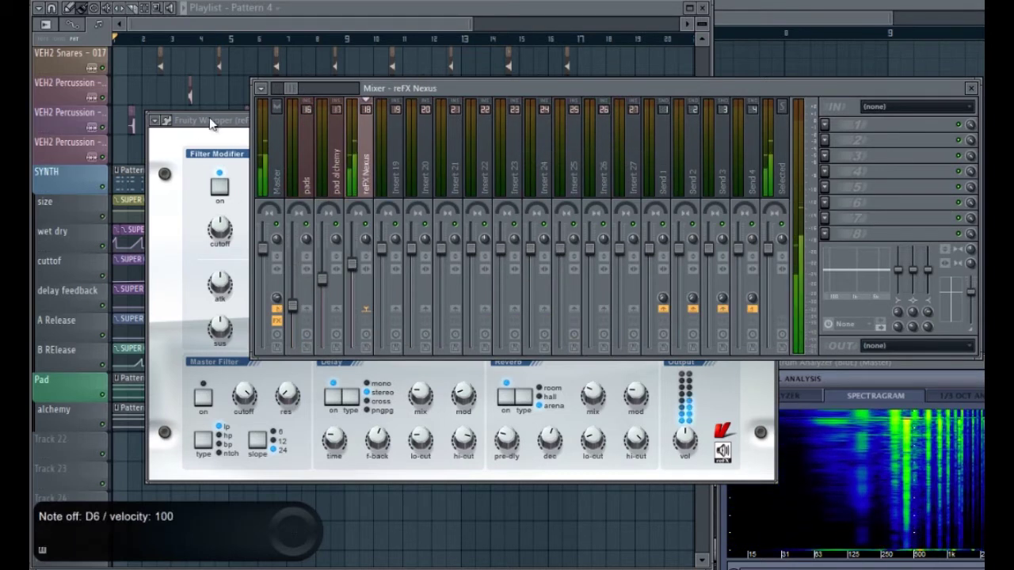
In the reFX Nexus piano roll, place the first melody notes on D#6 at bar 1 and D6 at bar 3
key(F6)
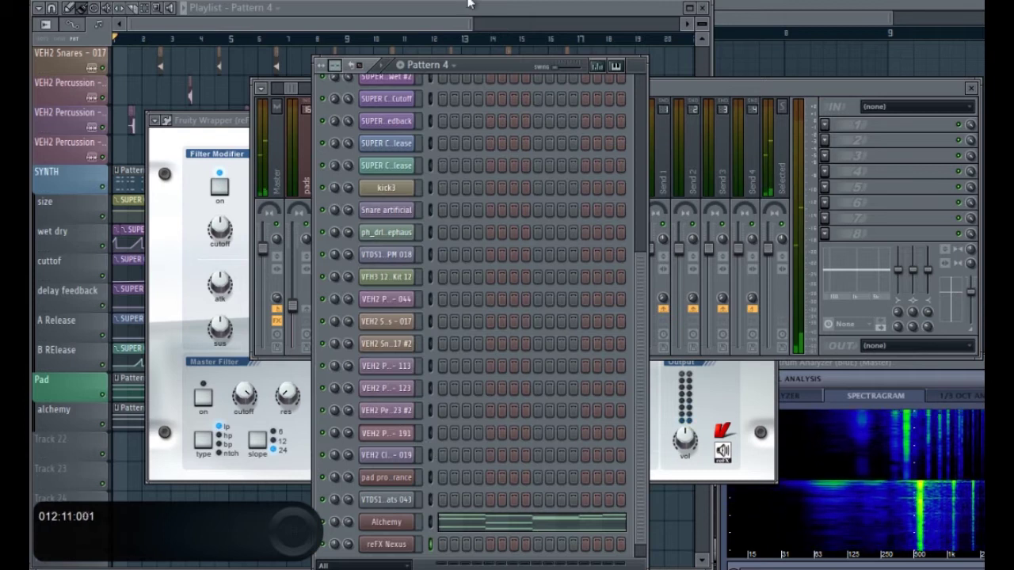
right_click(396, 543)
click(455, 353)
key(l)
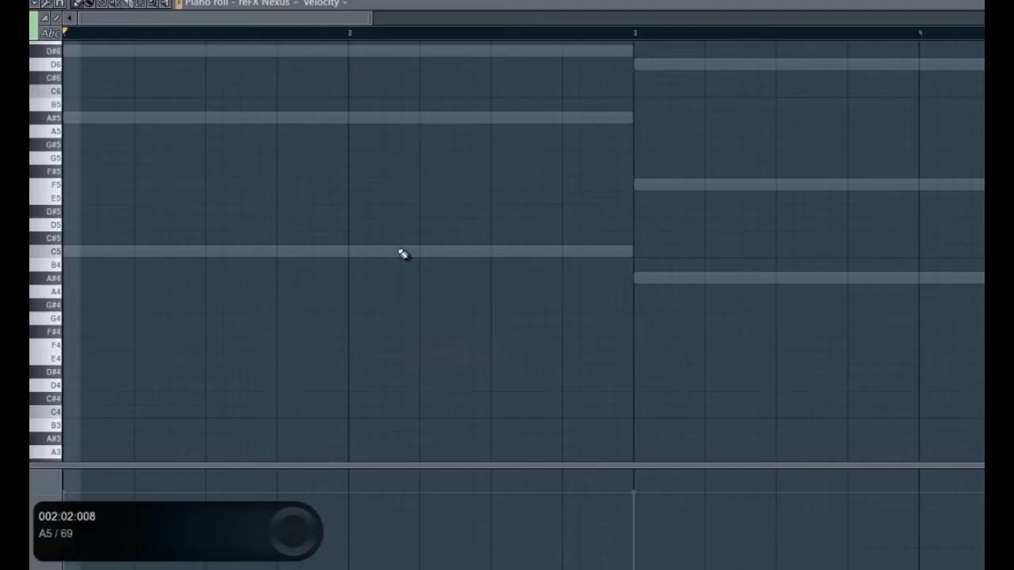
scroll(428, 293, down, 3)
key(space)
scroll(365, 308, up, 3)
click(61, 172)
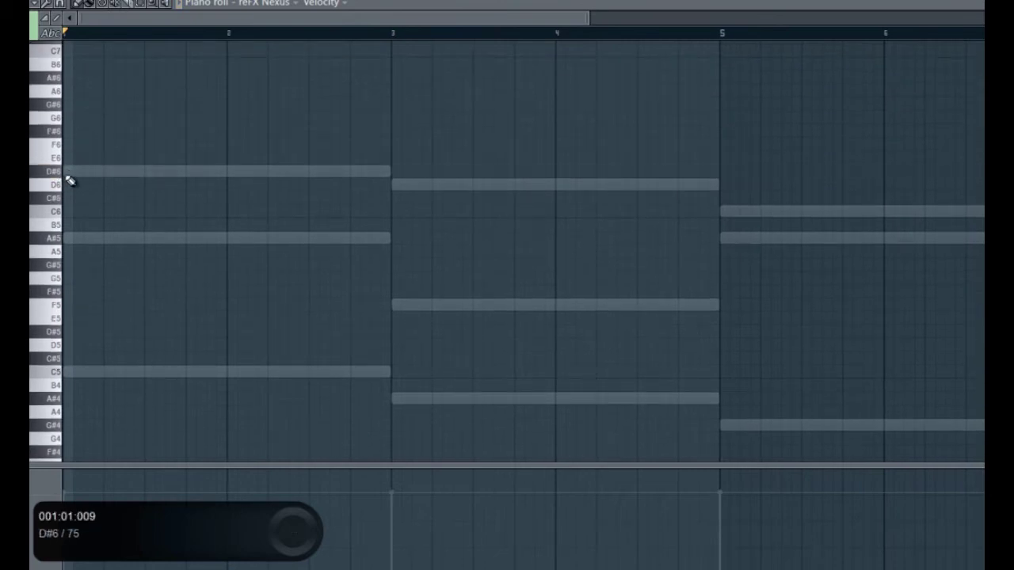
scroll(87, 246, up, 5)
click(72, 293)
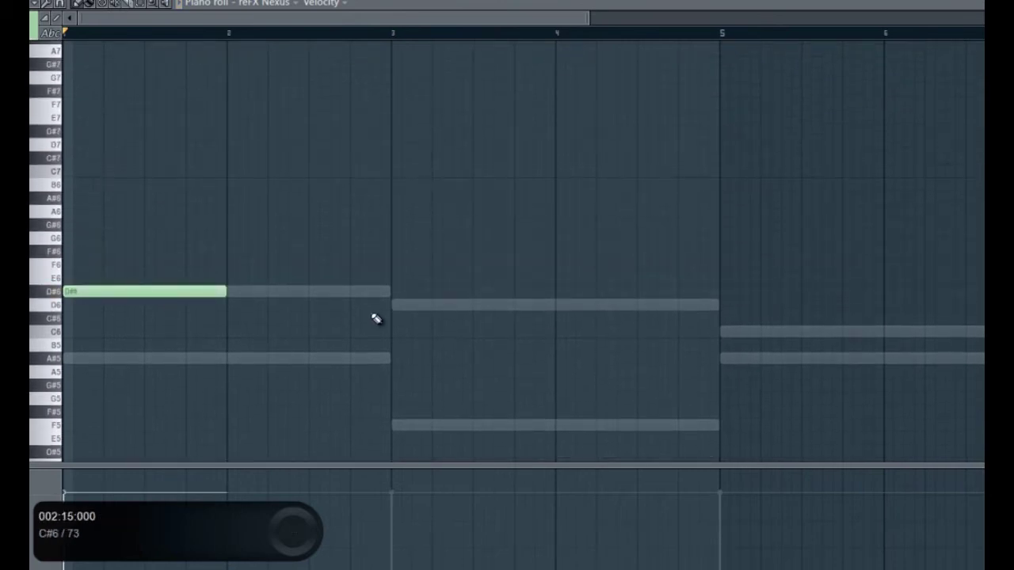
click(394, 306)
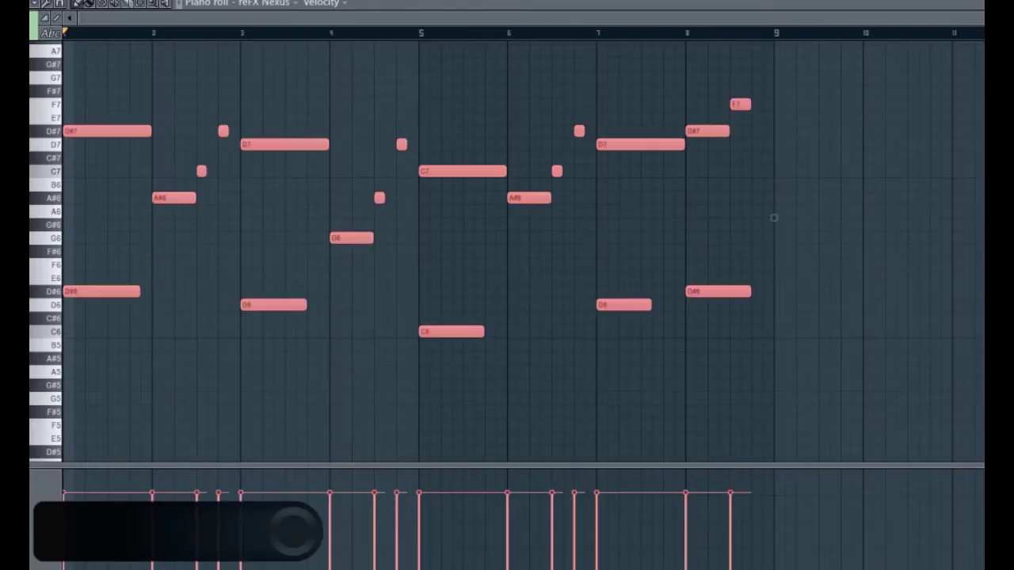
Rename playlist Track 22 as "piano" and give it a green colour
key(F5)
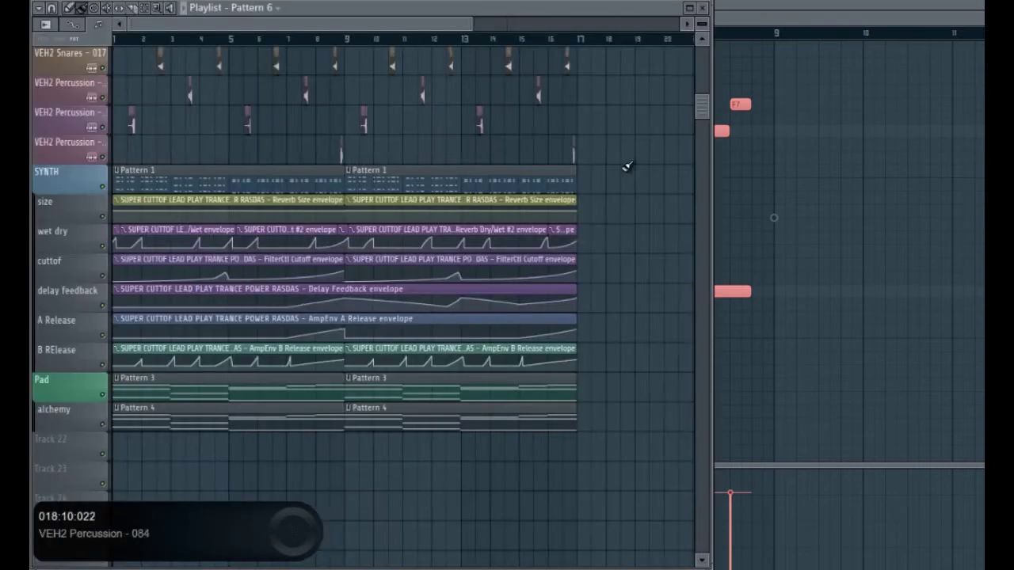
double_click(77, 448)
text(pi)
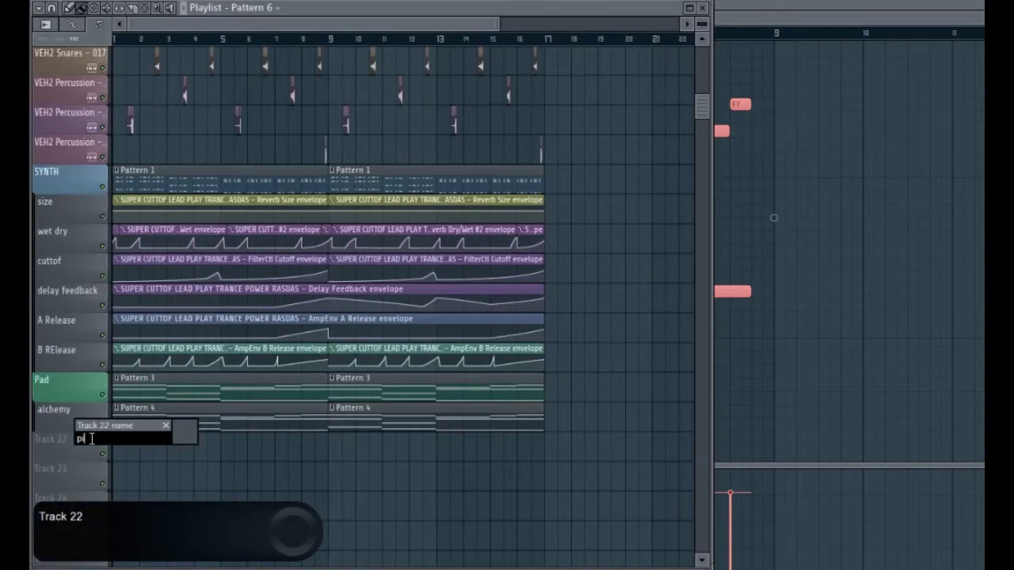
text(ano)
key(Return)
middle_click(91, 439)
click(206, 438)
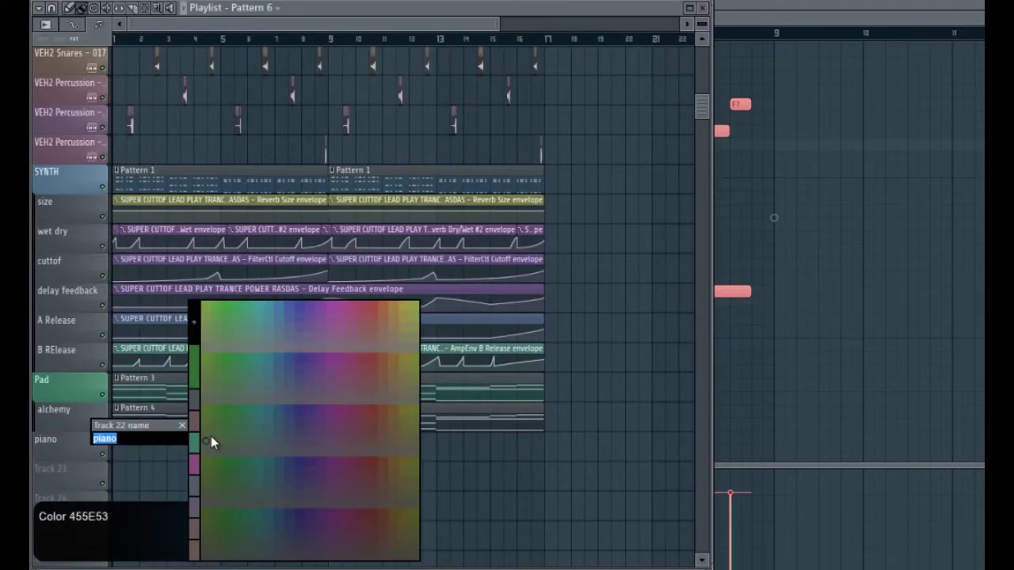
click(250, 373)
key(Return)
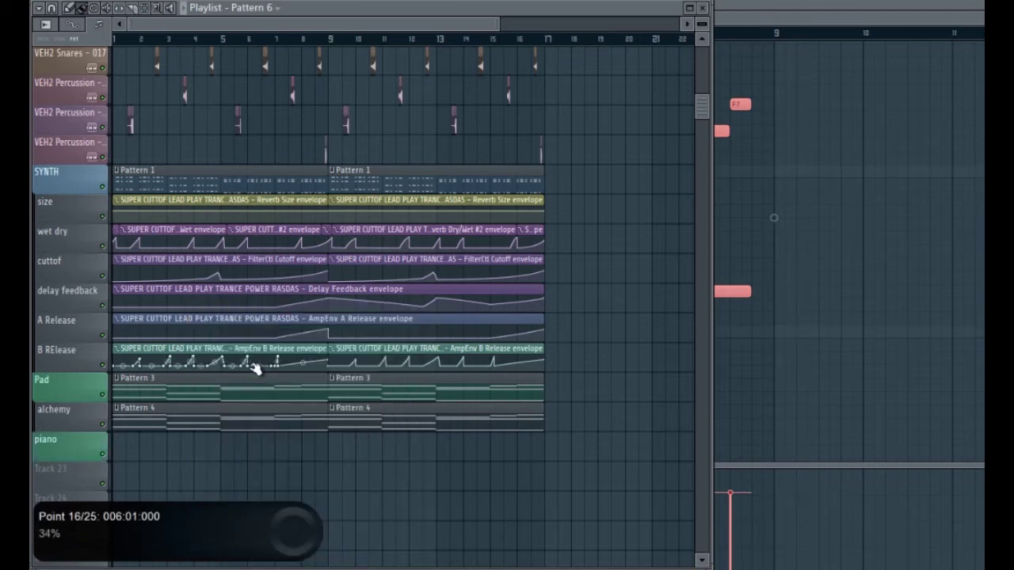
Place two Pattern 6 clips on the piano track, starting at bars 1 and 9
scroll(254, 369, down, 1)
click(120, 418)
click(339, 409)
click(679, 37)
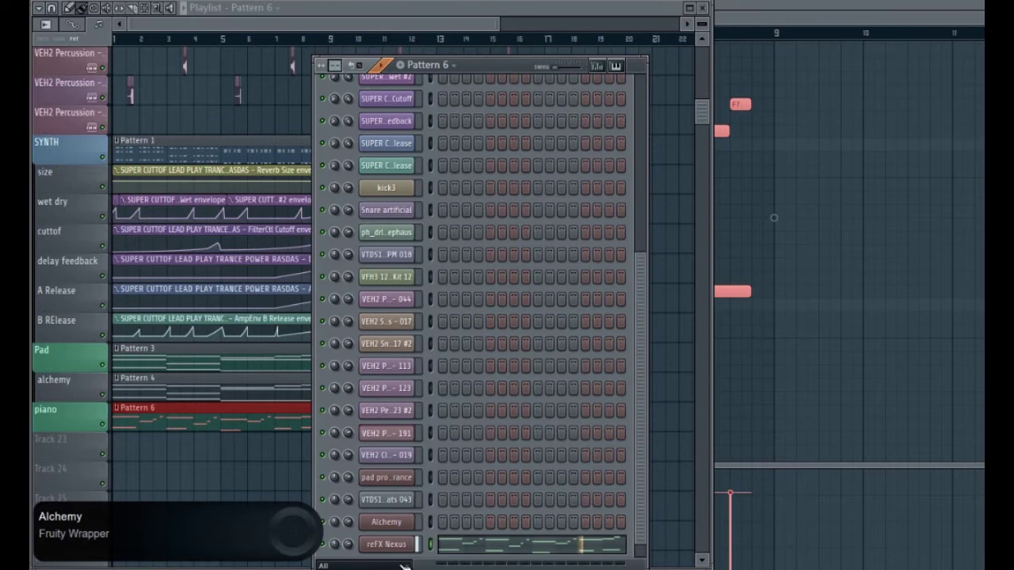
Audition the Nexus piano presets from PN Ballad Epiano 1 through PN Distorted Piano Strings against the piano melody
click(387, 544)
click(488, 215)
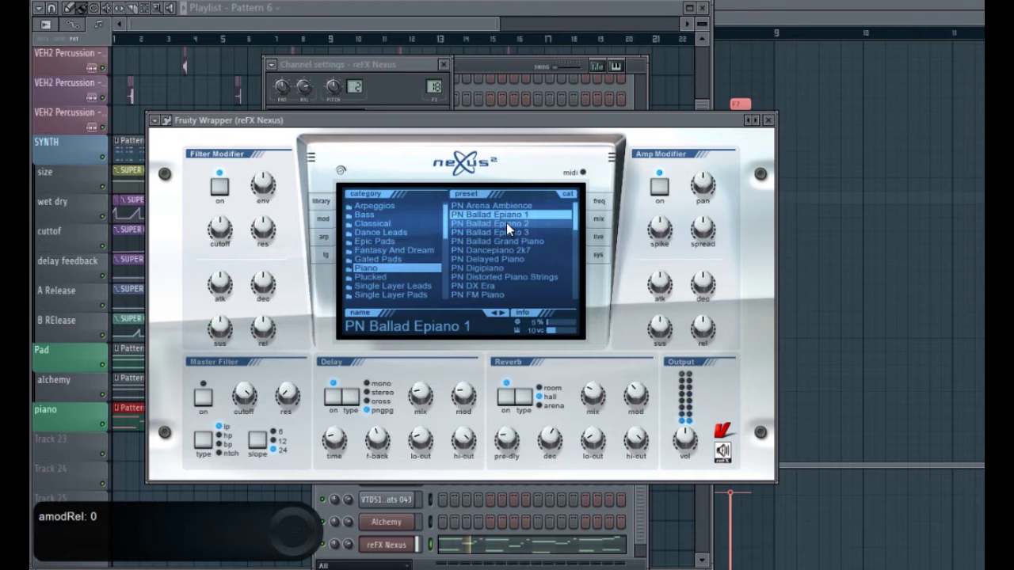
click(506, 222)
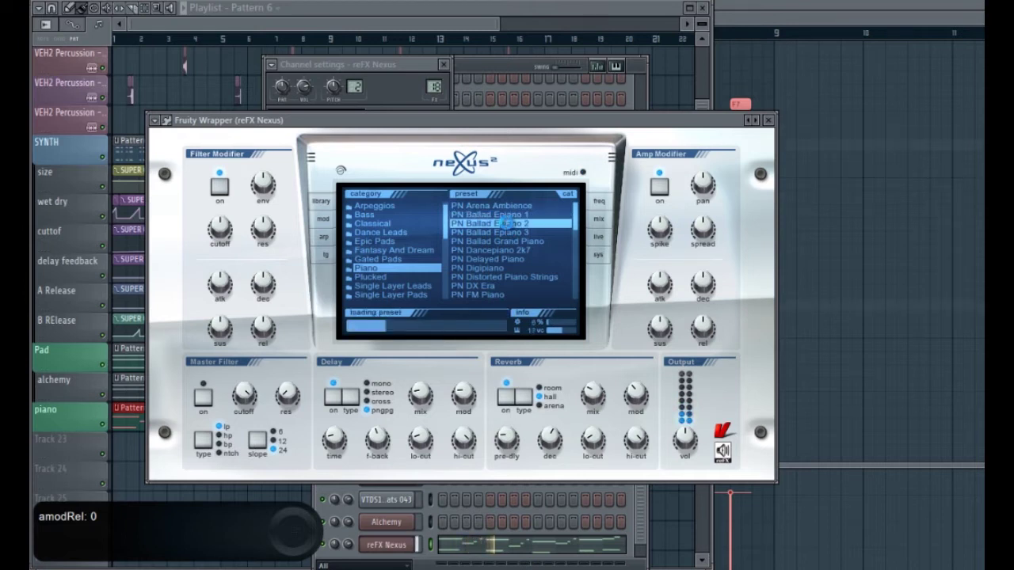
click(514, 231)
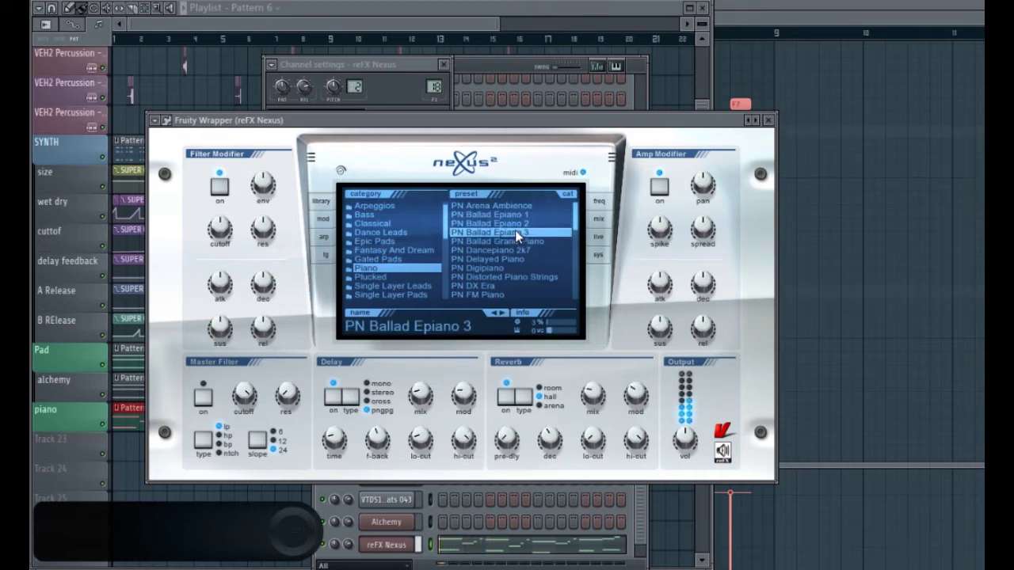
click(514, 239)
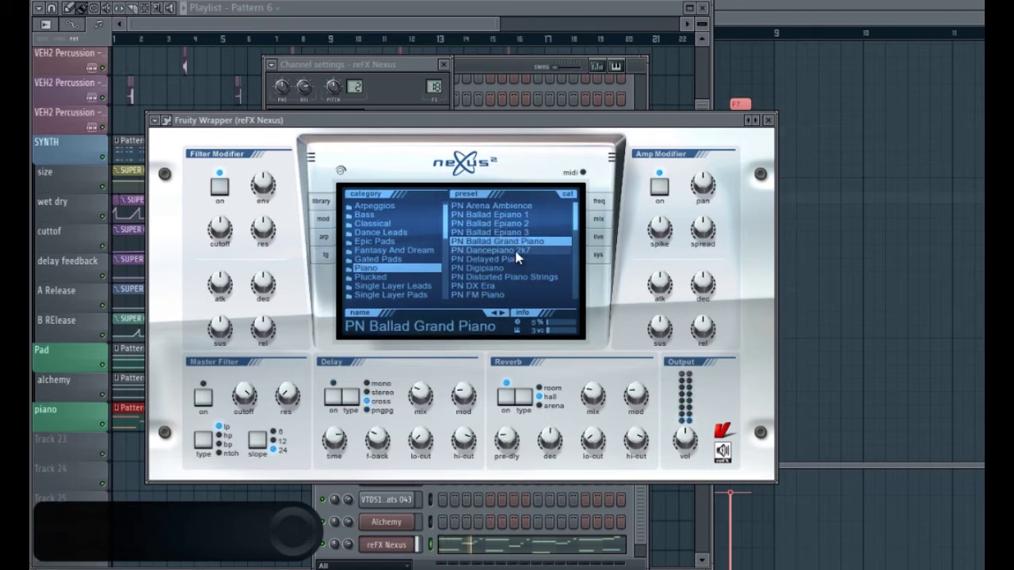
click(516, 251)
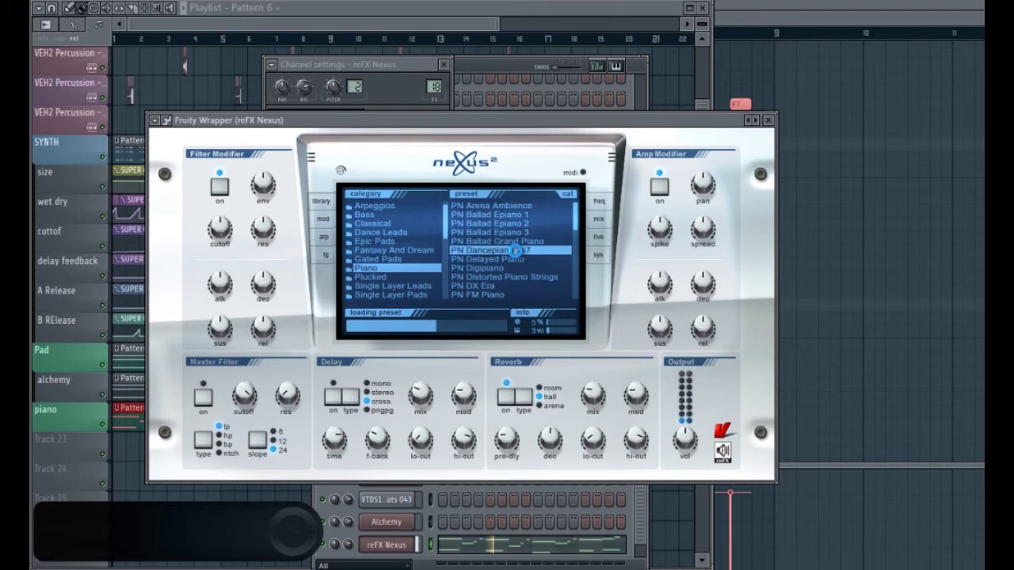
click(511, 258)
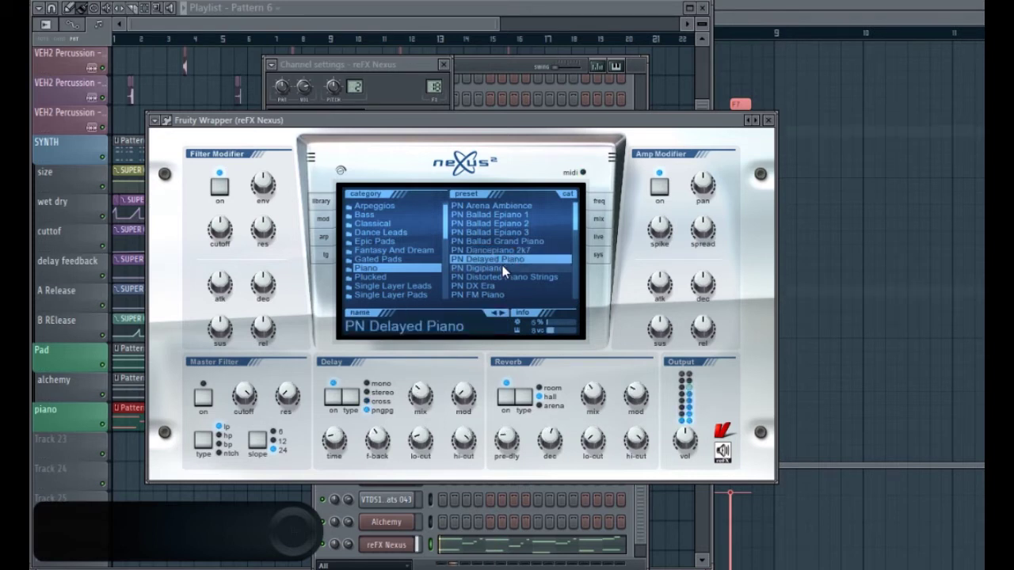
click(507, 268)
click(512, 277)
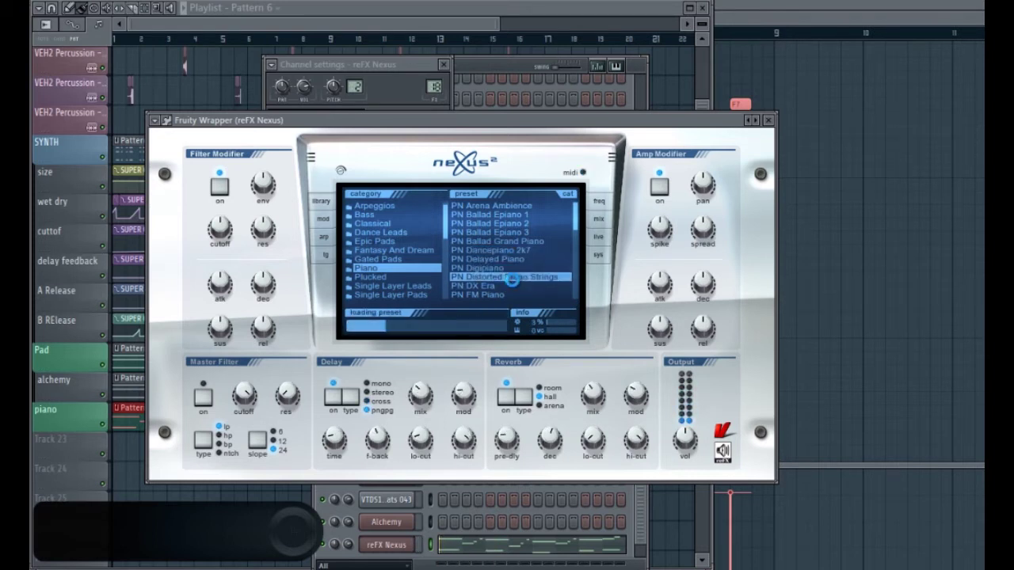
Continue auditioning Nexus piano presets from PN DX Era through PN Nebula with the piano melody playing
scroll(517, 270, down, 1)
click(511, 250)
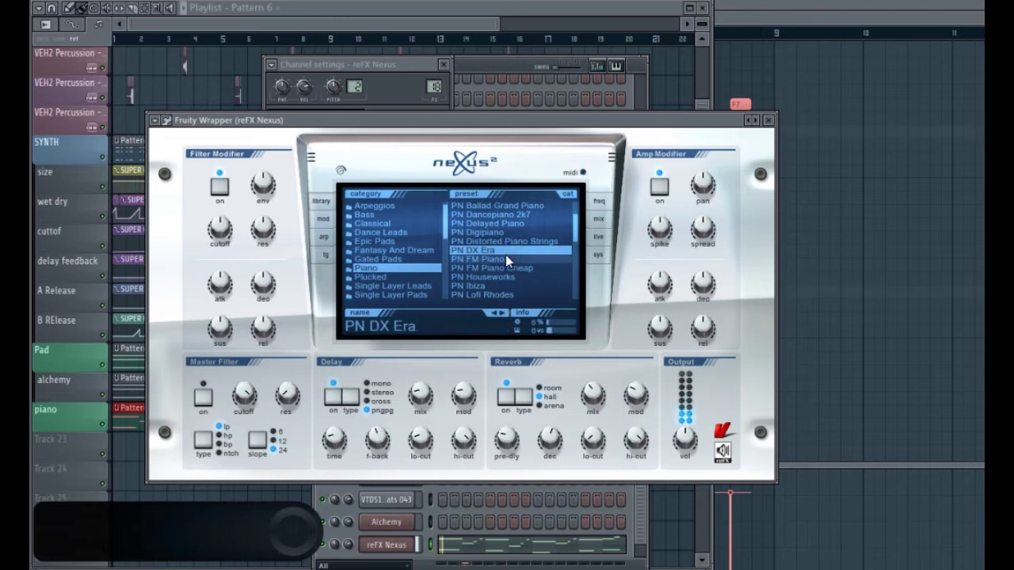
click(506, 259)
click(511, 268)
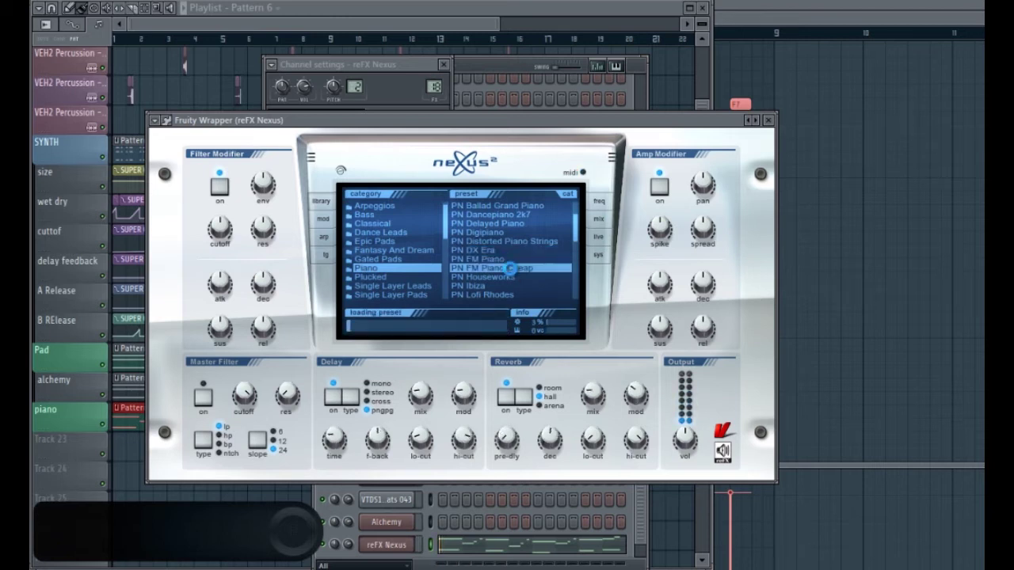
scroll(510, 274, down, 1)
click(511, 233)
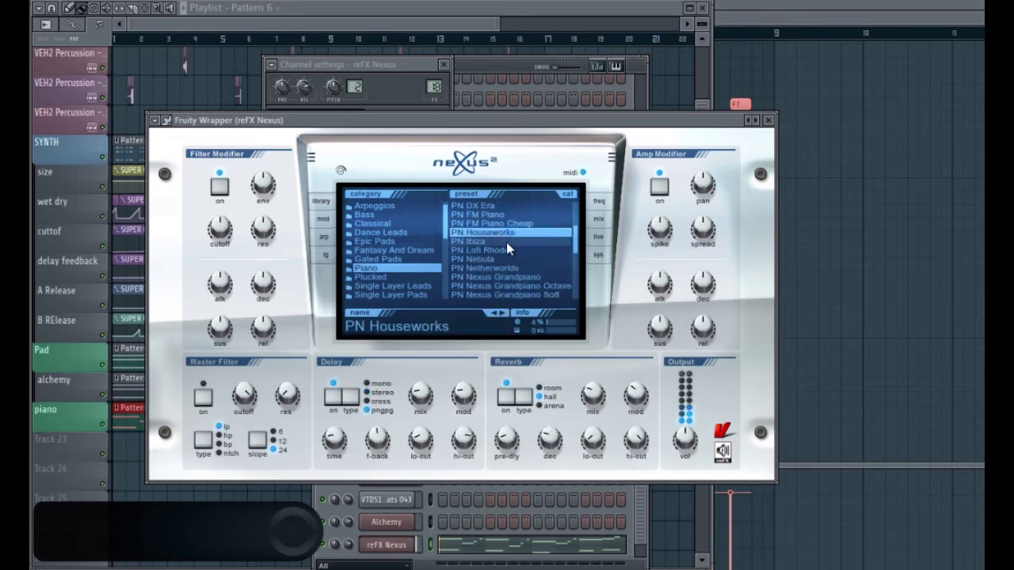
click(506, 242)
click(507, 250)
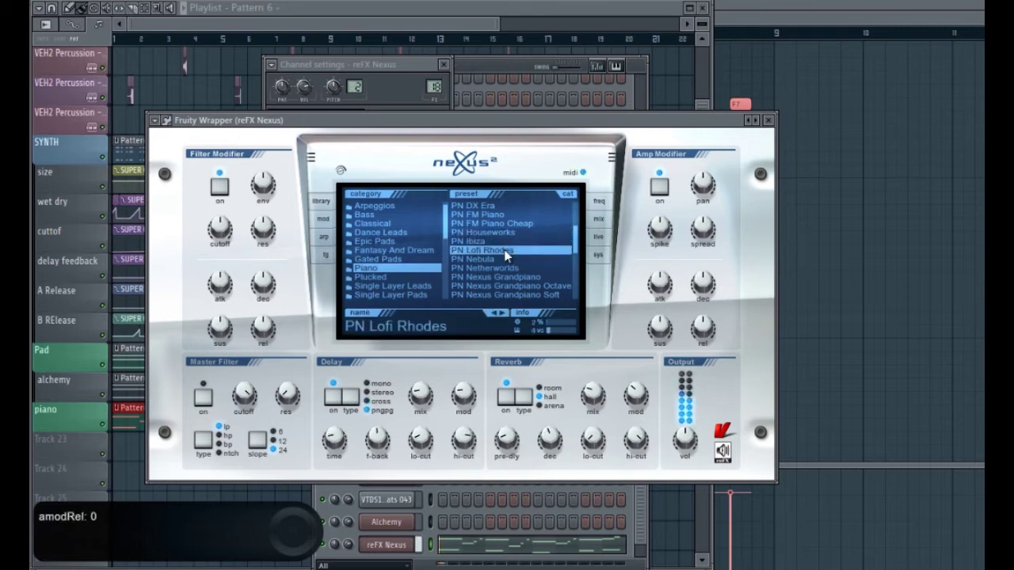
click(499, 259)
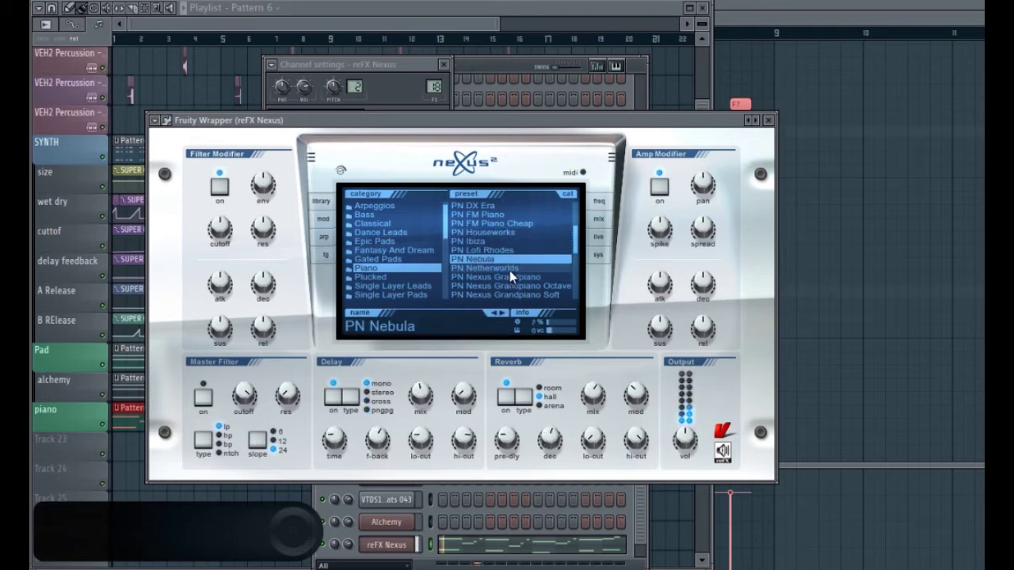
Audition PN Netherworlds and load the preset PN Nexus Grandpiano for the piano melody
scroll(511, 275, down, 2)
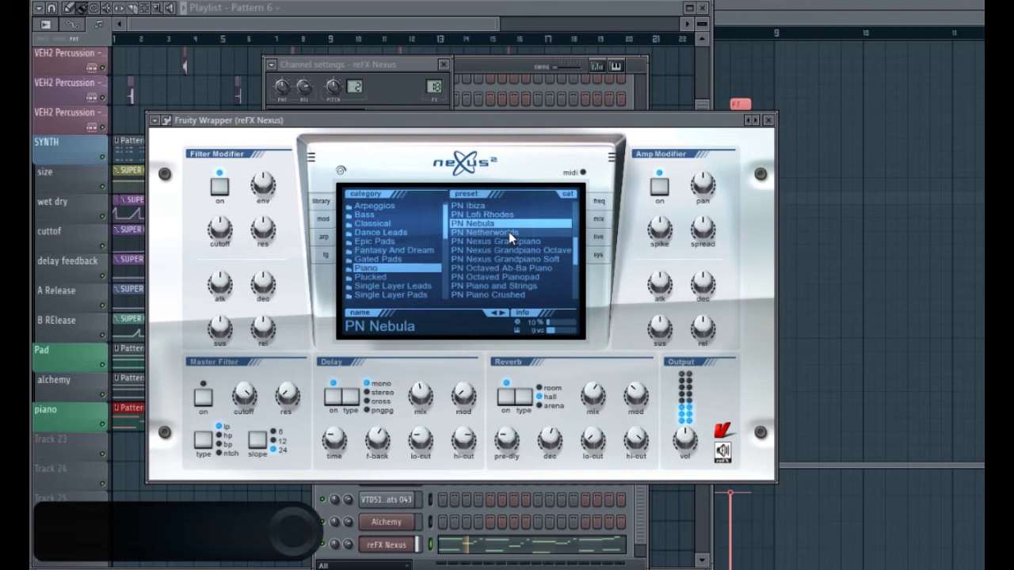
click(508, 231)
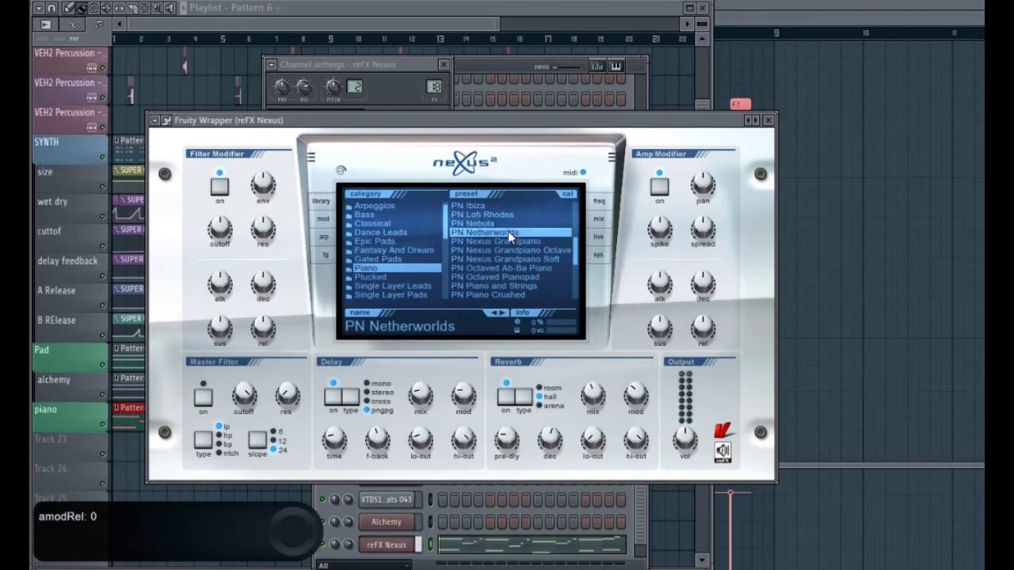
click(506, 241)
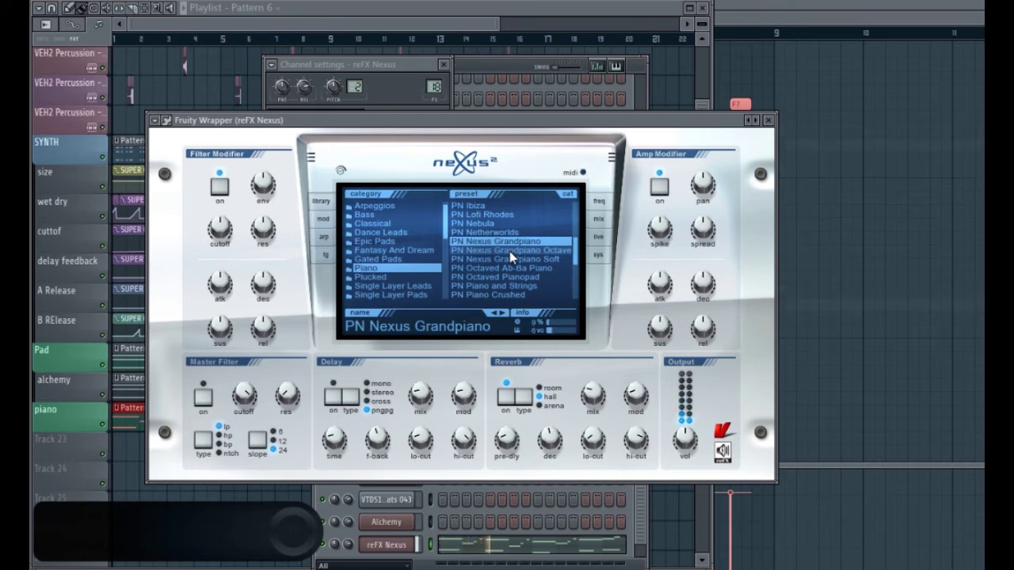
Audition the preset PN Nexus Grandpiano Octave, and load PN Arena Ambience for the piano melody
click(509, 251)
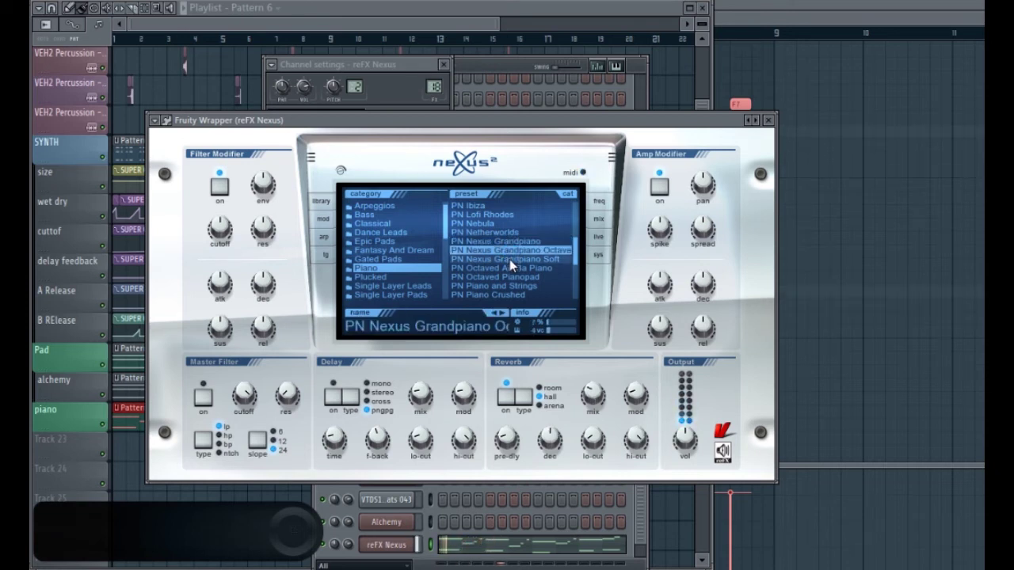
scroll(514, 248, down, 1)
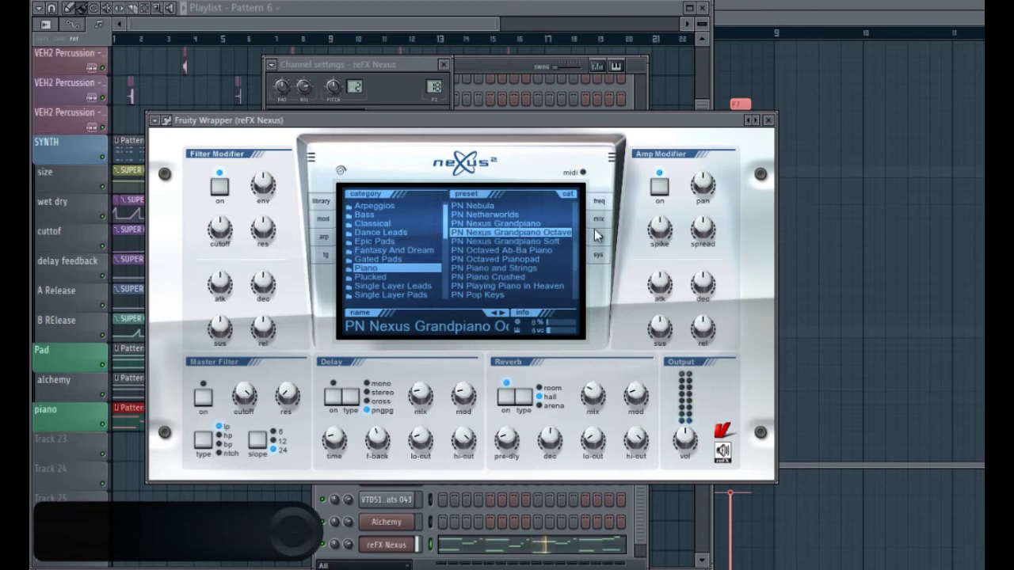
drag(576, 259, 575, 205)
click(529, 206)
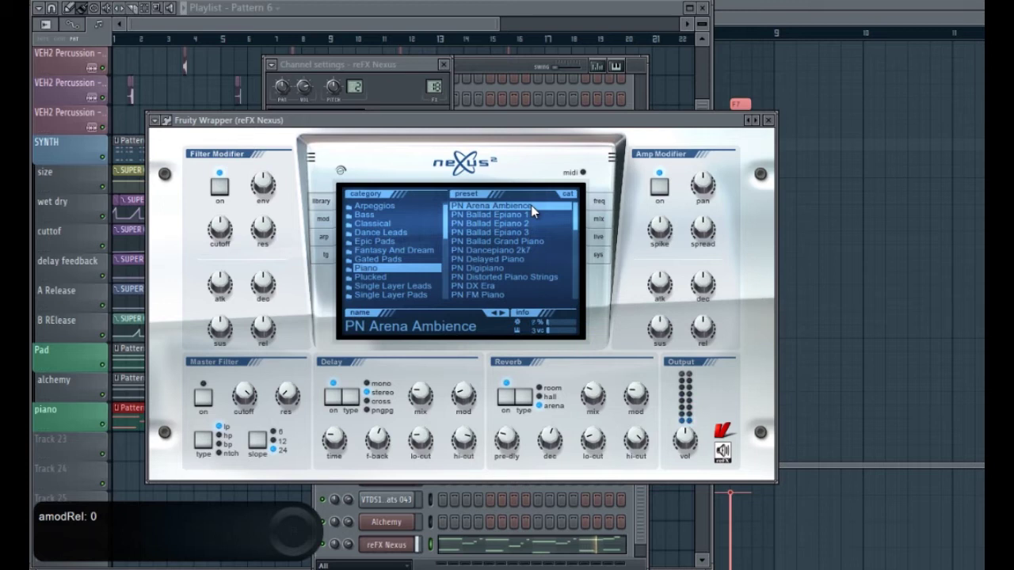
Save the project and play the full arrangement in the playlist
click(46, 0)
click(66, 32)
click(330, 9)
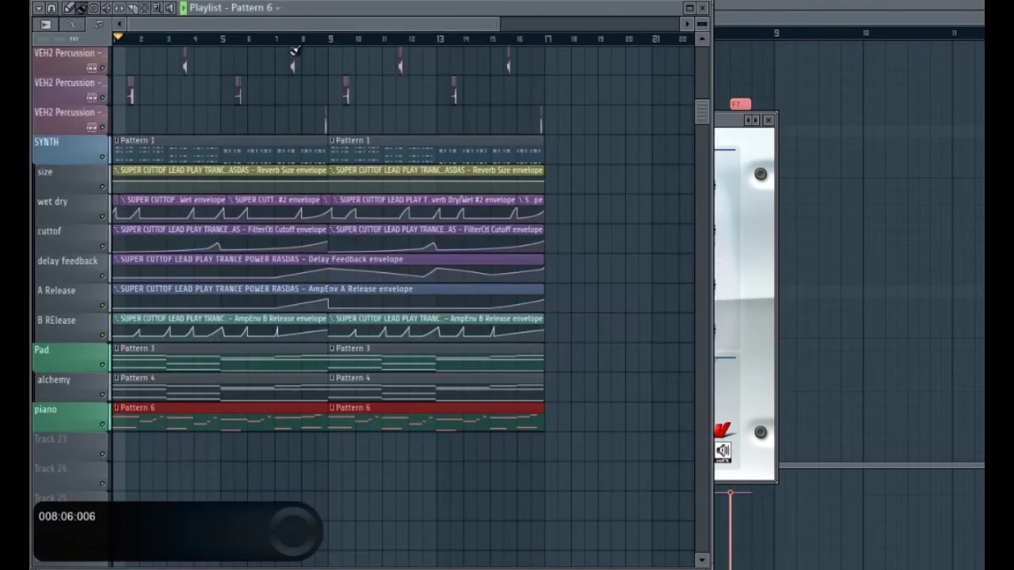
scroll(134, 288, up, 3)
scroll(134, 287, down, 3)
Rename the reFX Nexus mixer track as piano and lower its volume to 70% (-7.2 dB)
key(F9)
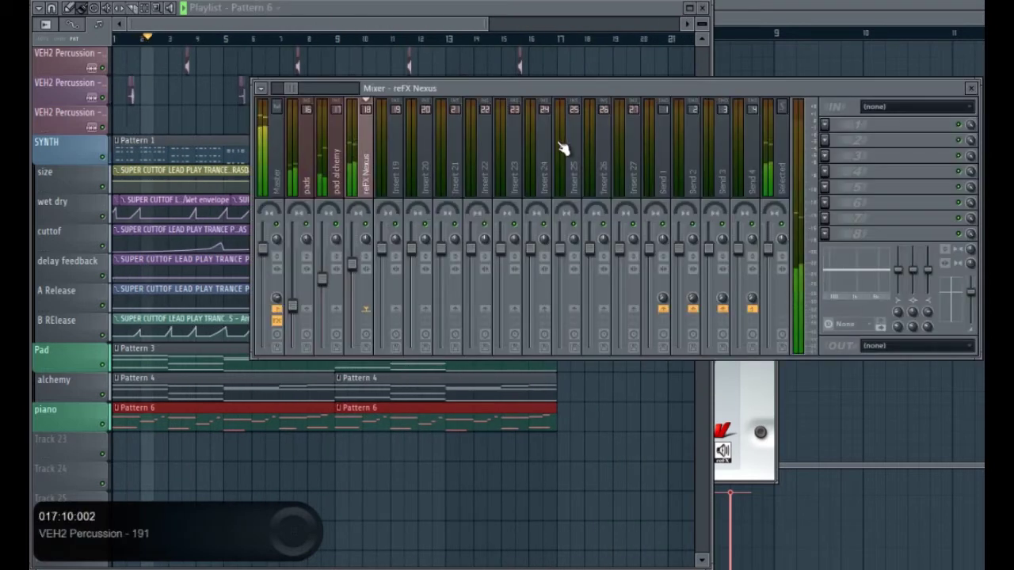
double_click(368, 180)
text(pi)
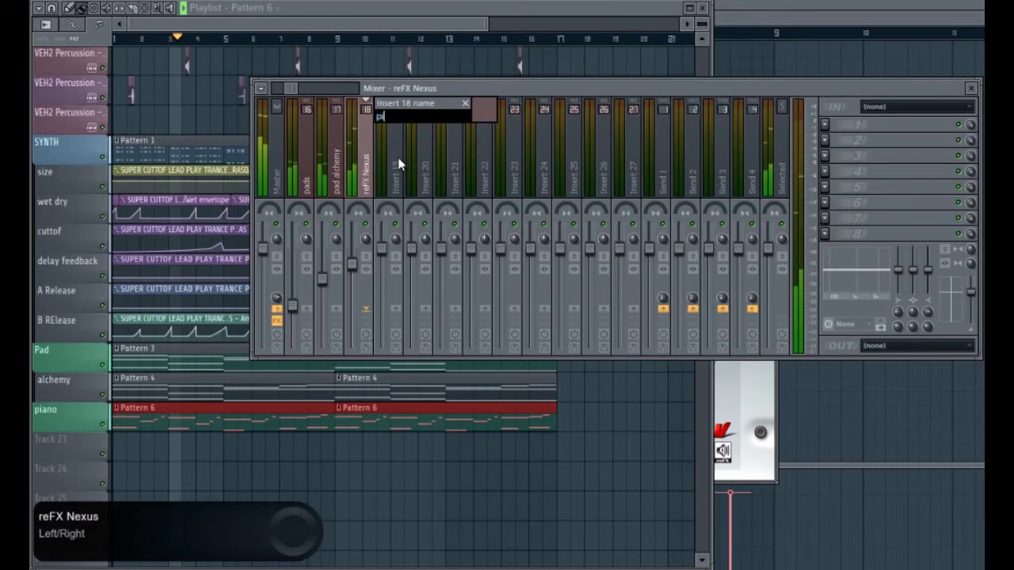
text(ano)
key(Return)
drag(356, 276, 360, 288)
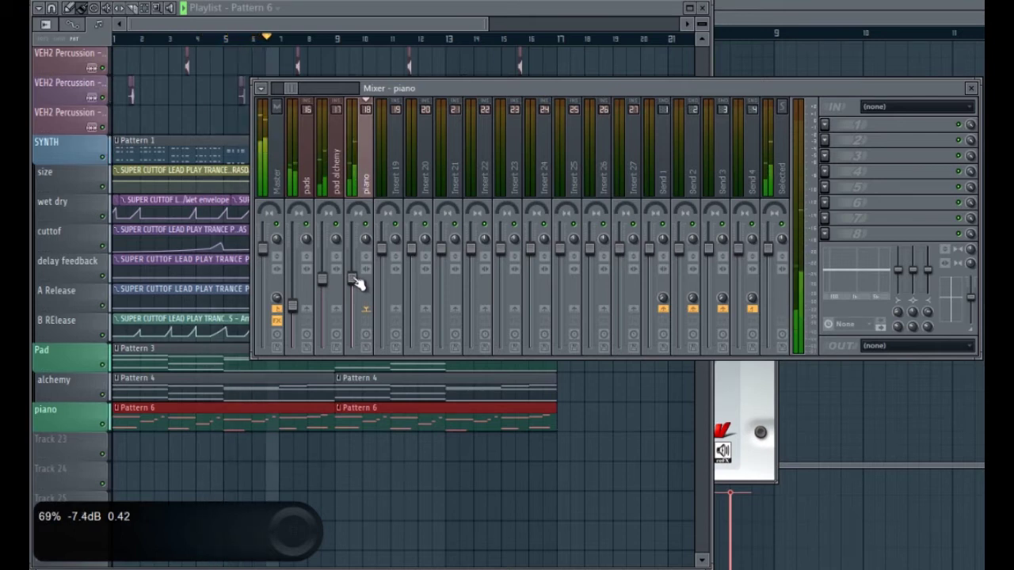
drag(354, 282, 353, 281)
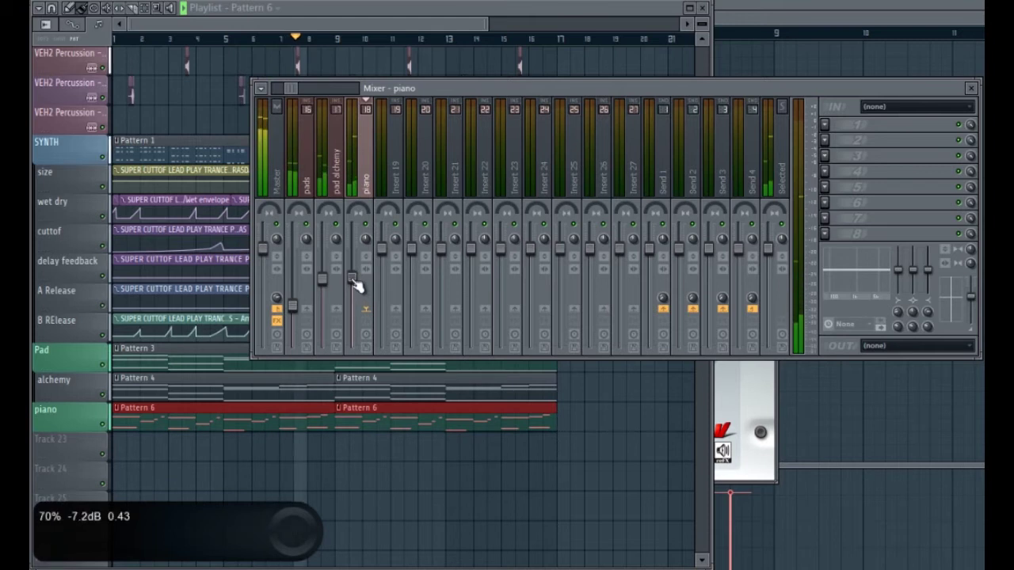
Check the soloed piano track in the master's IXL Spectrum Analyzer, unsolo it, and save the project
right_click(364, 225)
click(363, 173)
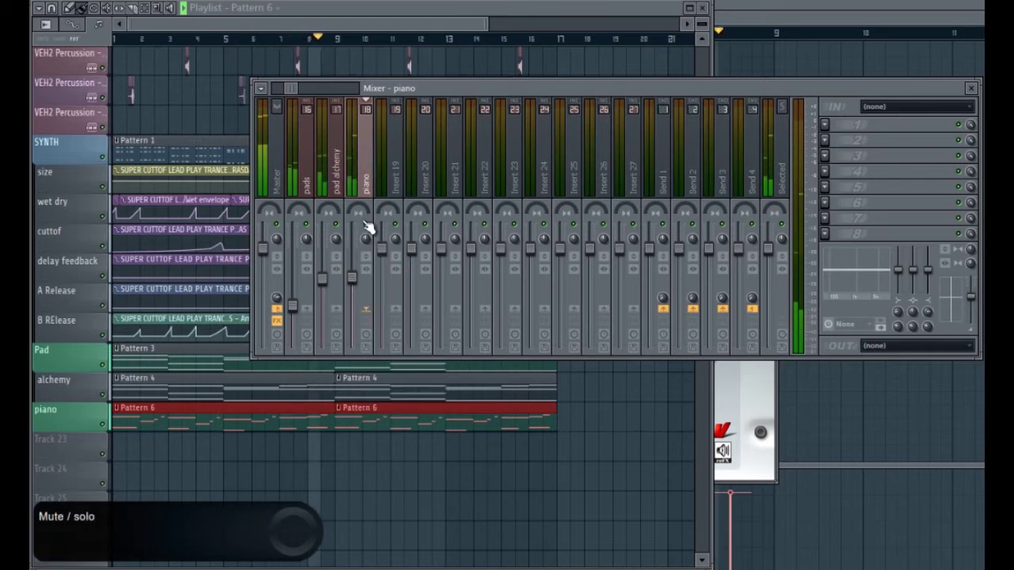
click(278, 160)
click(905, 220)
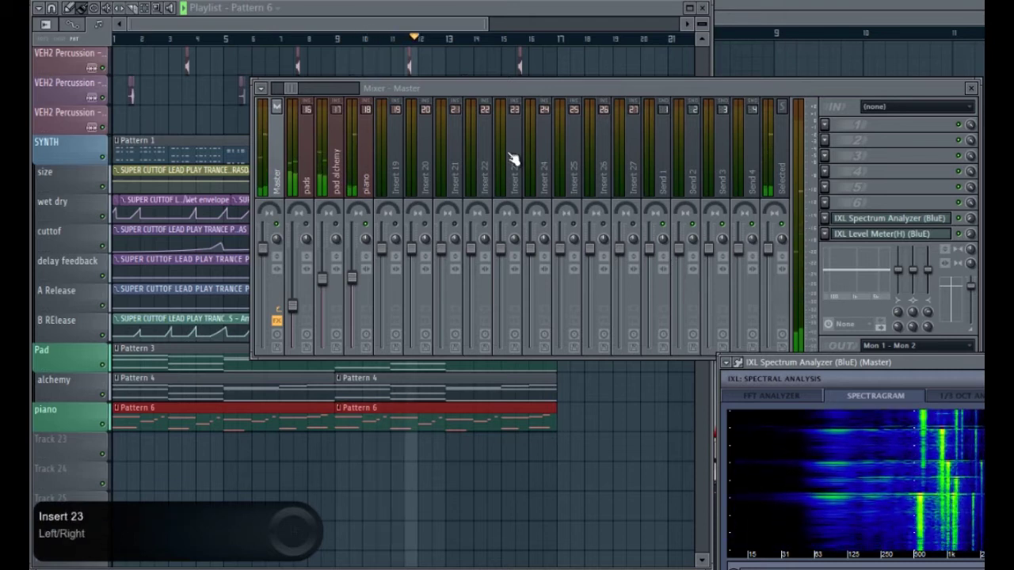
right_click(366, 225)
click(47, 1)
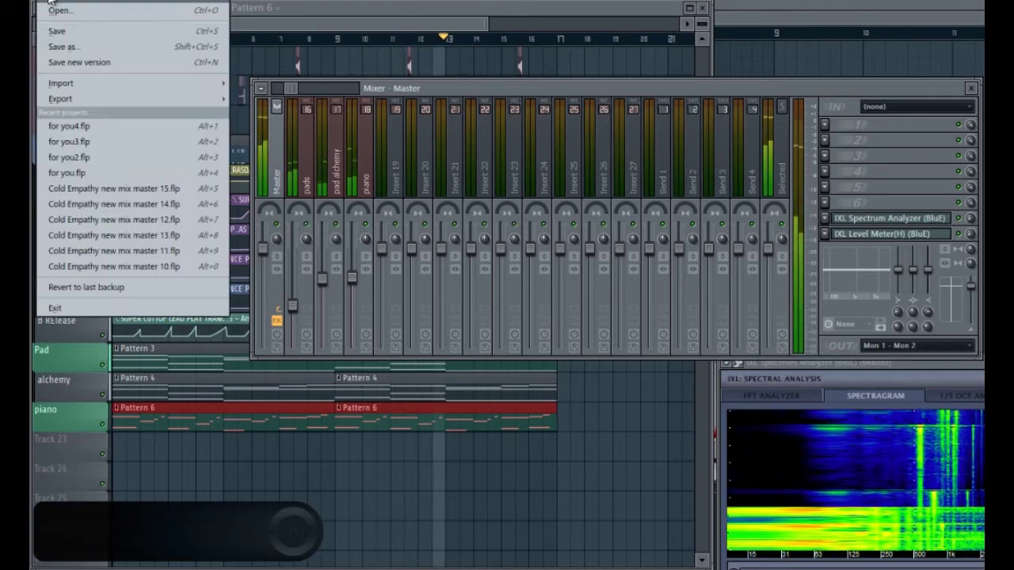
click(63, 34)
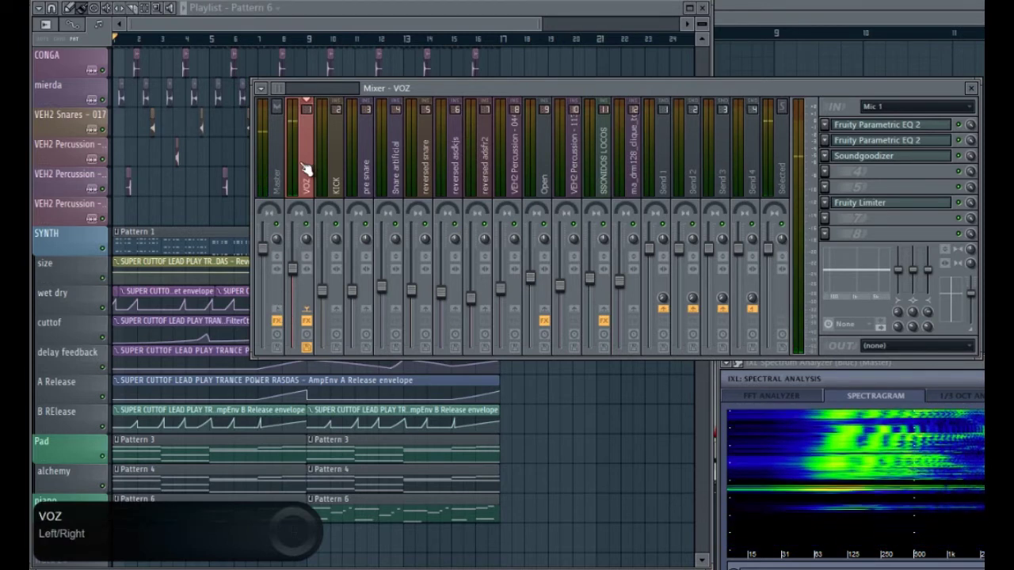
Add a Sylenth1 channel and load the preset pluck trance armin mids
click(93, 2)
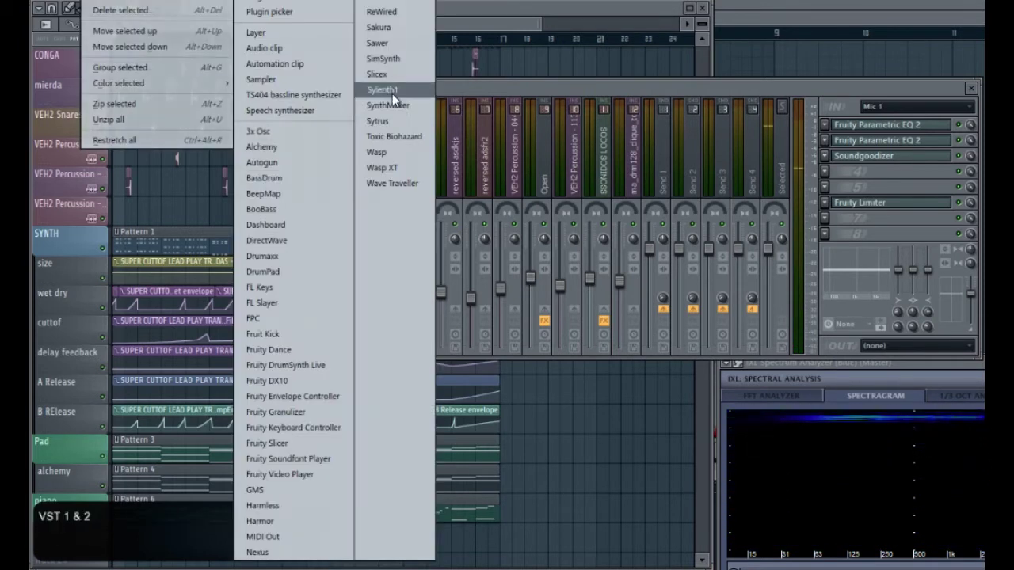
click(392, 93)
drag(198, 241, 171, 109)
click(164, 112)
click(213, 153)
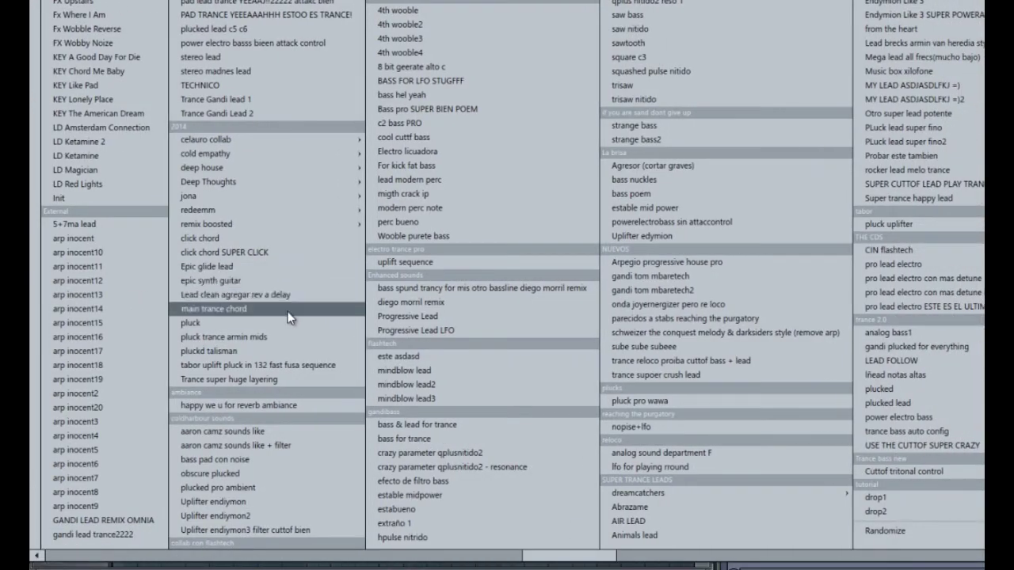
click(292, 338)
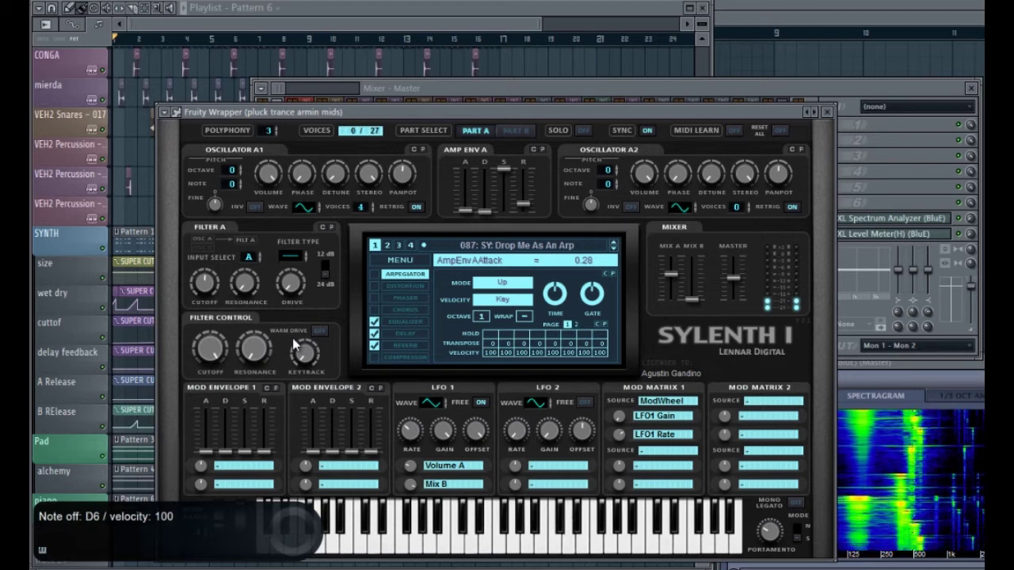
Route the pluck channel to mixer insert 19 and lower that track's volume fader slightly
click(866, 90)
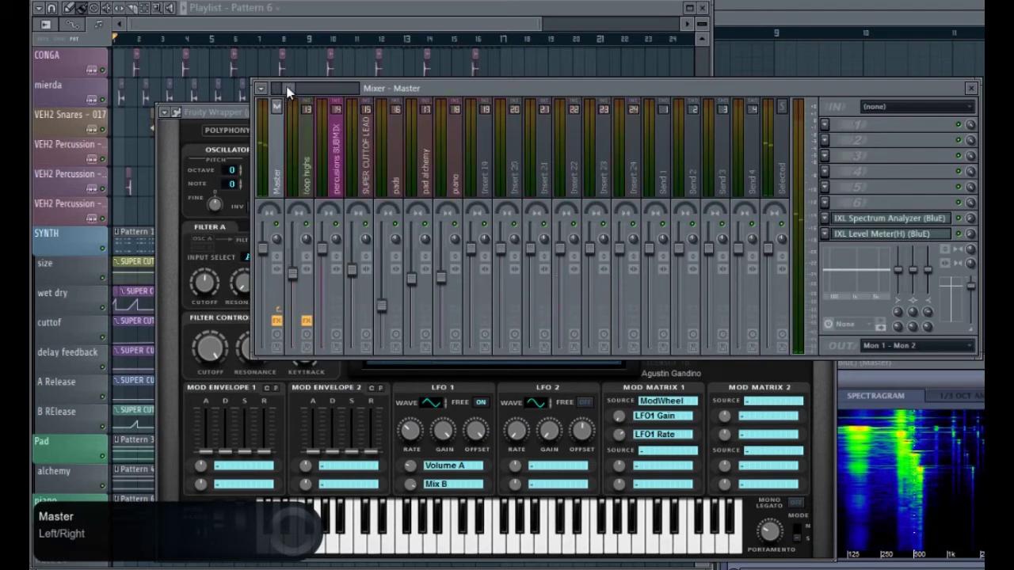
click(335, 161)
click(335, 101)
click(536, 156)
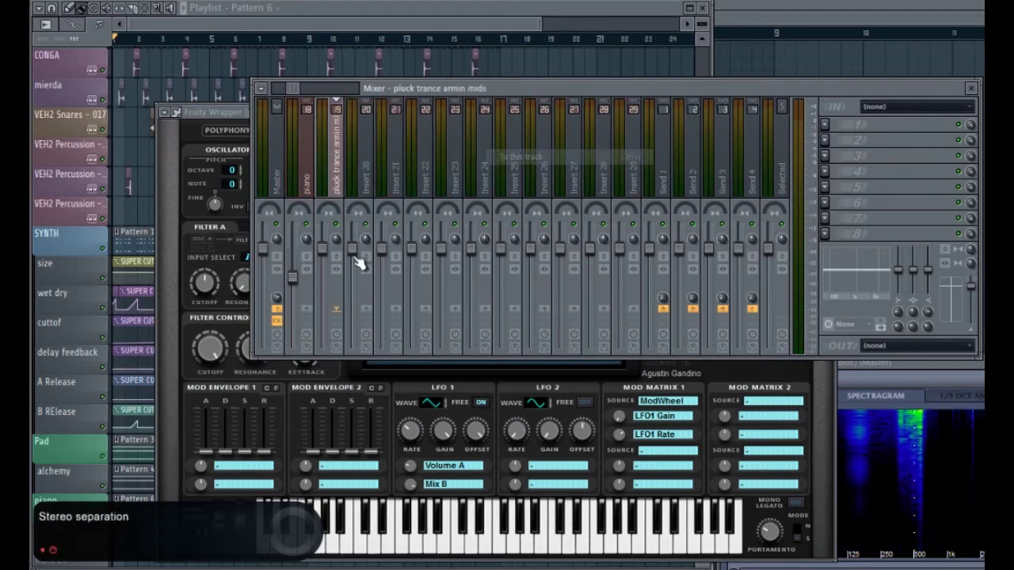
drag(322, 248, 328, 271)
Play Pattern 3, copy the notes of its pad channel, and switch to the empty Pattern 7
key(space)
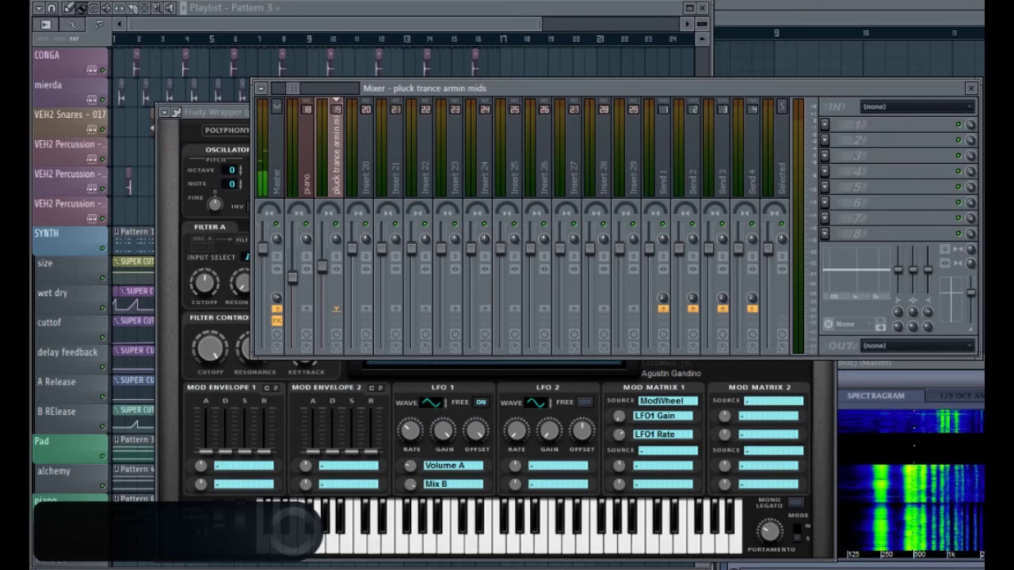
key(F6)
scroll(552, 321, down, 1)
right_click(412, 449)
mouse_move(434, 434)
click(531, 448)
key(KP_Add)
key(KP_Add)
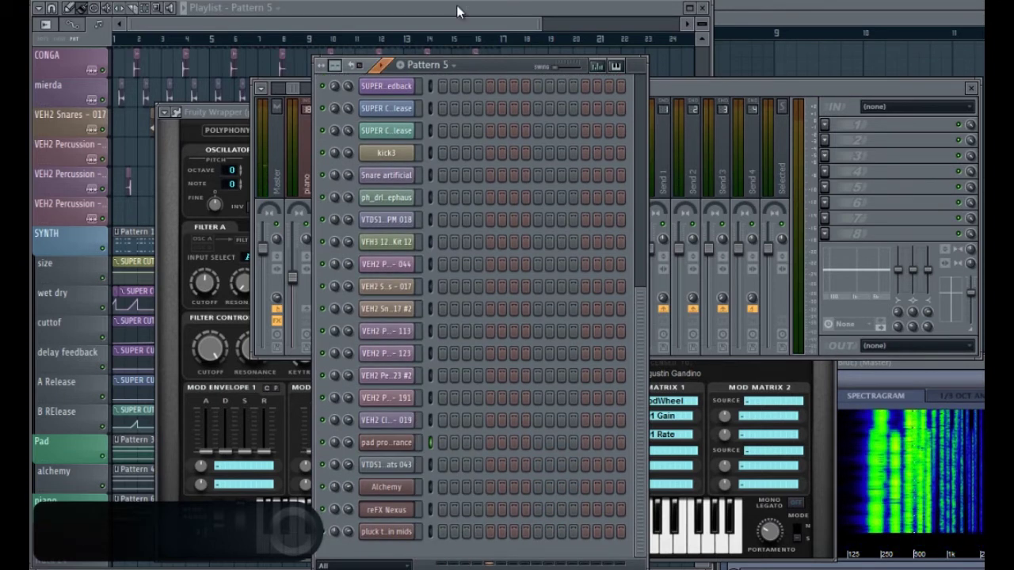
key(KP_Add)
key(KP_Add)
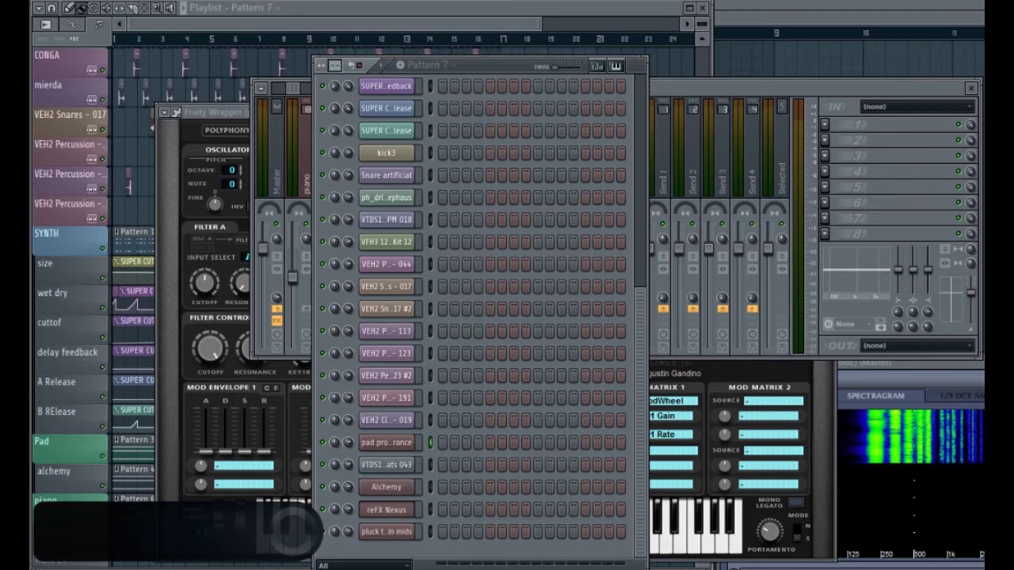
key(space)
Paste the copied pad notes into the Kick channel of Pattern 7 as ghost notes
scroll(472, 343, up, 5)
right_click(414, 91)
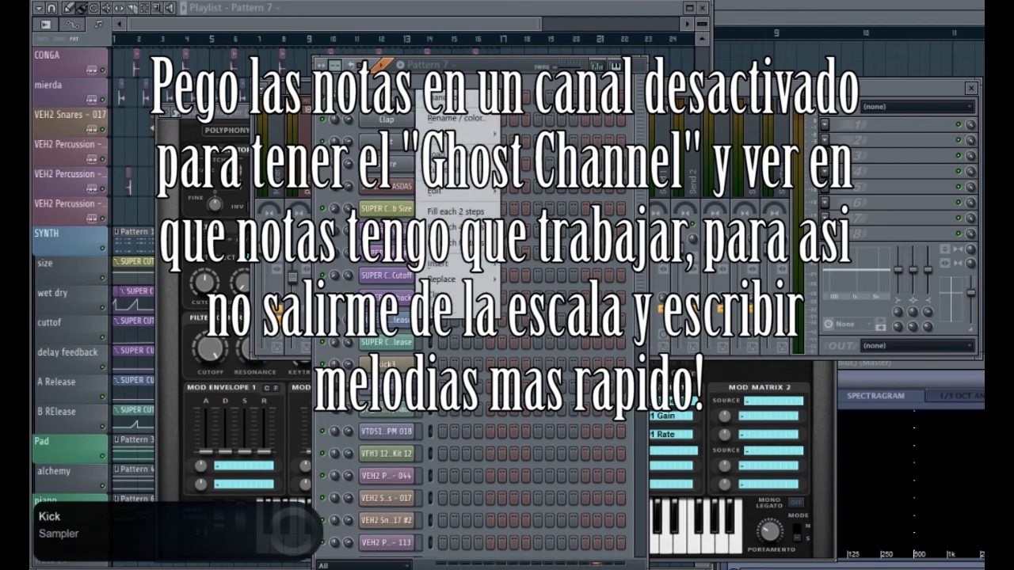
mouse_move(454, 192)
click(534, 221)
In the pluck channel's piano roll, draw consecutive two-step notes C5, A#5 and D#6 from the start of bar 1, and play them
scroll(480, 203, down, 5)
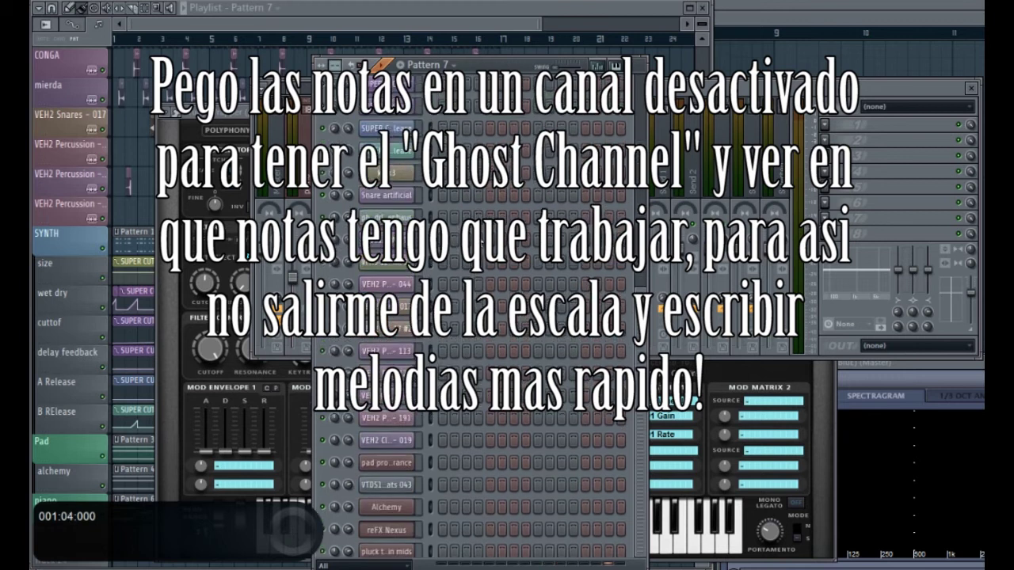
right_click(400, 534)
click(455, 352)
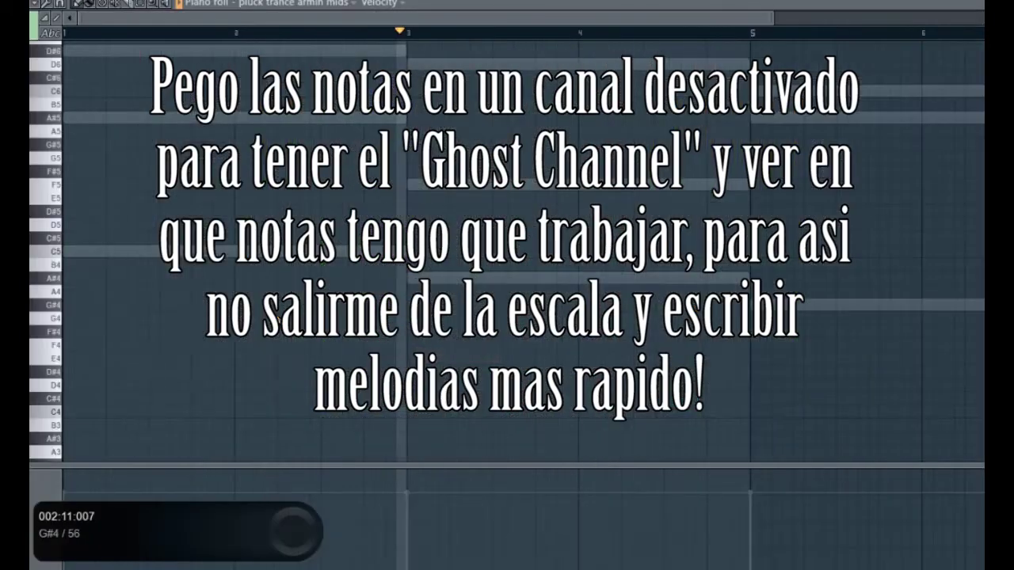
scroll(92, 255, up, 2)
key(space)
click(76, 331)
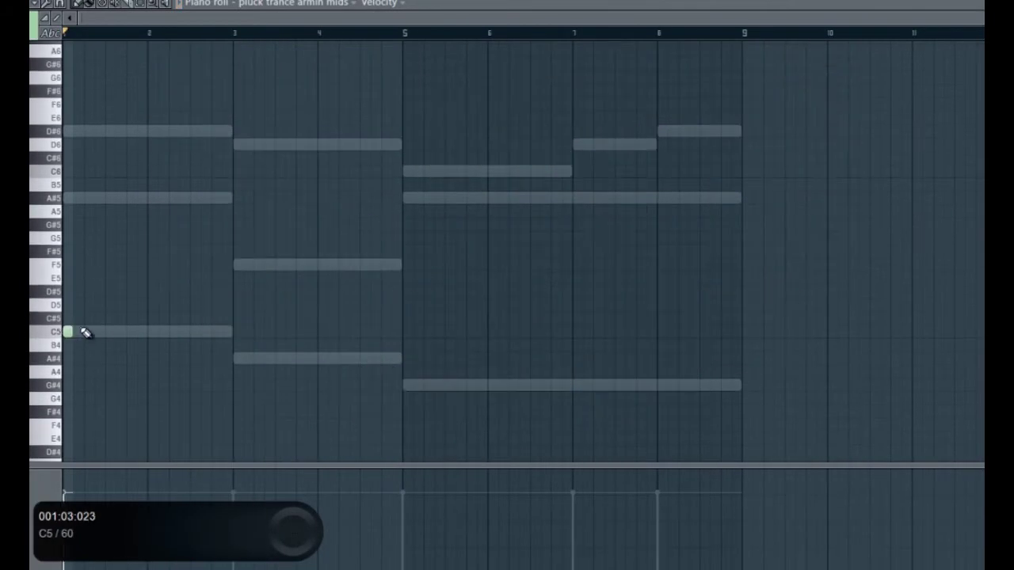
click(88, 198)
scroll(118, 203, up, 3)
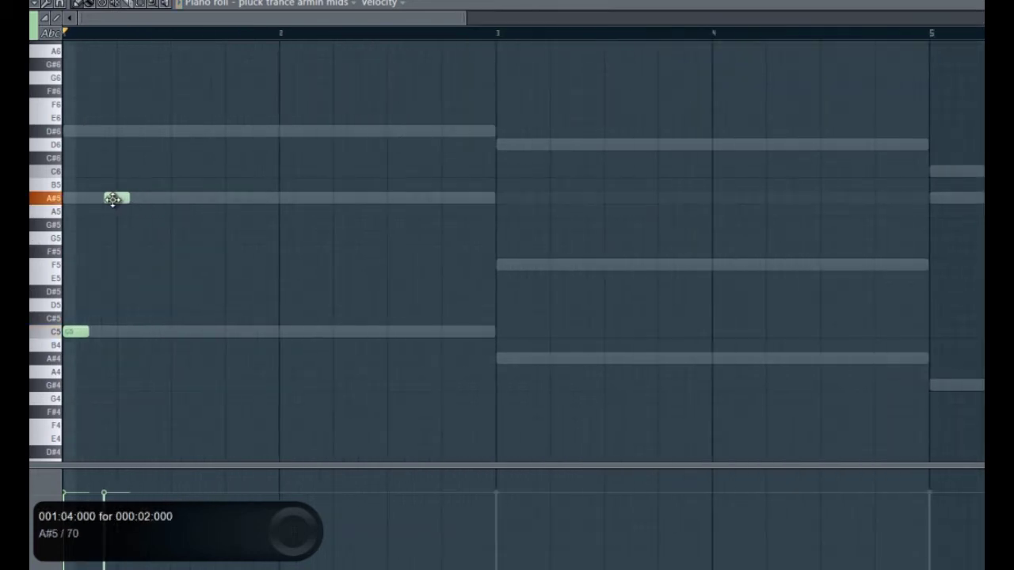
click(108, 130)
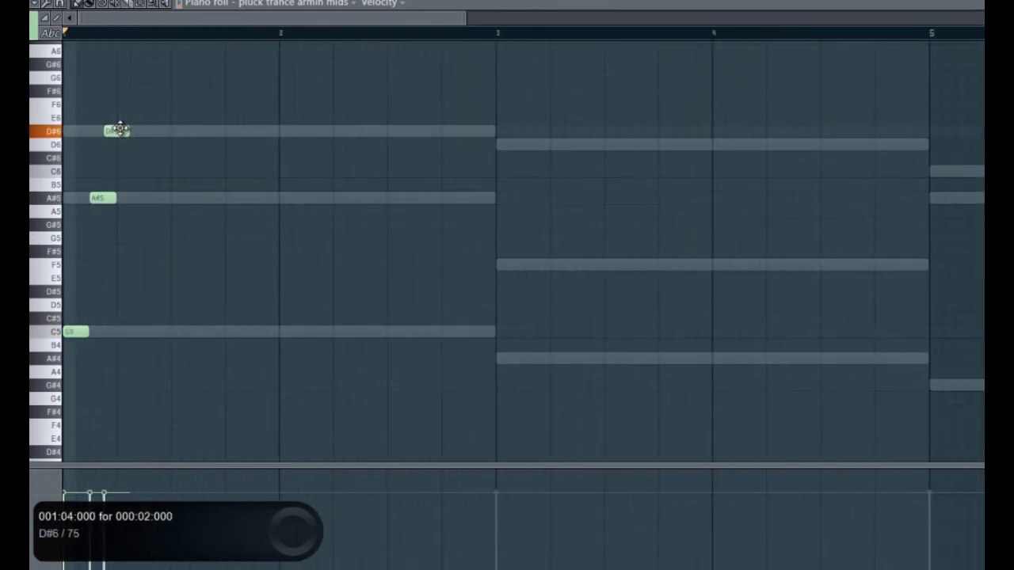
key(space)
Turn on mono legato in the pluck's Sylenth1, set the portamento time to 4.00, and audition the notes
key(F6)
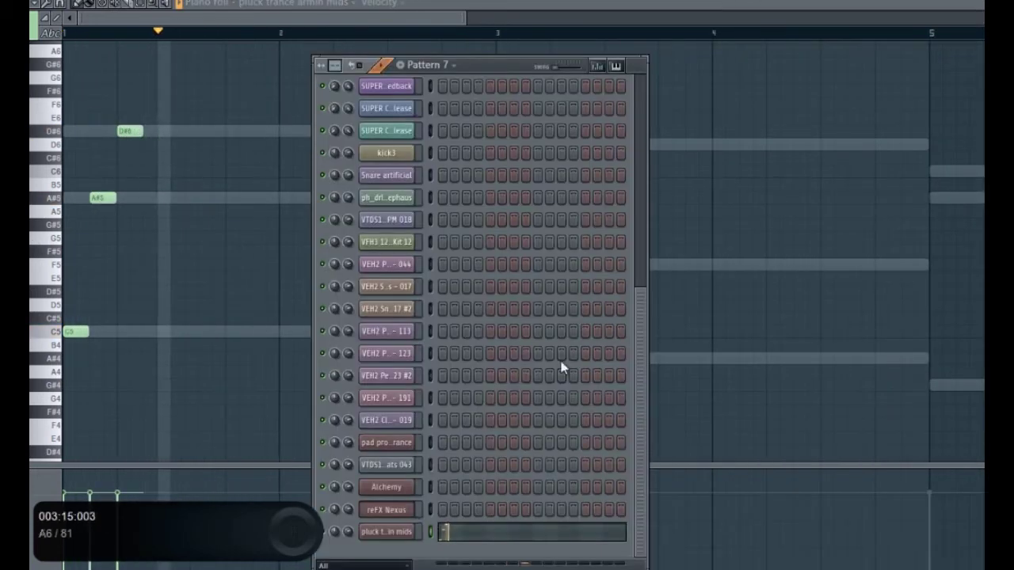
key(space)
click(389, 533)
mouse_move(778, 524)
mouse_down()
mouse_move(784, 505)
mouse_move(774, 535)
mouse_up()
key(space)
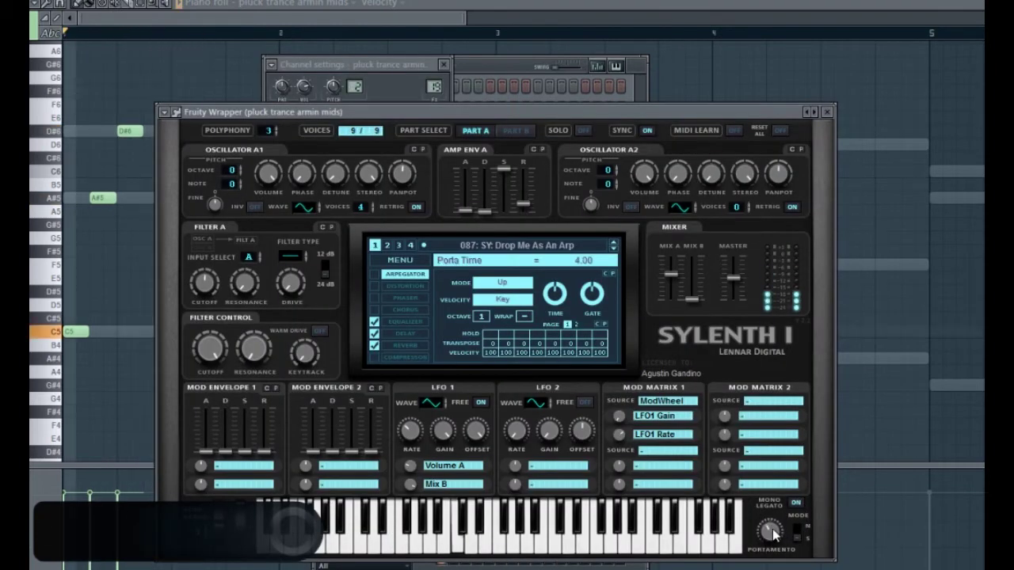
key(space)
Add a fourth two-step pluck note at step 7 of bar 1, trying F#6 and F6 before placing it on A#5
click(301, 6)
scroll(259, 234, up, 2)
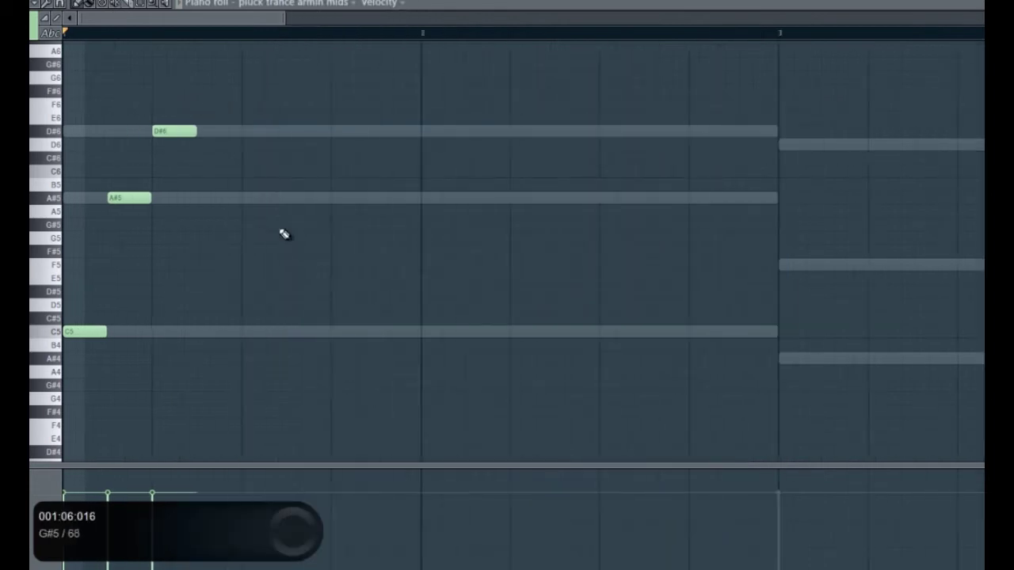
scroll(259, 234, up, 2)
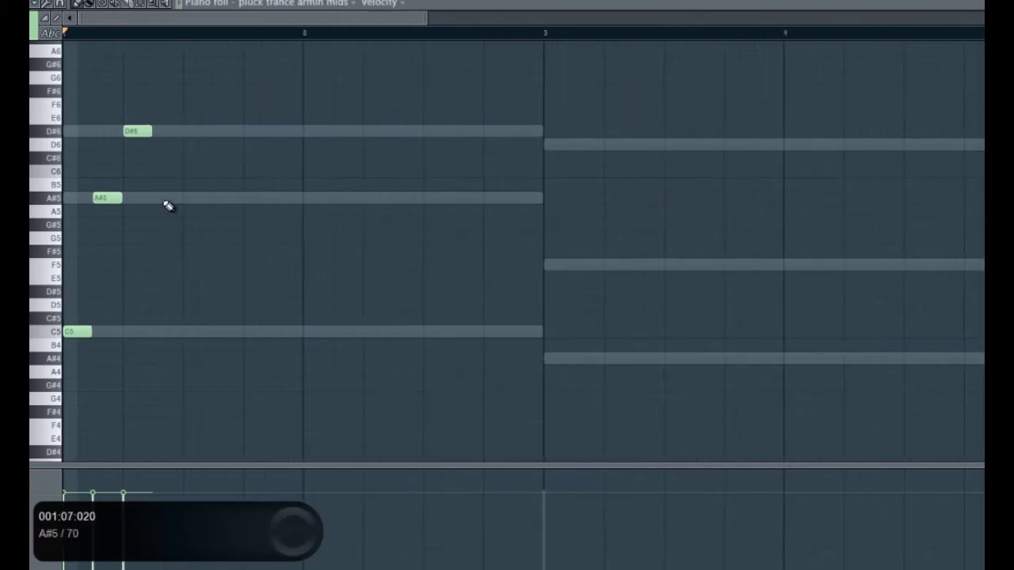
scroll(179, 182, up, 1)
click(170, 131)
key(space)
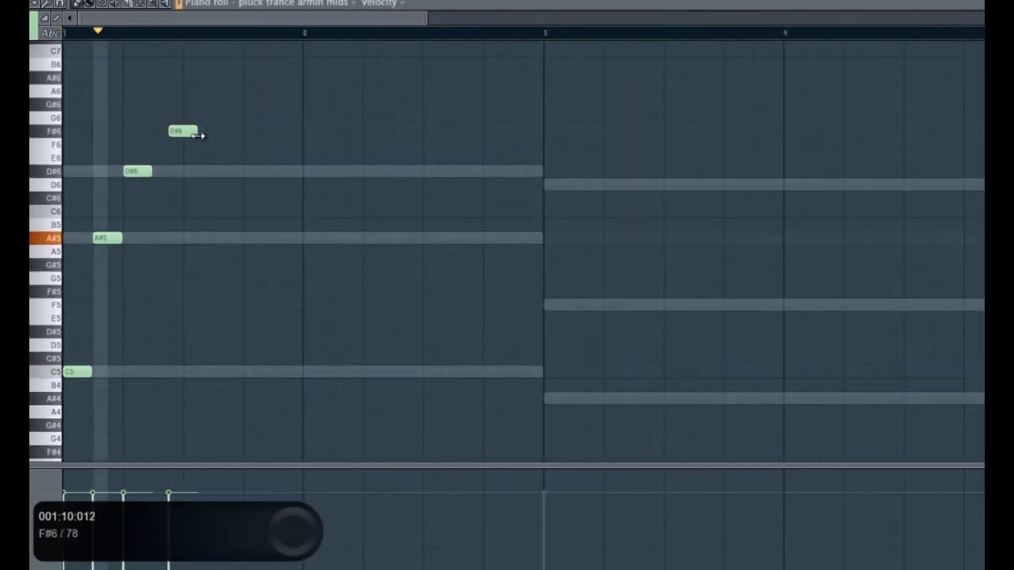
key(space)
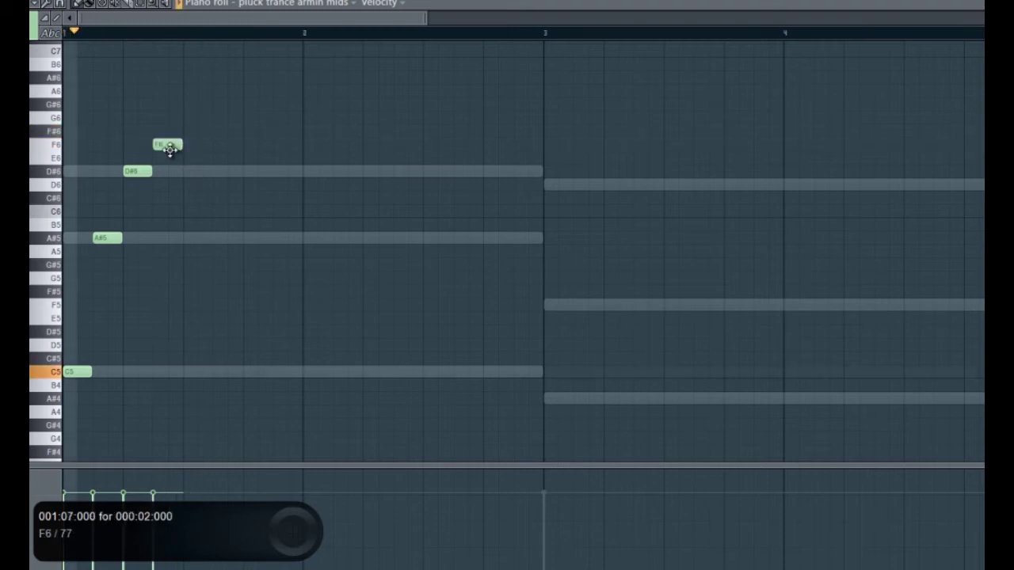
click(188, 171)
key(space)
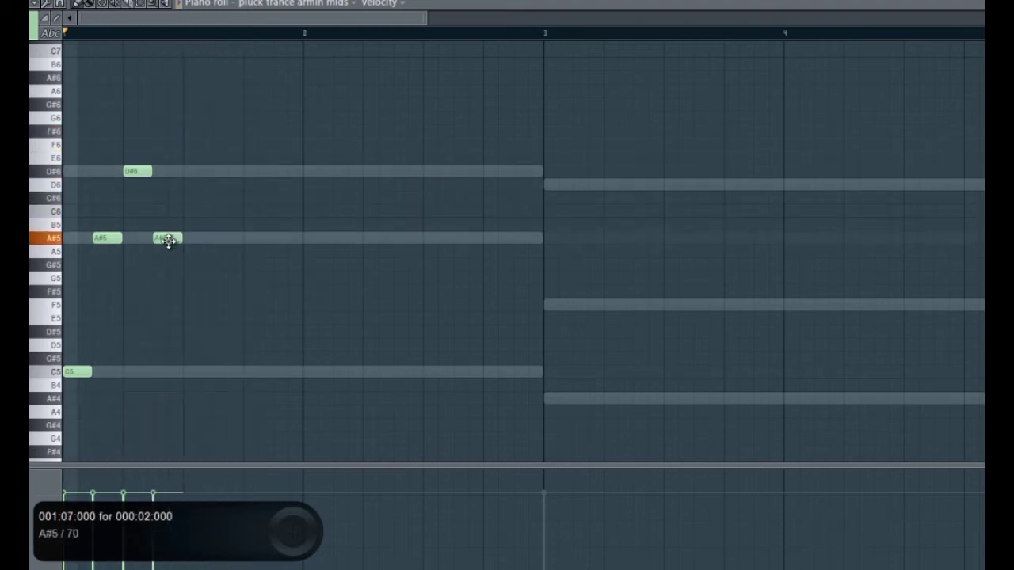
key(space)
Add a two-step C5 note directly after the second A#5 in the pluck pattern and listen to it
click(200, 371)
key(space)
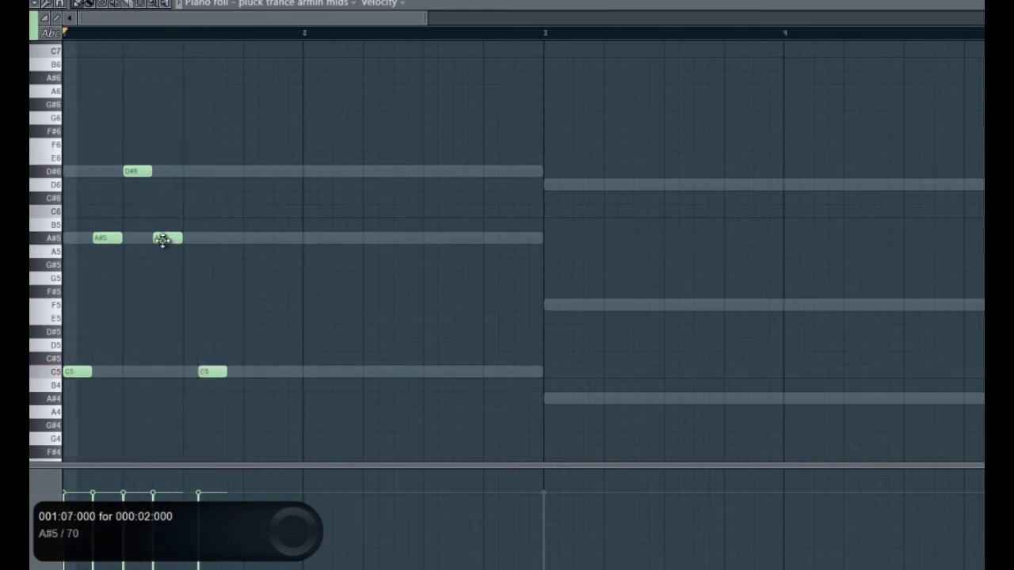
scroll(361, 405, up, 3)
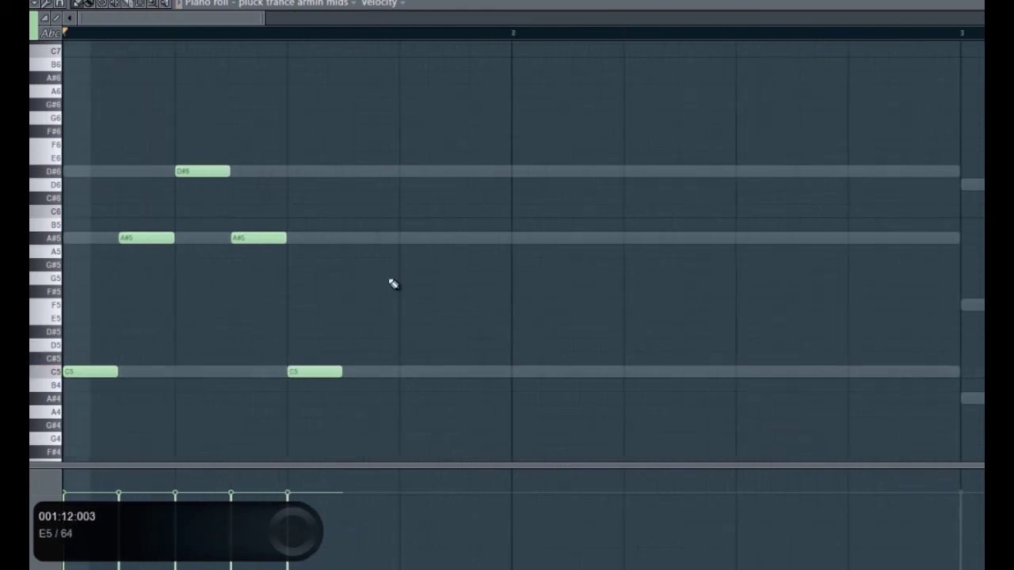
Continue the pluck pattern with two-step notes A#5, D#6 and A#5 through the end of bar 1, plus C5 at bar 2
key(space)
click(356, 238)
click(435, 172)
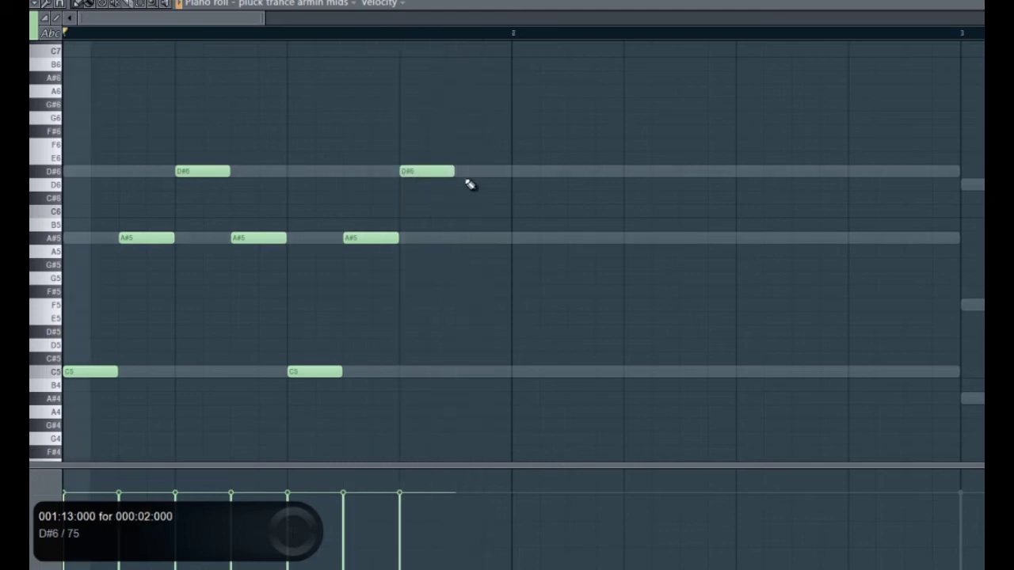
click(478, 241)
click(515, 370)
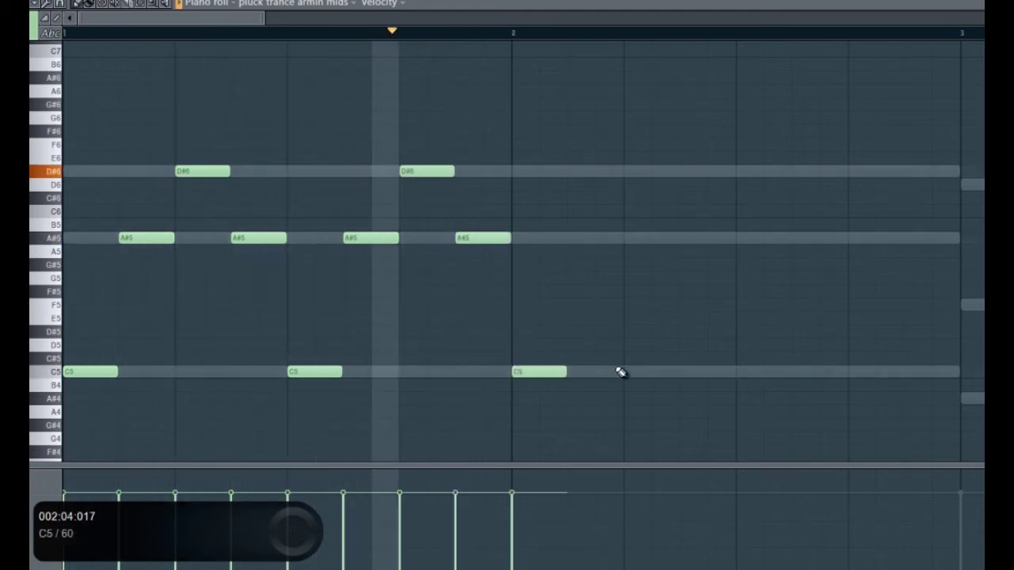
Select the bar 1 pluck notes, duplicate them to fill bar 2, and clear the selection
key(space)
scroll(582, 182, down, 1)
drag(591, 142, 36, 394)
click(467, 168)
drag(468, 140, 64, 428)
key(ctrl+b)
ctrl+click(430, 341)
scroll(430, 340, down, 2)
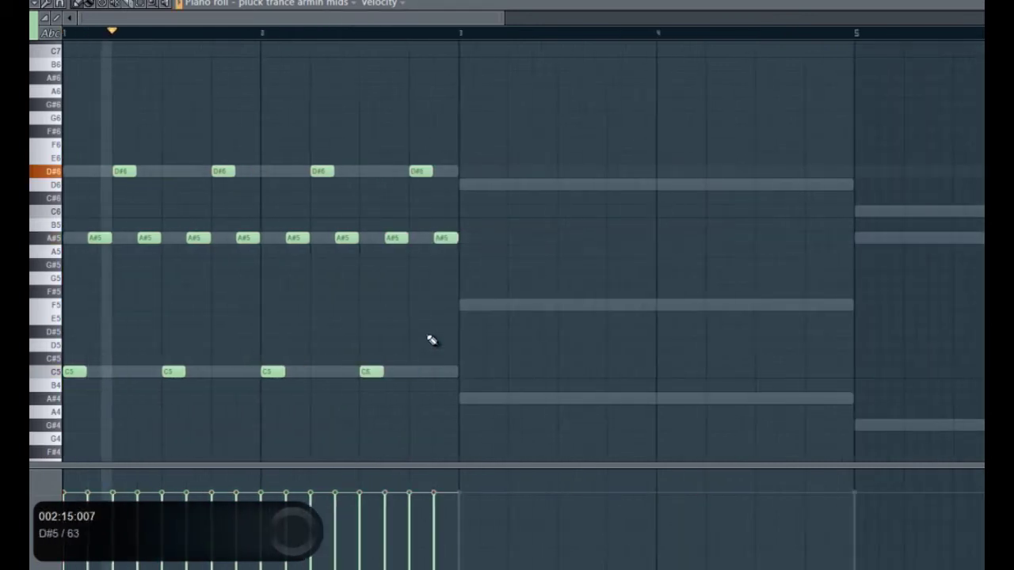
scroll(343, 339, up, 2)
scroll(509, 346, down, 1)
key(F9)
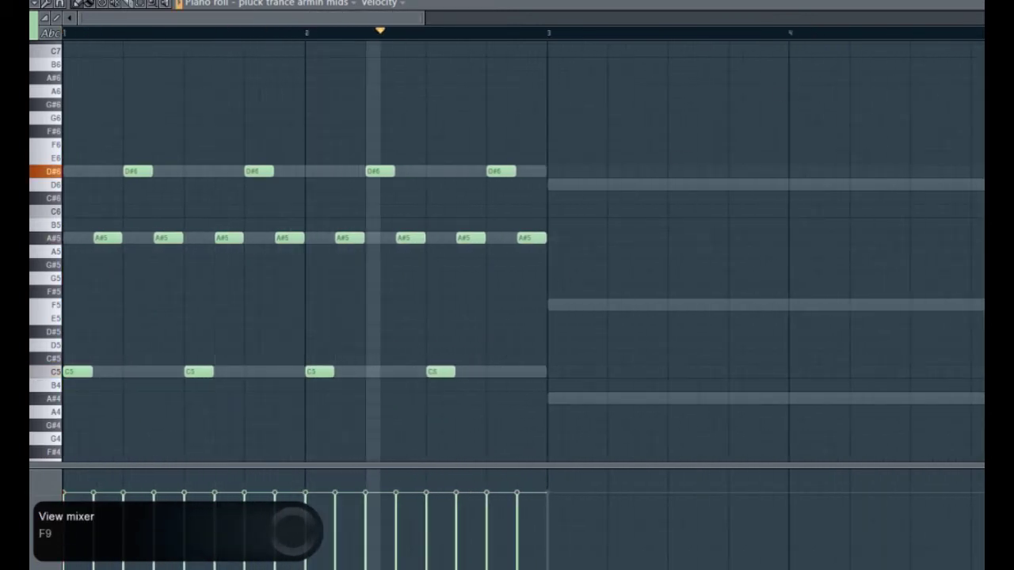
key(F9)
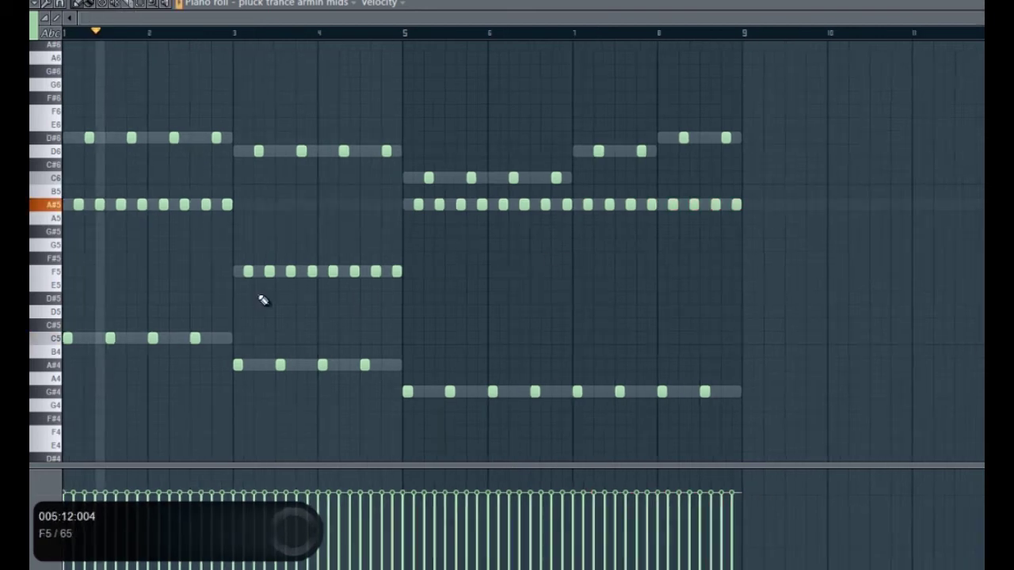
Open the pluck's Sylenth1, display part B, and set the filter control cutoff to 139.38 Hz while the arpeggio plays
scroll(260, 299, up, 2)
scroll(561, 183, down, 2)
key(F6)
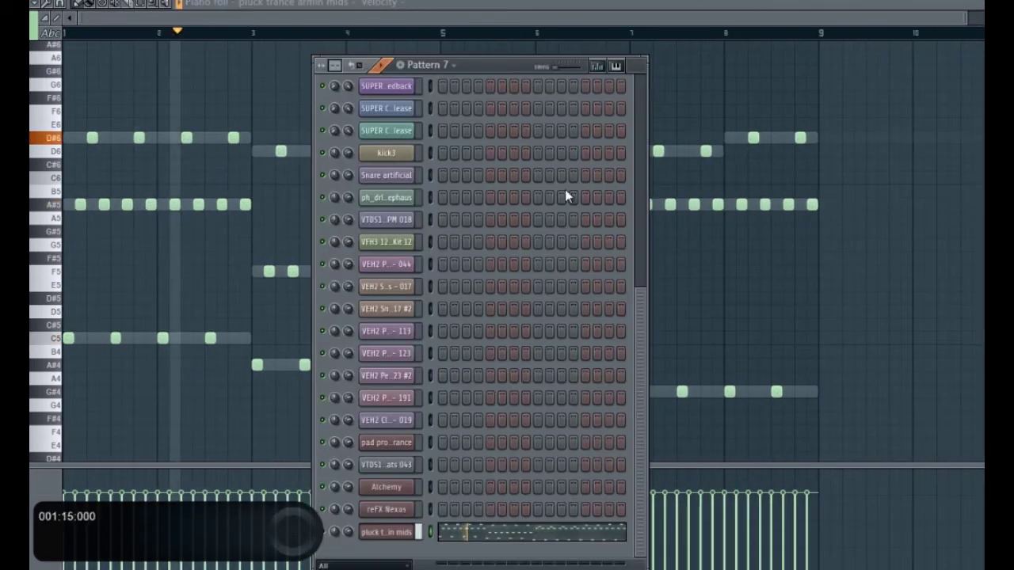
click(403, 532)
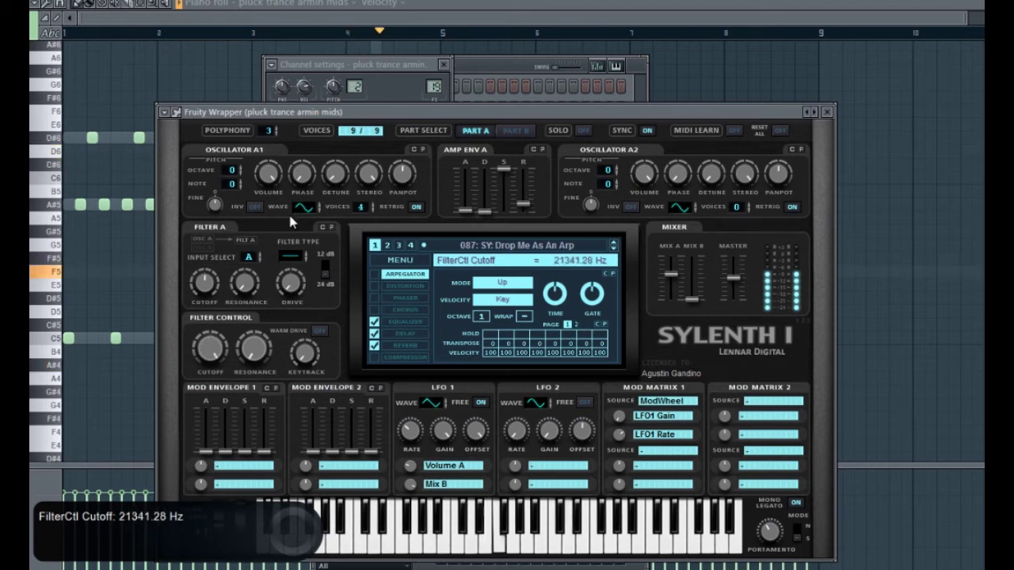
click(517, 130)
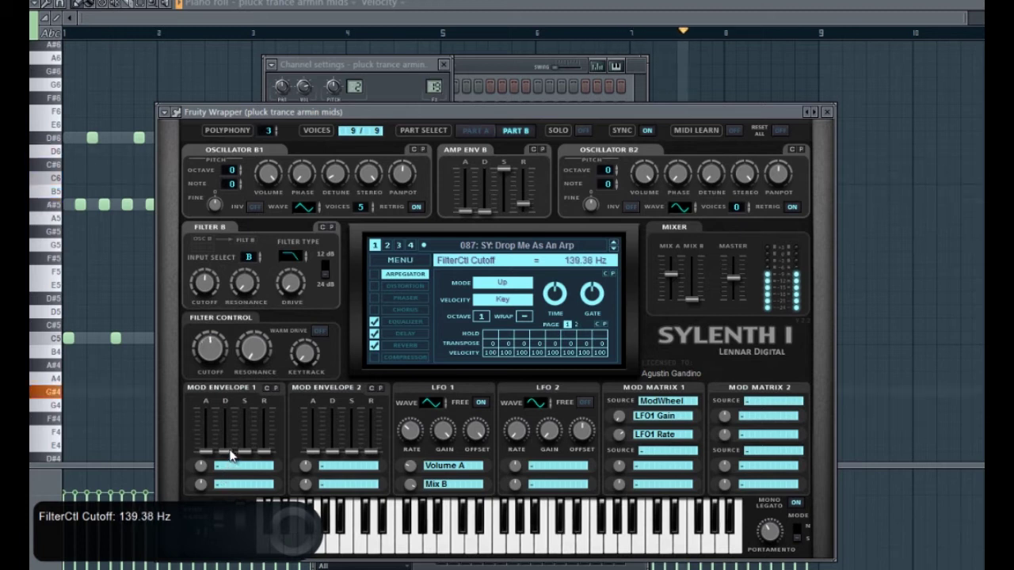
click(501, 73)
click(694, 113)
Place Pattern 7 at bar 1 on Track 23 in the playlist, below the piano track
key(F5)
scroll(396, 279, down, 3)
scroll(420, 281, up, 5)
scroll(425, 280, down, 4)
scroll(475, 330, down, 3)
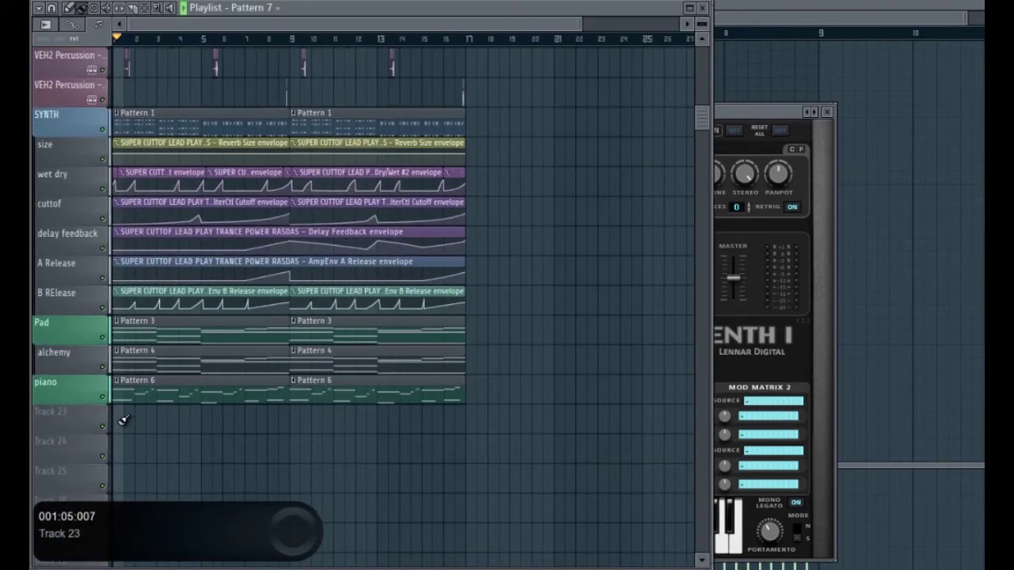
scroll(215, 422, up, 2)
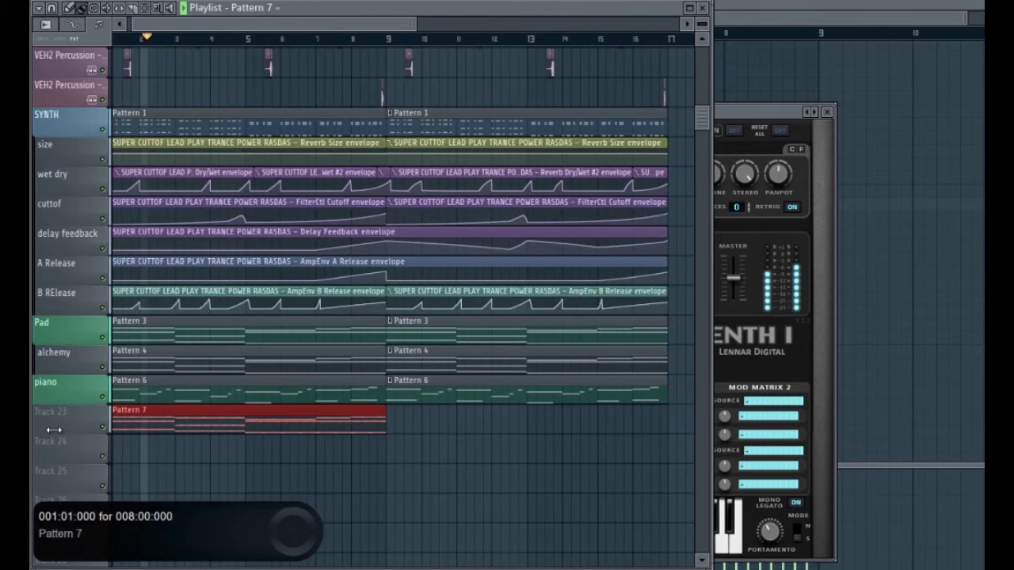
Rename Track 23 to arpeggio and colour it purple
scroll(88, 426, up, 2)
double_click(88, 426)
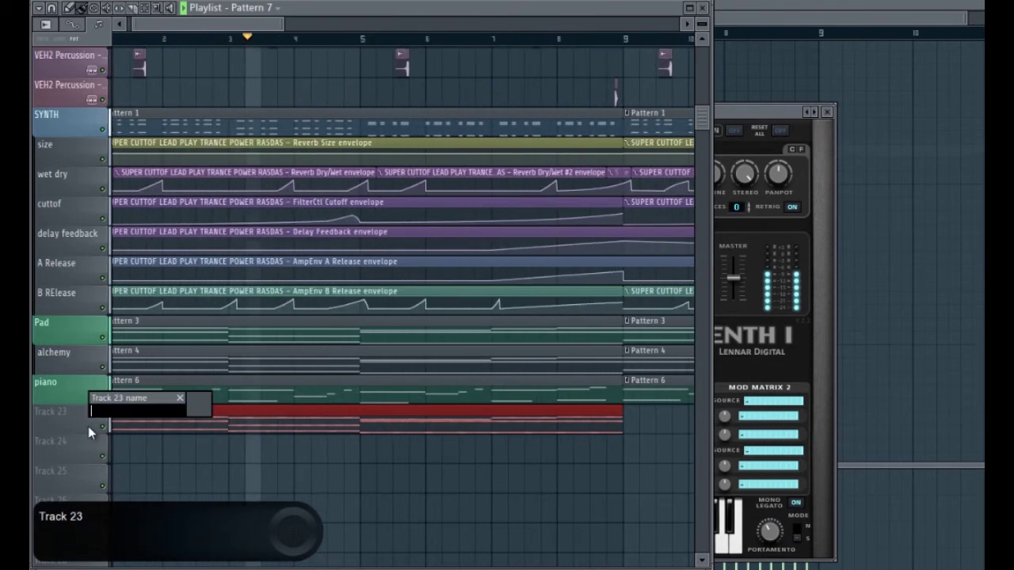
text(arpeggio)
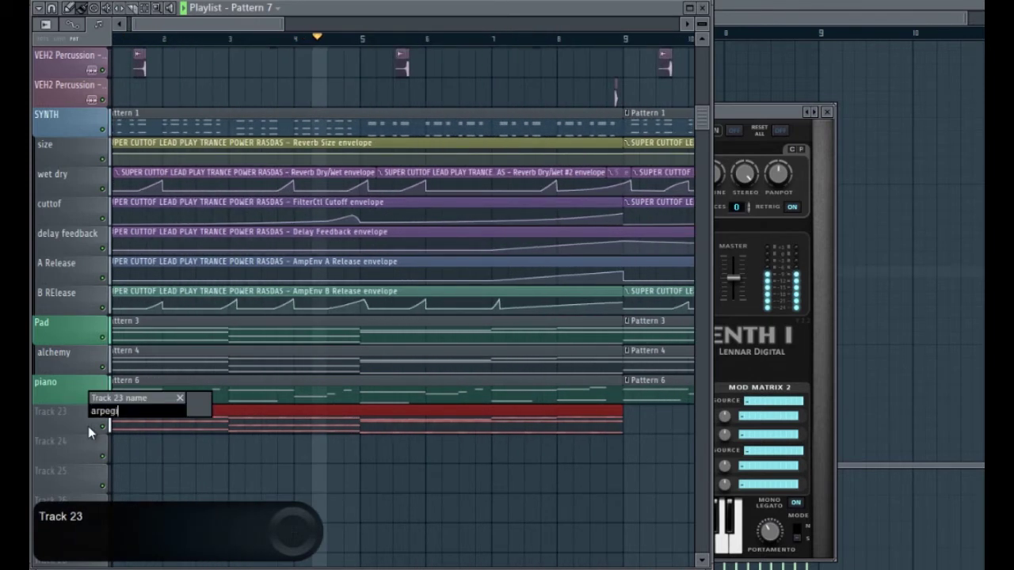
key(Return)
double_click(88, 426)
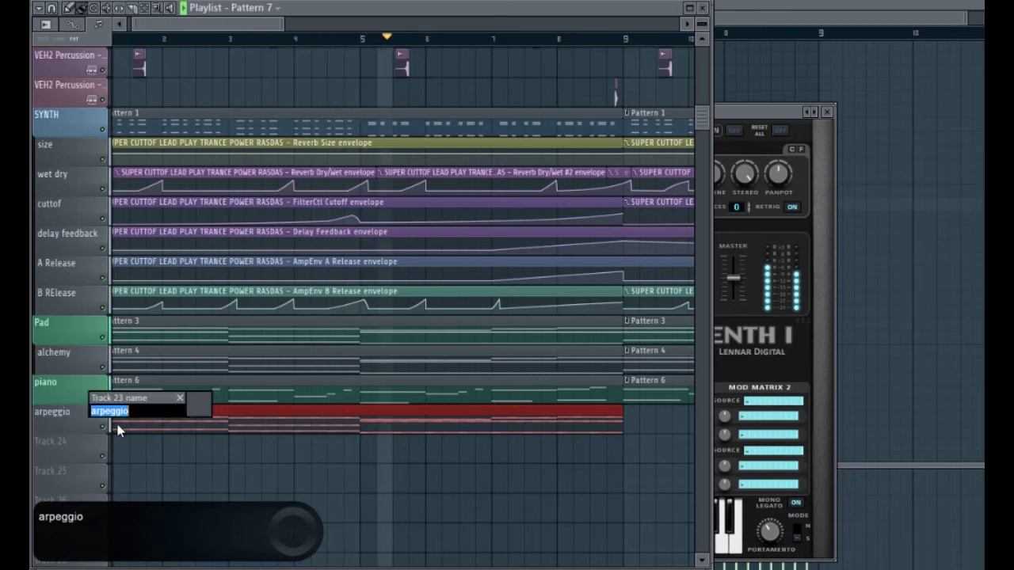
mouse_move(198, 412)
click(328, 378)
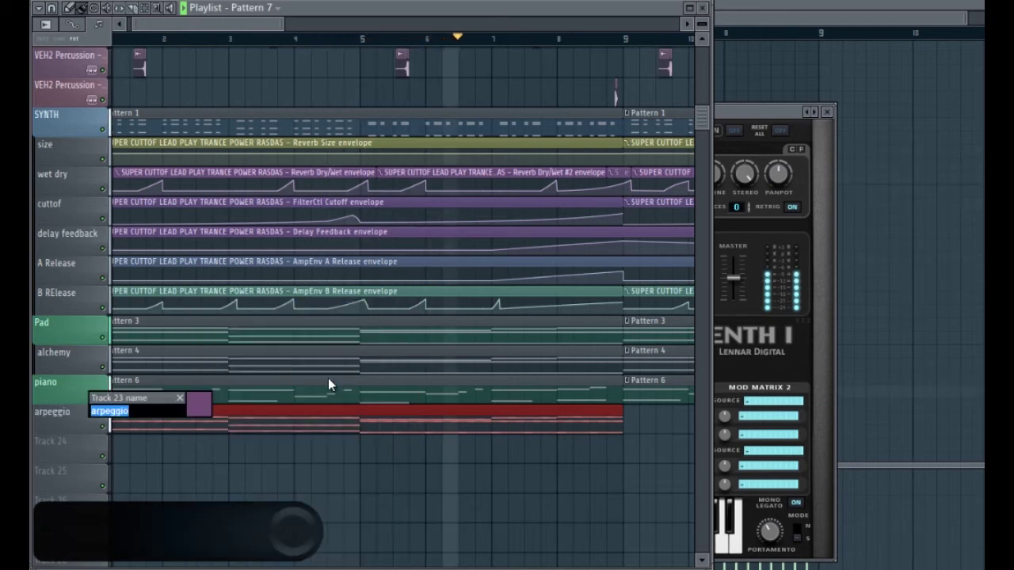
key(Return)
Place a second Pattern 7 clip at bar 9 on the arpeggio track
scroll(410, 425, down, 3)
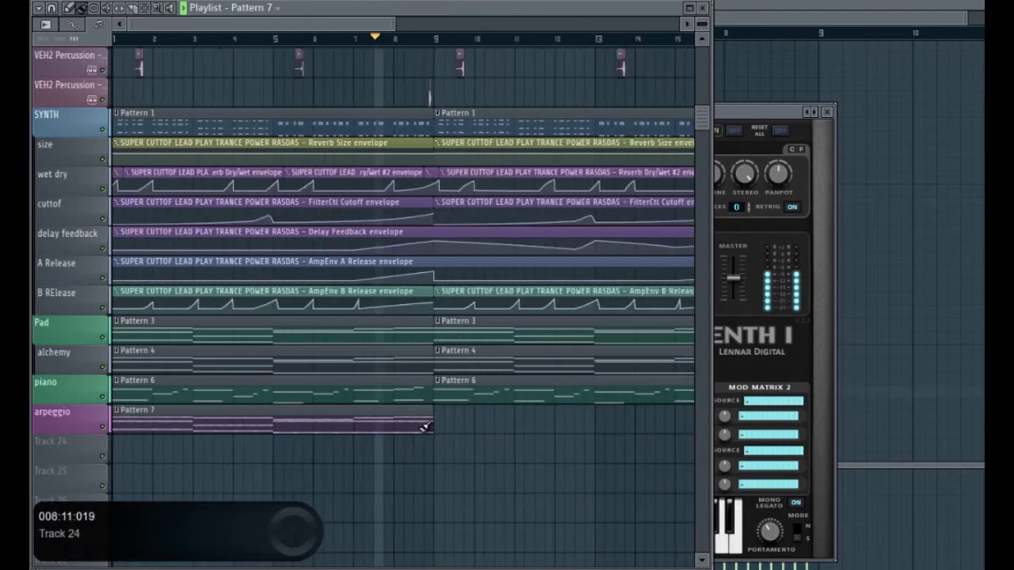
click(419, 412)
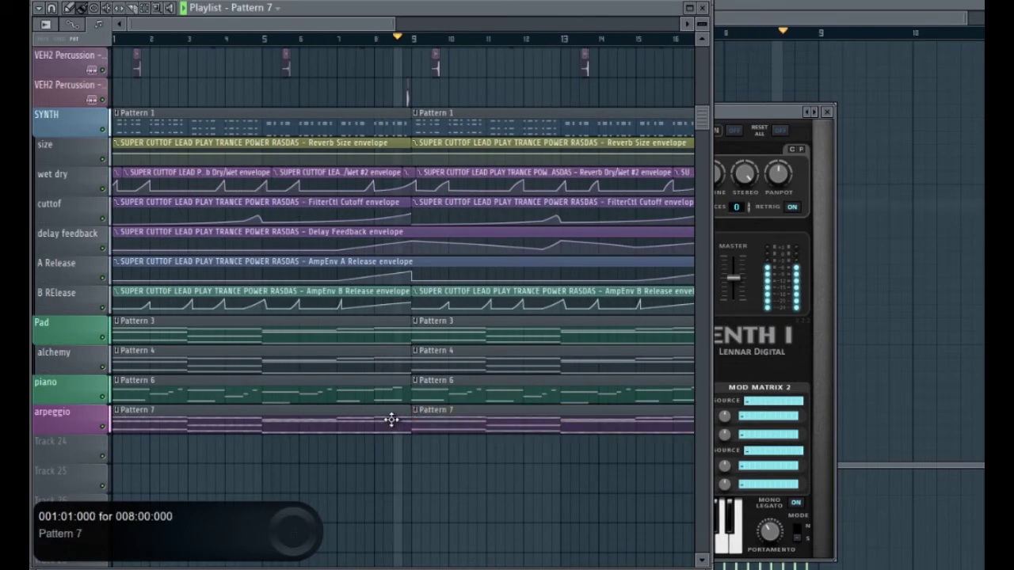
scroll(348, 427, down, 2)
scroll(310, 419, up, 3)
Review the whole playlist arrangement, from the drum tracks down to the arpeggio track, while it plays
scroll(352, 406, down, 2)
scroll(441, 396, up, 5)
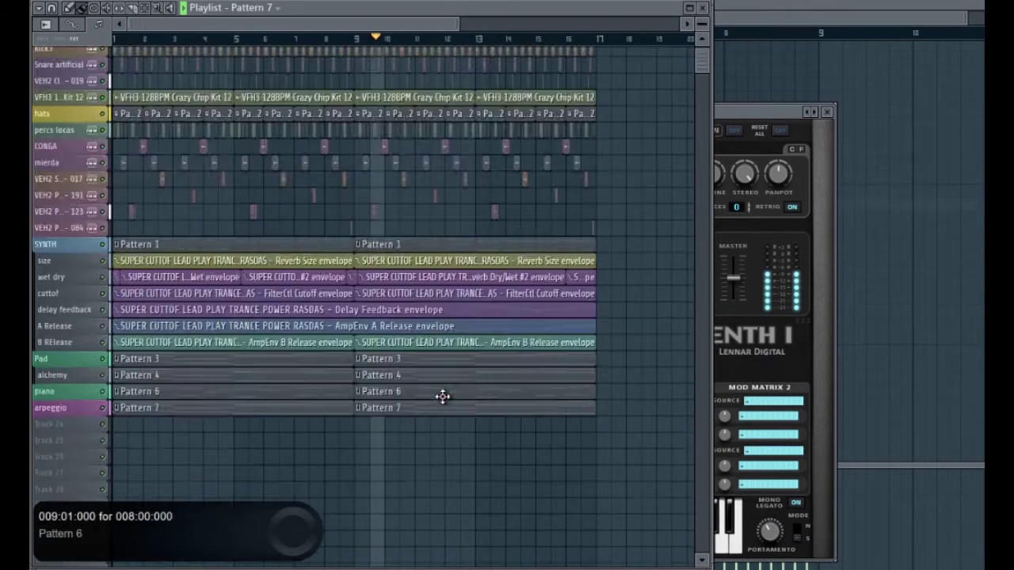
scroll(445, 400, down, 5)
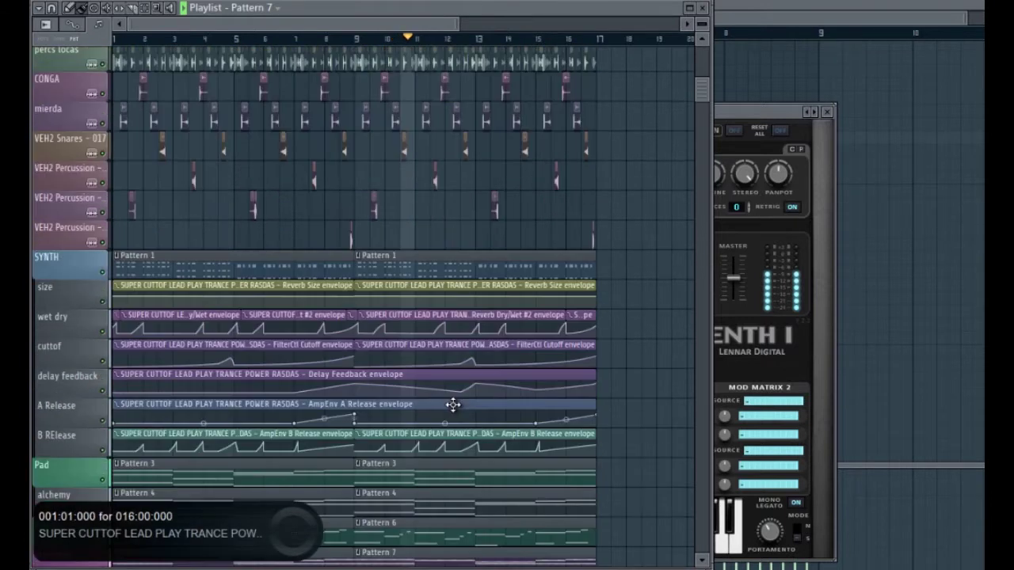
scroll(452, 406, up, 4)
scroll(453, 407, down, 2)
scroll(435, 430, down, 5)
scroll(432, 435, down, 3)
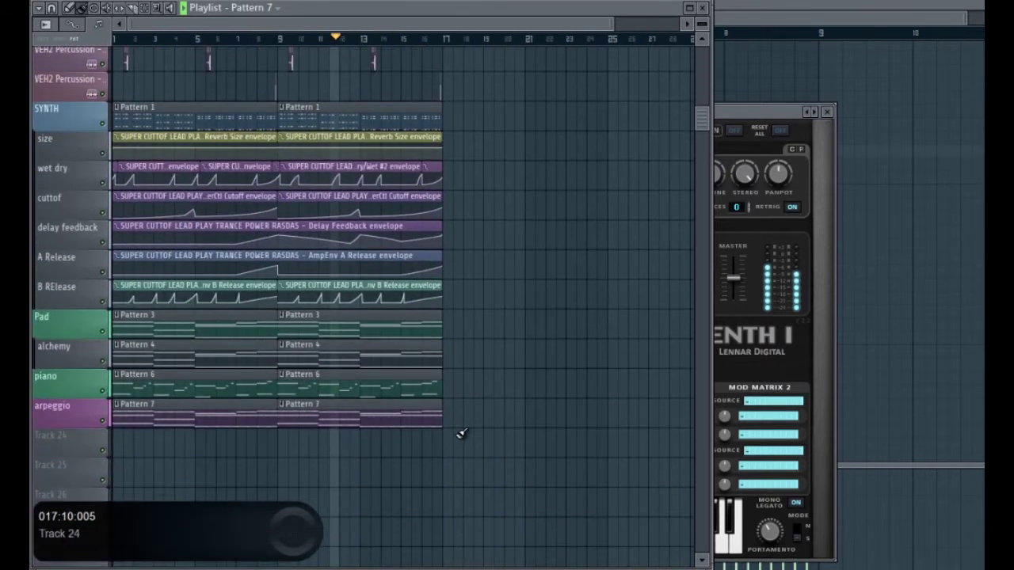
scroll(459, 435, up, 4)
scroll(357, 371, down, 5)
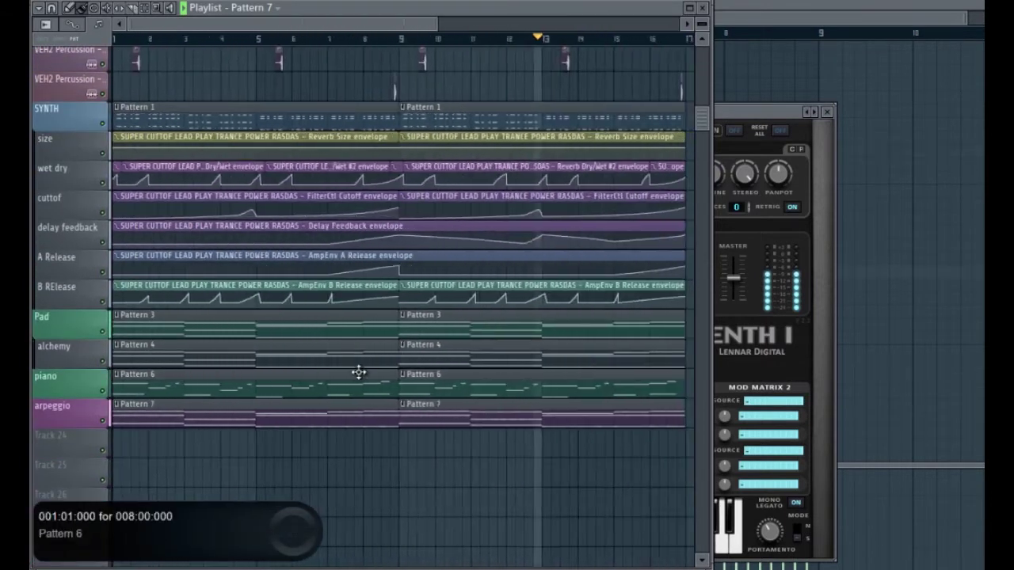
scroll(105, 364, up, 4)
scroll(291, 237, down, 3)
scroll(294, 126, down, 1)
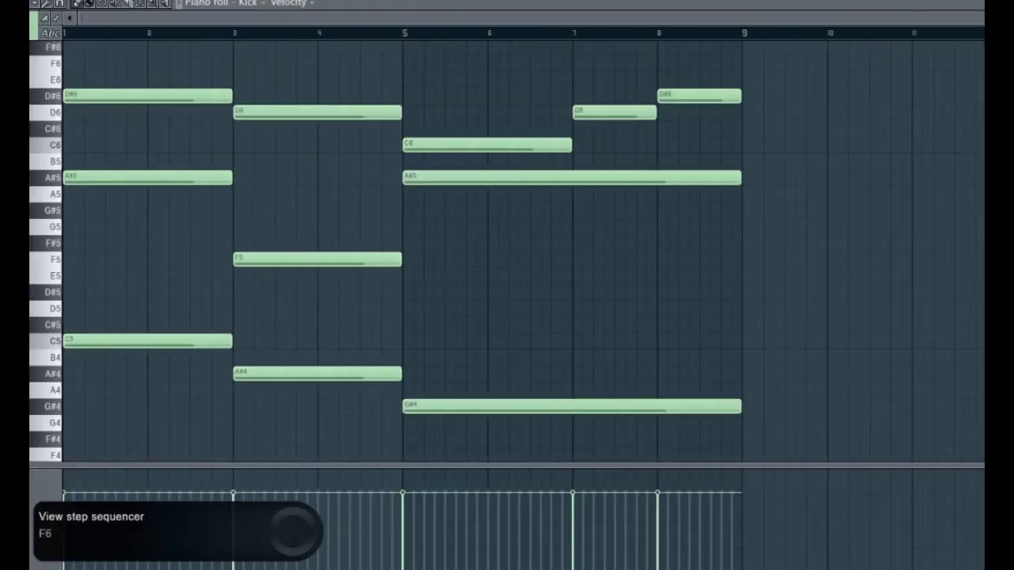
Open the Kick channel's piano roll in Pattern 7 and cut all of its chord notes
key(F6)
scroll(527, 287, up, 5)
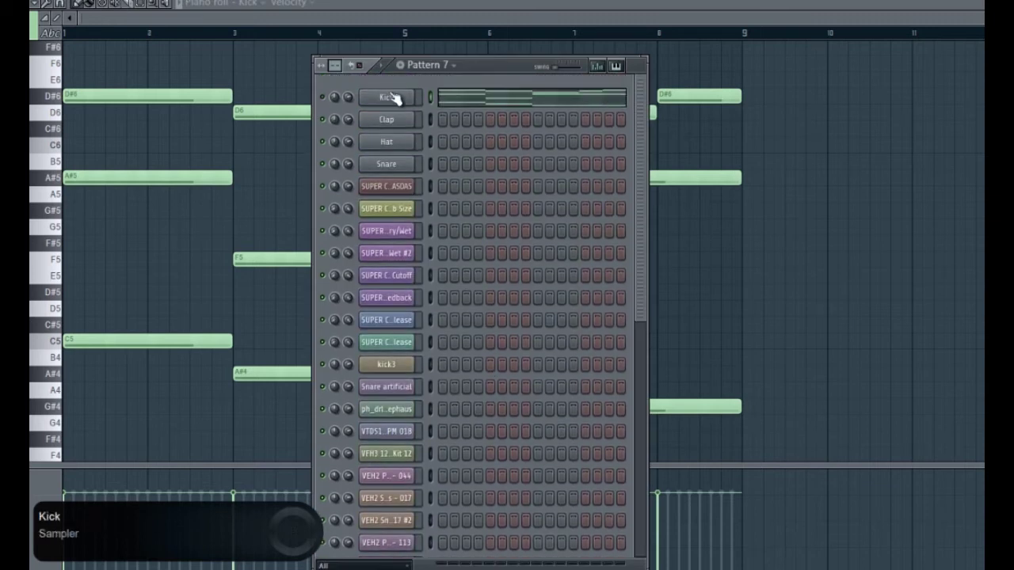
click(481, 100)
drag(88, 67, 816, 485)
key(ctrl+x)
Copy the arpeggio notes from the pluck trance channel and paste them into the Sylenth1 channel
key(F6)
scroll(470, 482, down, 5)
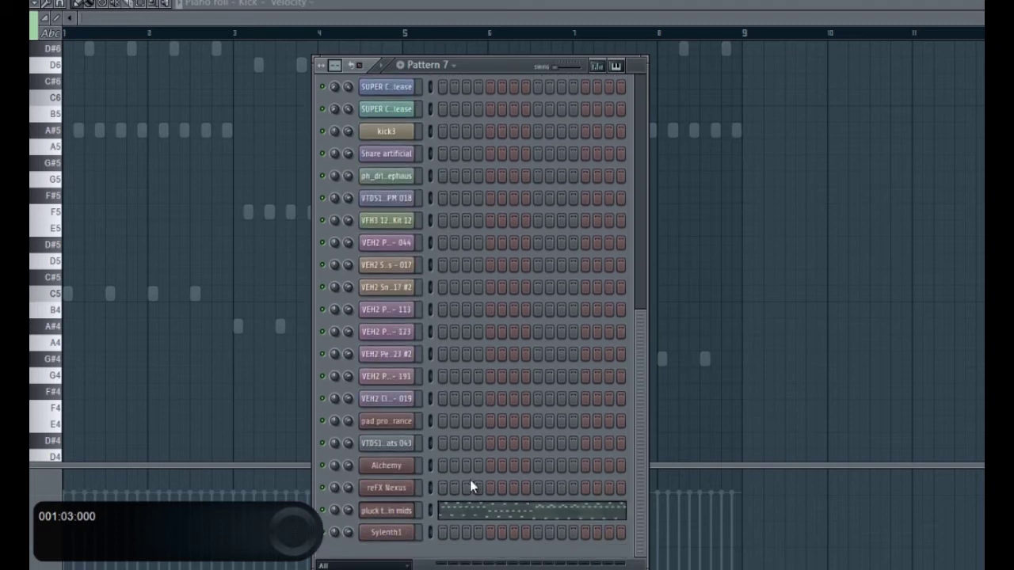
right_click(405, 511)
mouse_move(475, 433)
click(526, 448)
right_click(385, 539)
click(525, 466)
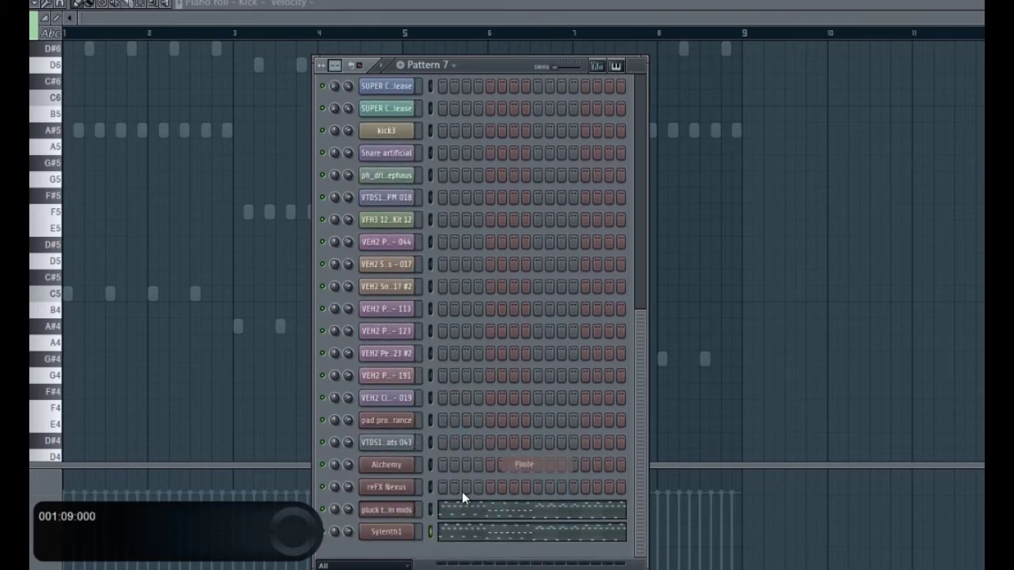
Open the Sylenth1 channel's synth and lower its filter control cutoff to 18.99 Hz
click(383, 533)
drag(234, 238, 234, 316)
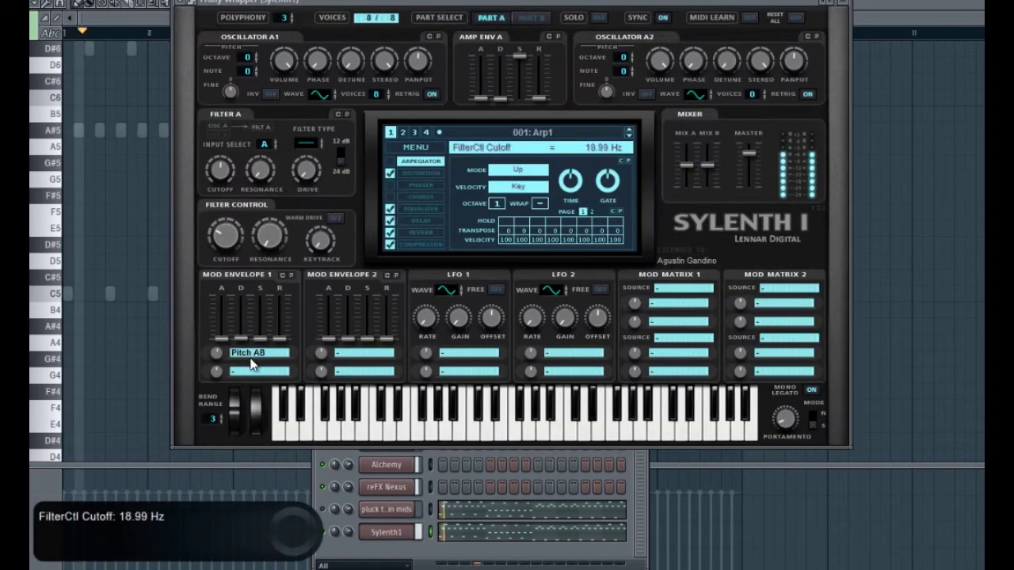
Link the Sylenth1 channel to the pluck trance mixer track and lower that track's volume slightly
key(F9)
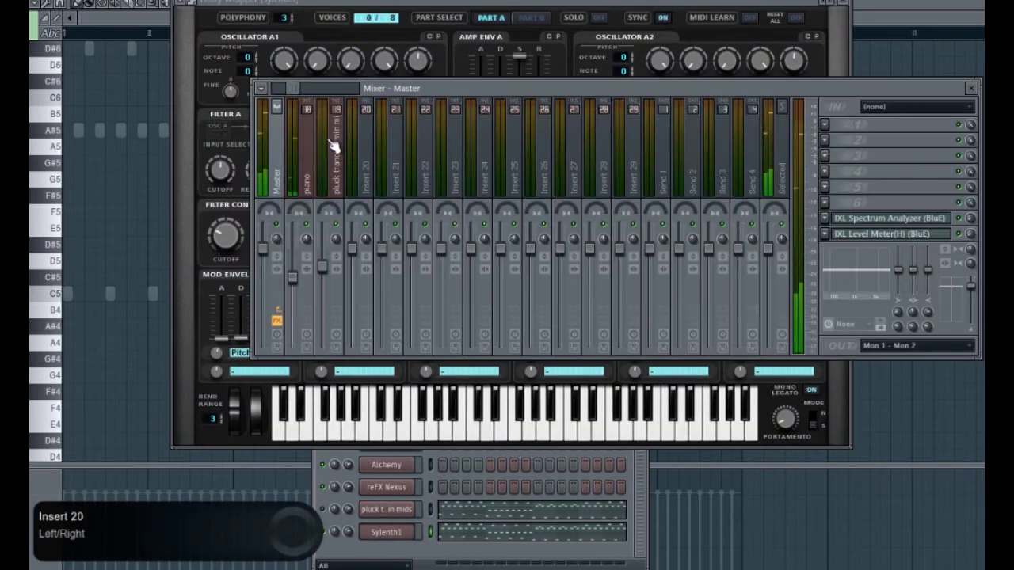
right_click(333, 172)
mouse_move(412, 151)
click(515, 155)
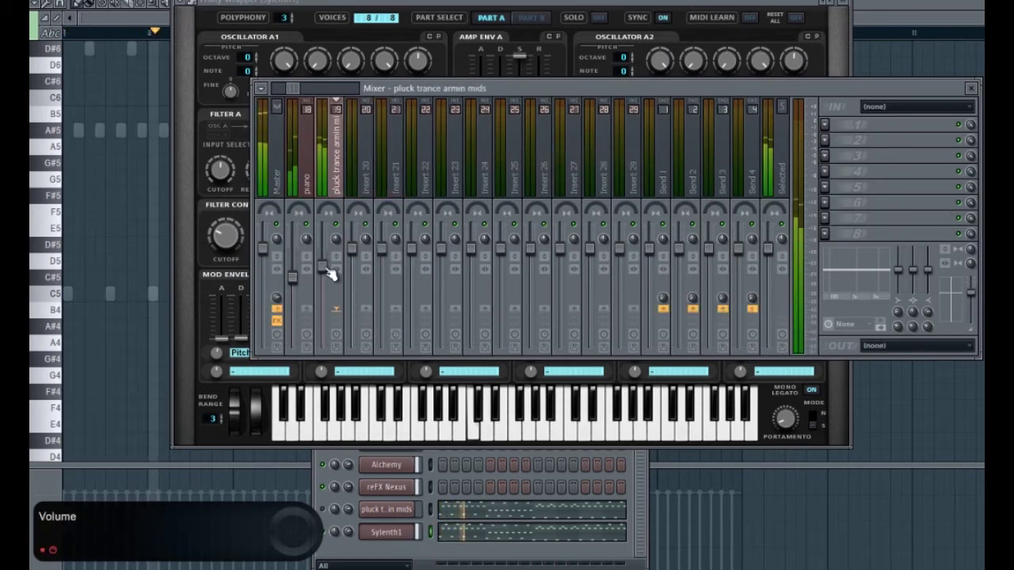
drag(326, 271, 326, 296)
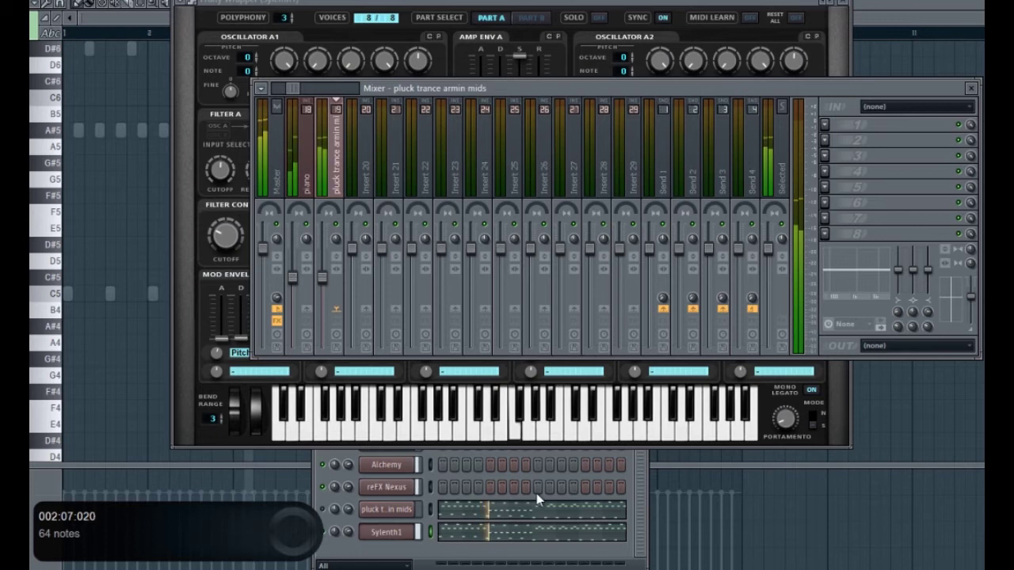
Set the Sylenth1 portamento time to 2.67 and raise its filter control cutoff
drag(784, 419, 790, 406)
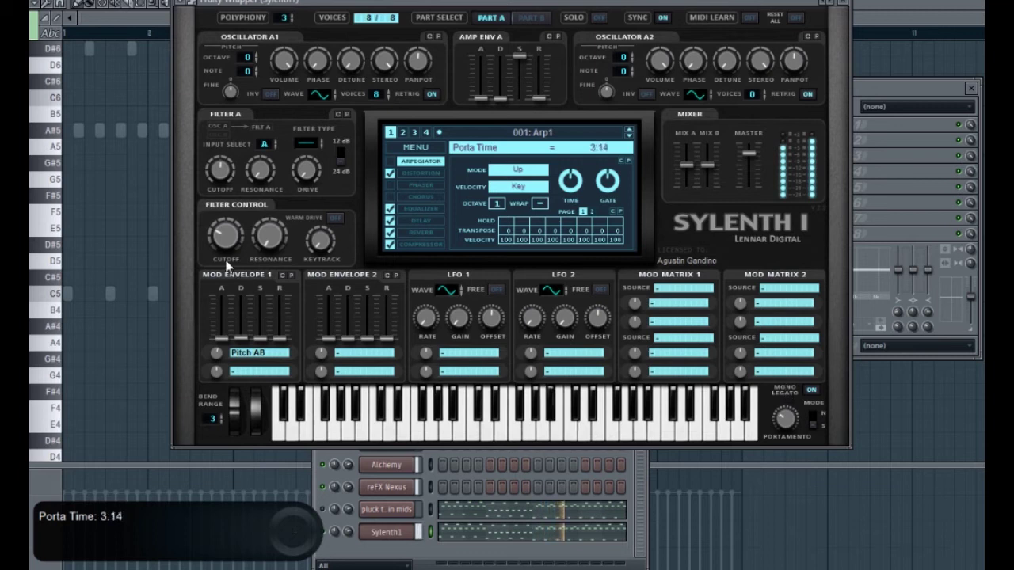
drag(228, 286, 219, 175)
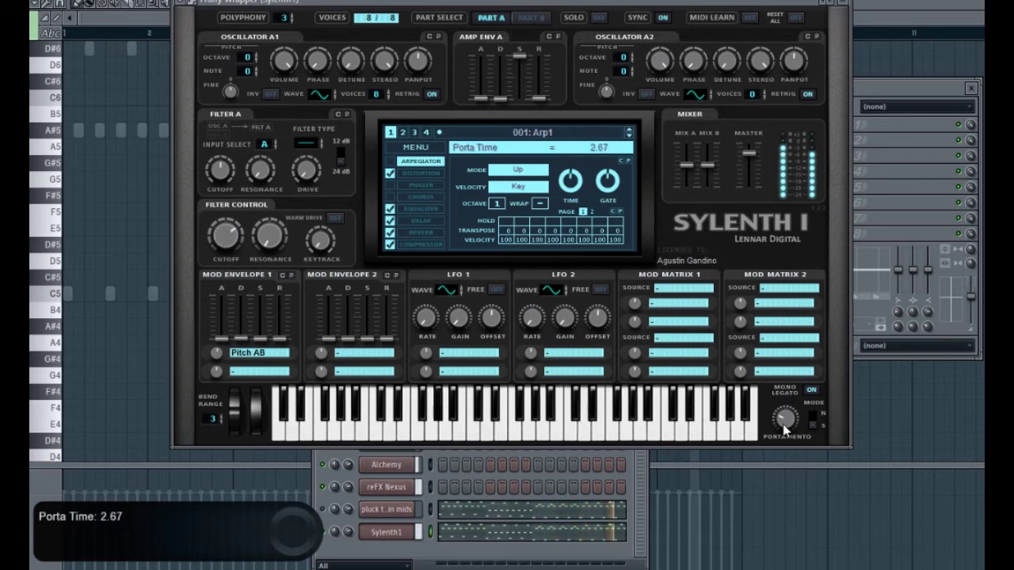
click(890, 88)
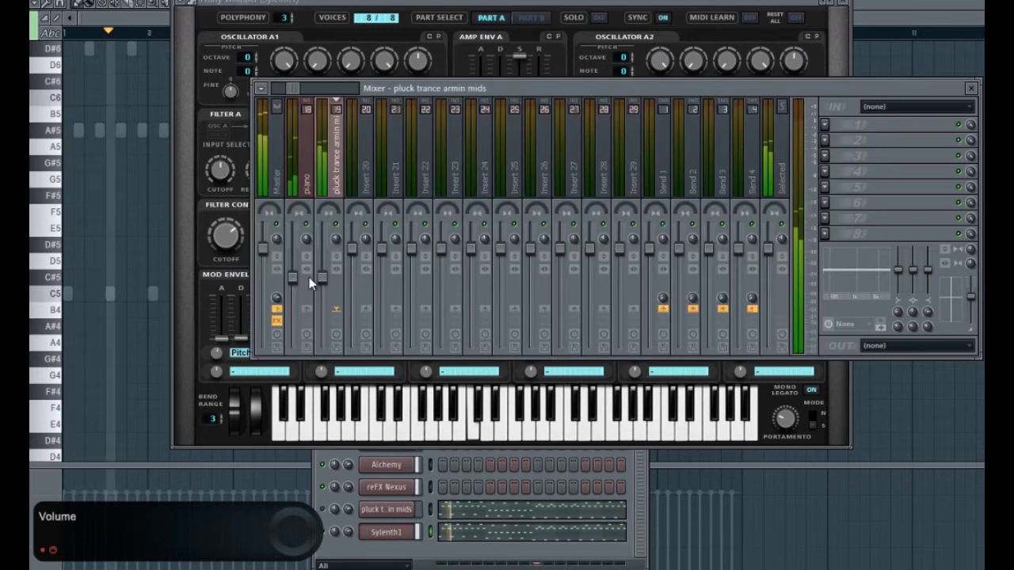
Delete the pluck trance channel from the step sequencer
right_click(394, 508)
click(440, 552)
click(640, 301)
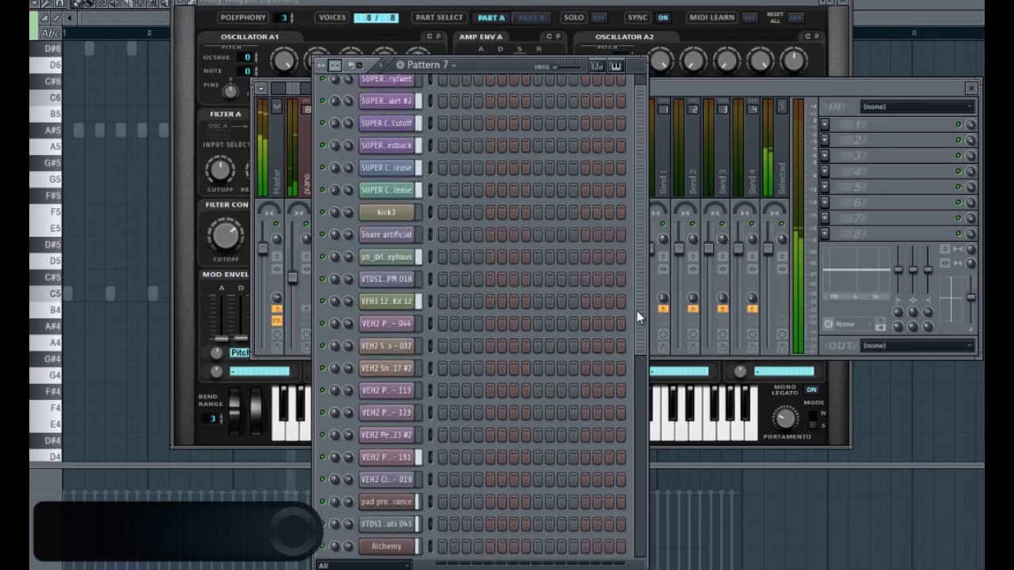
Clone the Sylenth1 channel and move the cloned synth's window clear of the step sequencer's last channels
right_click(408, 534)
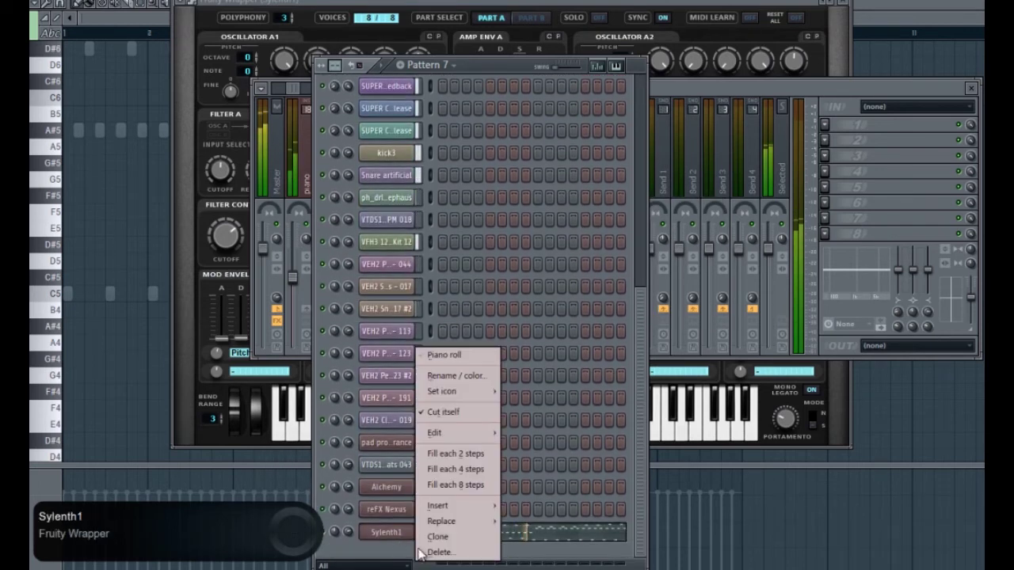
click(438, 536)
click(506, 65)
scroll(483, 432, down, 1)
drag(719, 350, 705, 119)
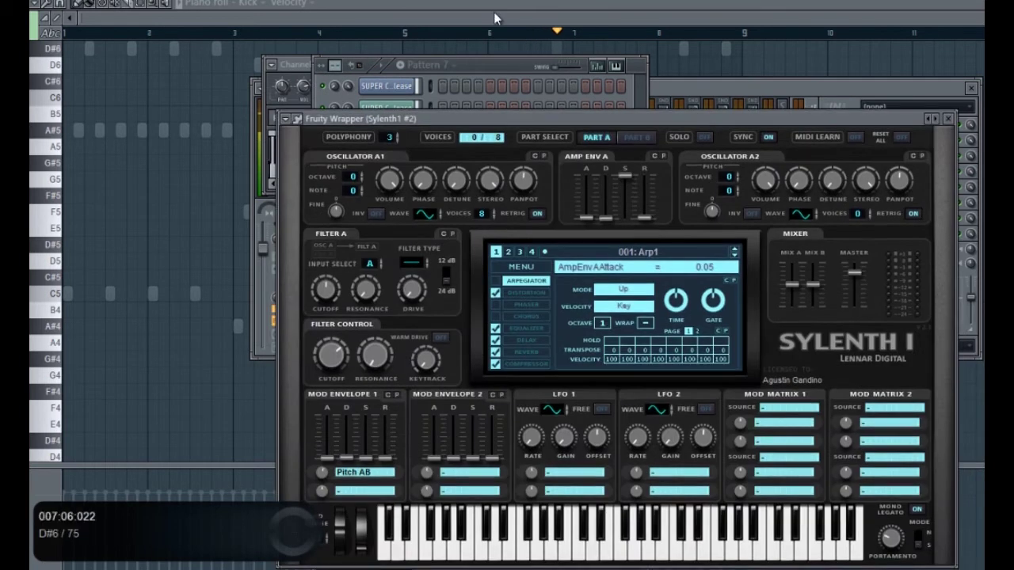
click(511, 1)
drag(552, 116, 525, 36)
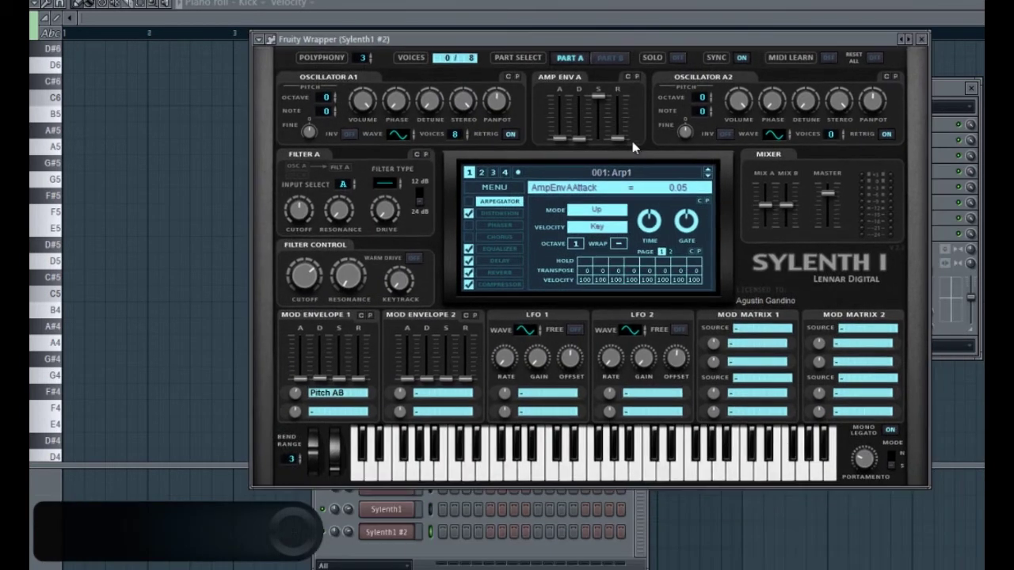
Audition the Arp2 and Bass2 presets in the cloned Sylenth1
click(639, 175)
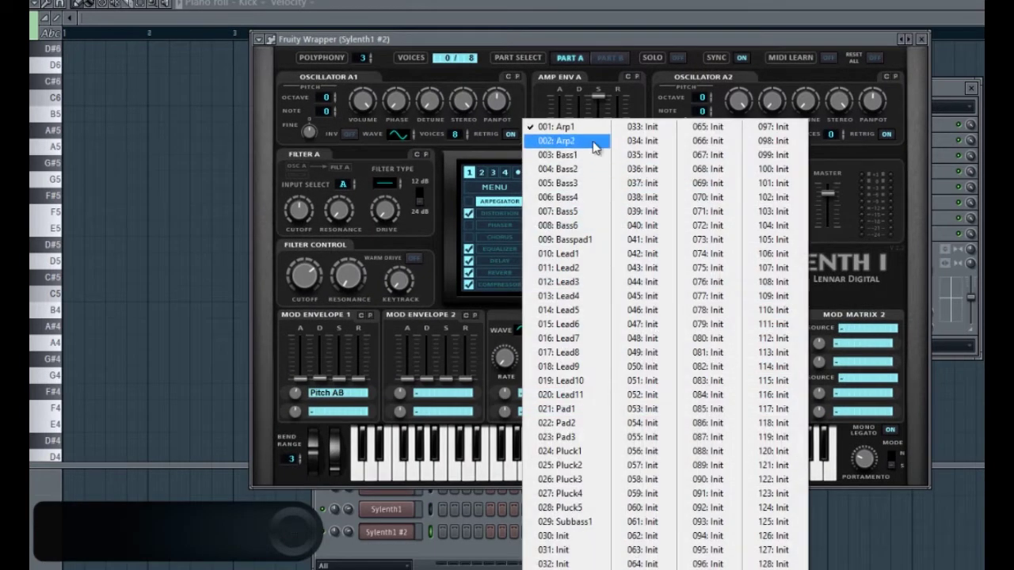
click(596, 141)
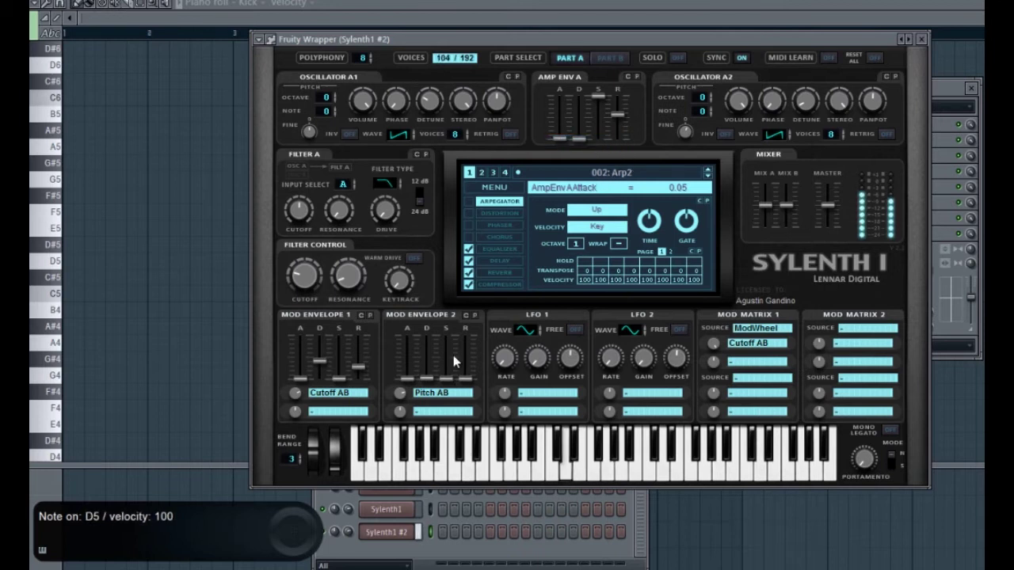
click(707, 177)
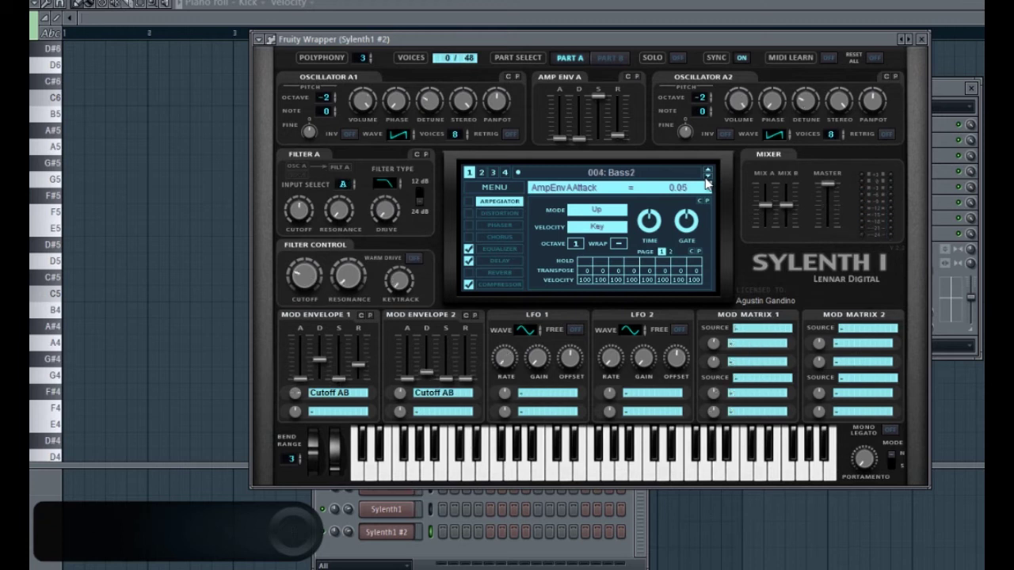
Link the Sylenth1 #2 channel to mixer track Insert 20
click(932, 101)
right_click(376, 169)
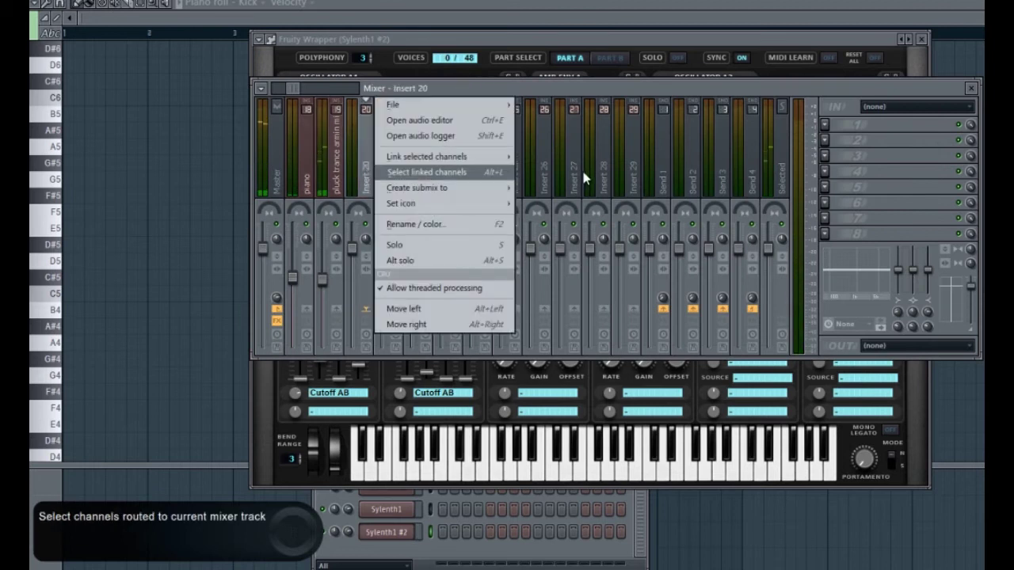
click(444, 157)
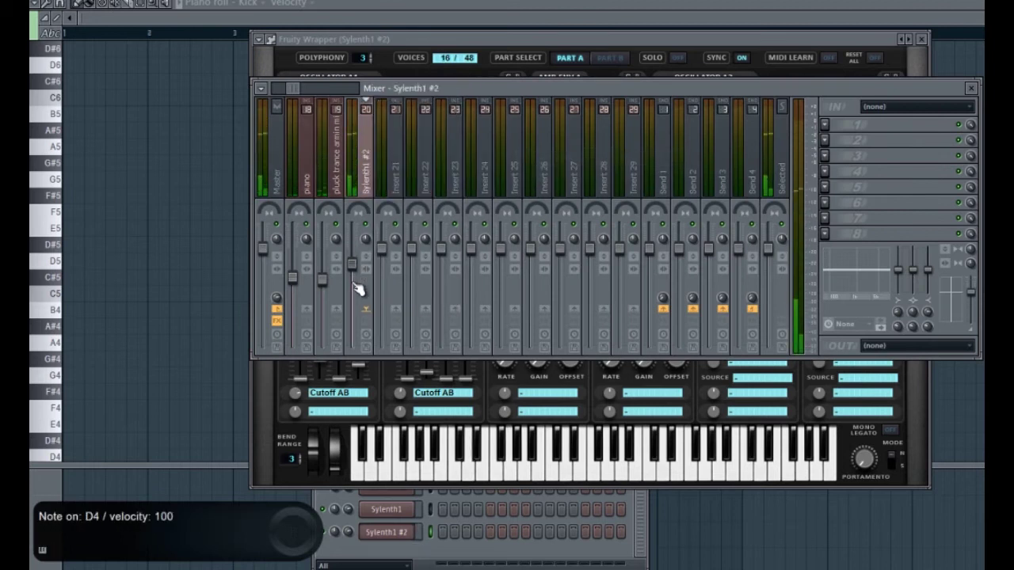
Open the IXL Spectrum Analyzer on the Master track to check the bass sound, and return to the cloned synth
click(276, 165)
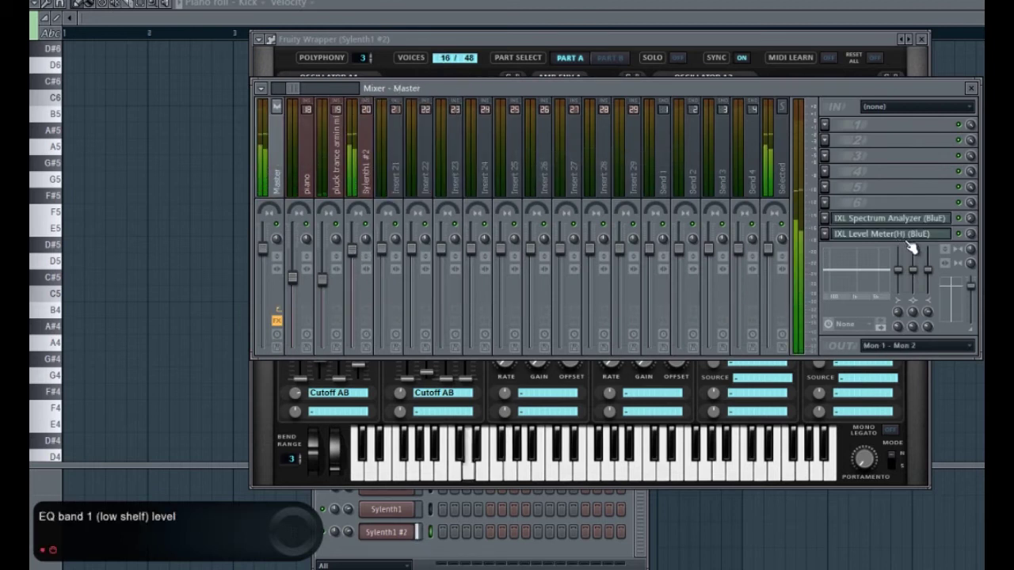
click(917, 222)
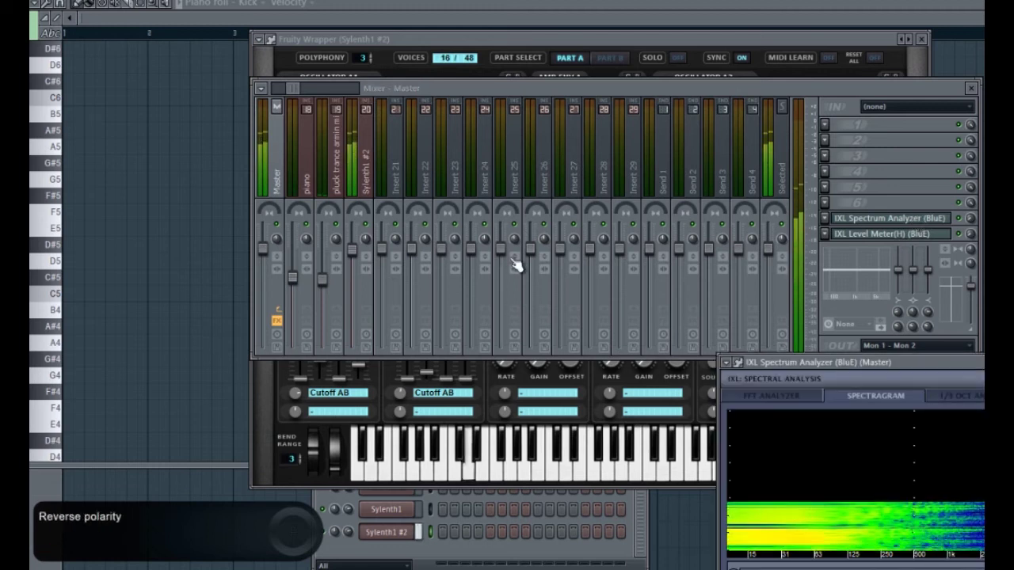
click(274, 409)
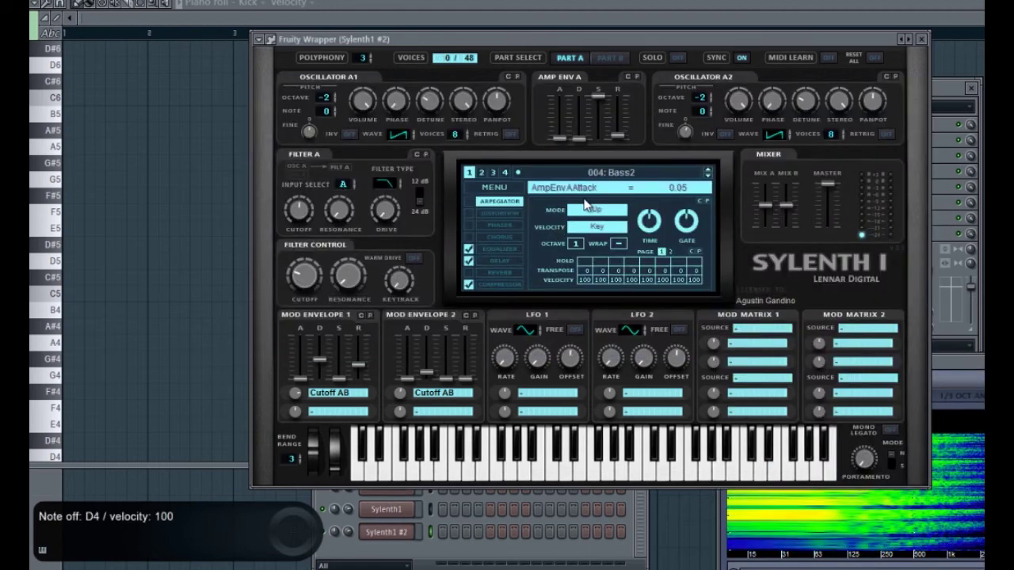
Load the 005: Bass3 preset in the cloned Sylenth1 and dismiss the preset saving dialog
click(708, 175)
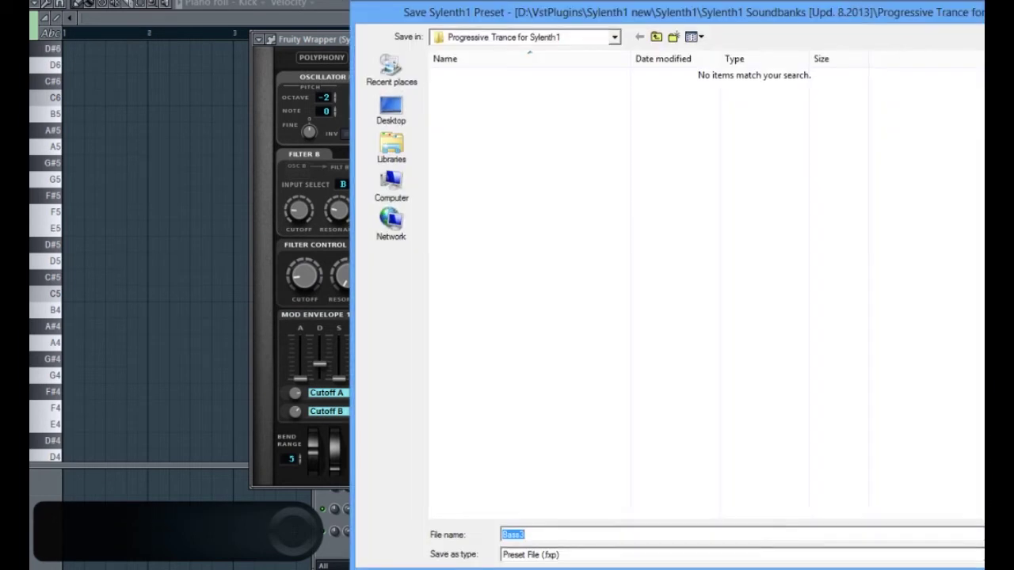
key(Escape)
click(48, 2)
click(61, 33)
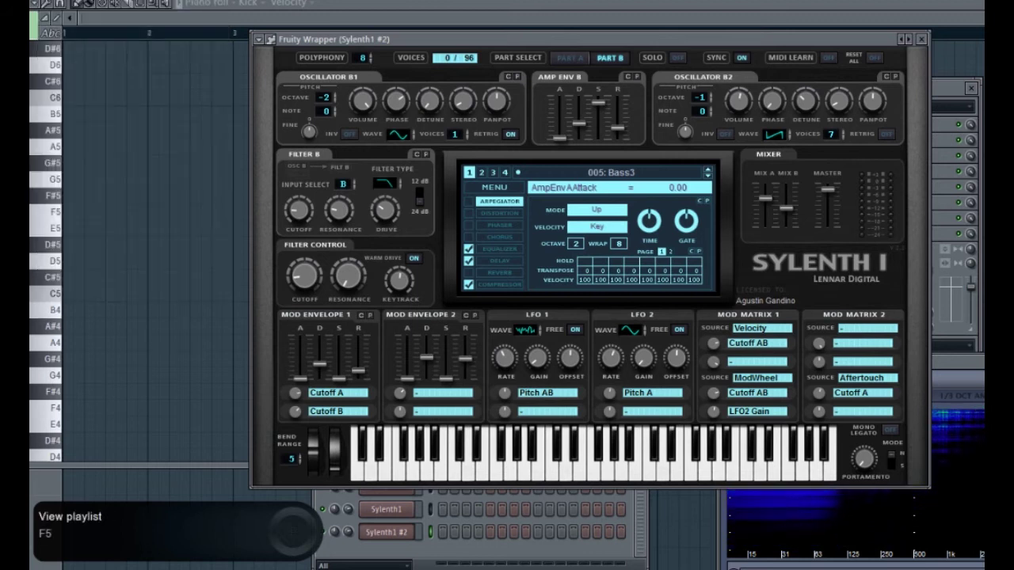
Open Pattern 1 from the SYNTH playlist track, view the lead channel's piano roll and start playback
key(F5)
scroll(164, 225, up, 3)
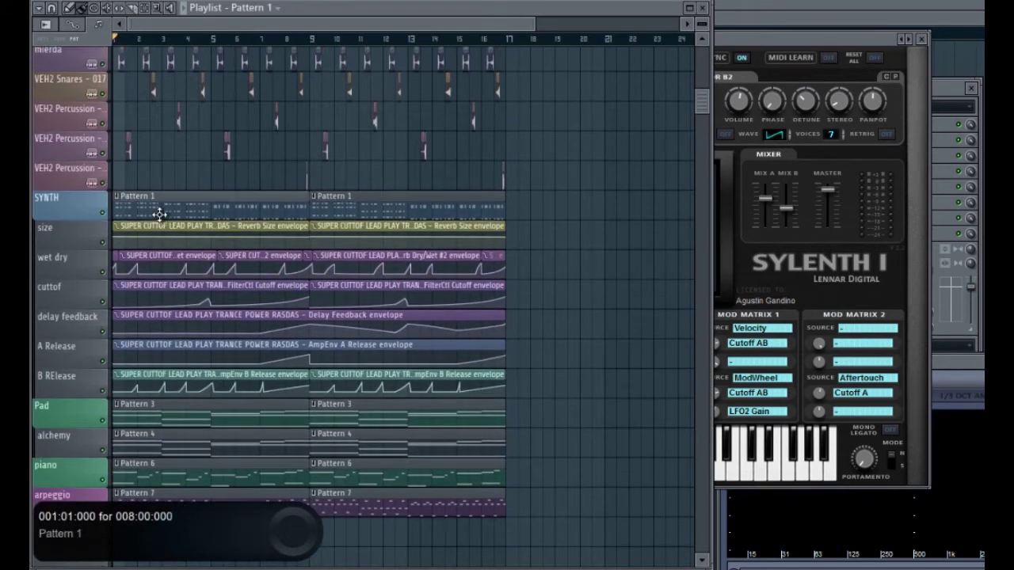
double_click(160, 214)
scroll(373, 282, down, 2)
drag(745, 337, 33, 432)
scroll(431, 2, down, 5)
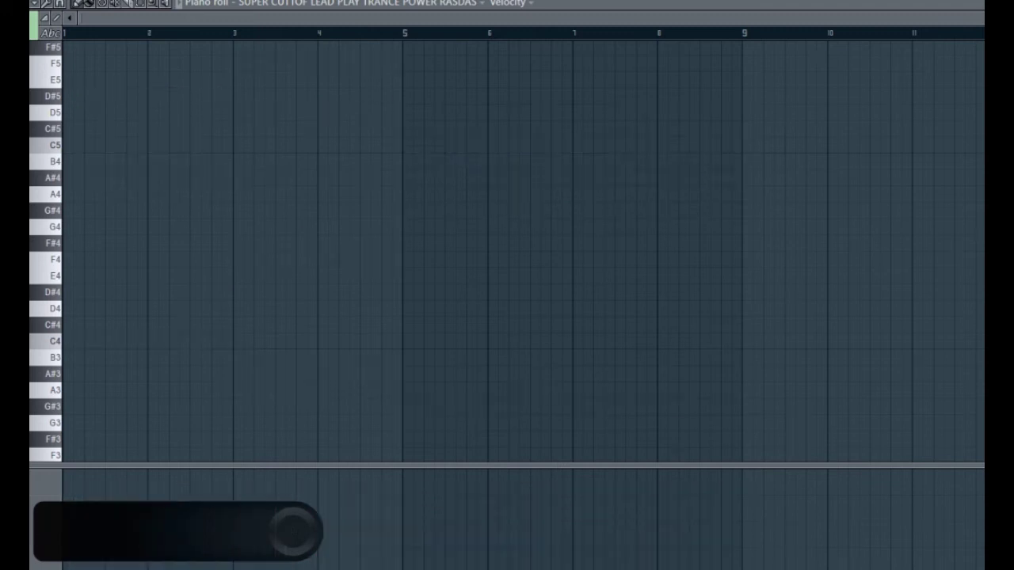
key(space)
scroll(431, 2, up, 2)
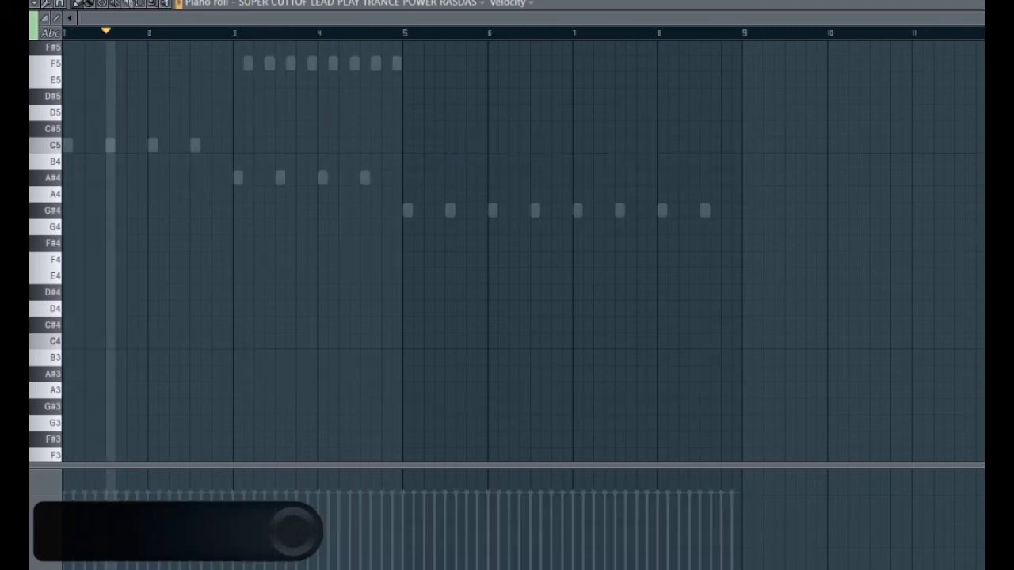
Rename the Sylenth1 #2 channel to bass and the Sylenth1 channel to arp in the step sequencer
key(F6)
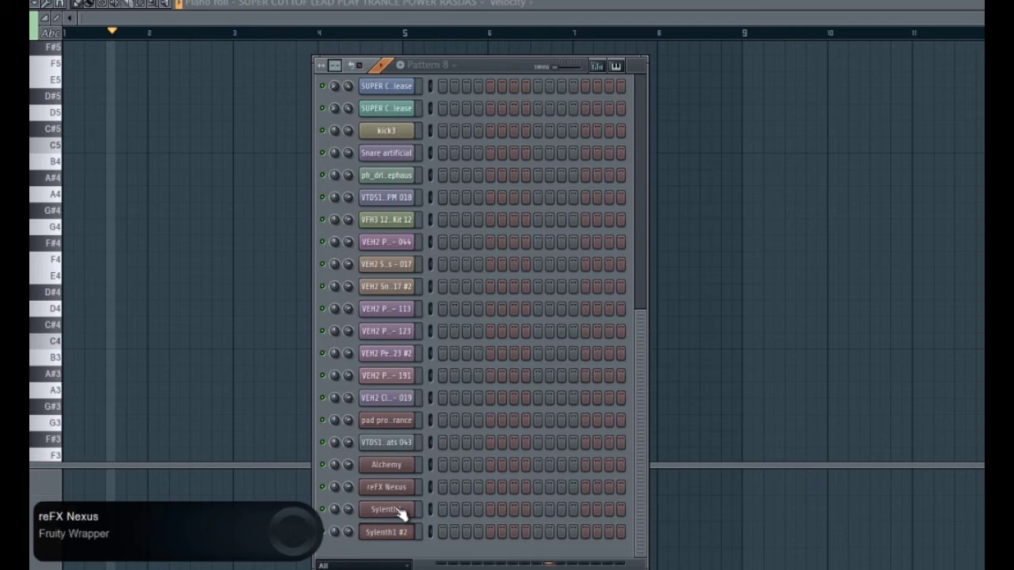
key(F2)
text(bass)
key(Return)
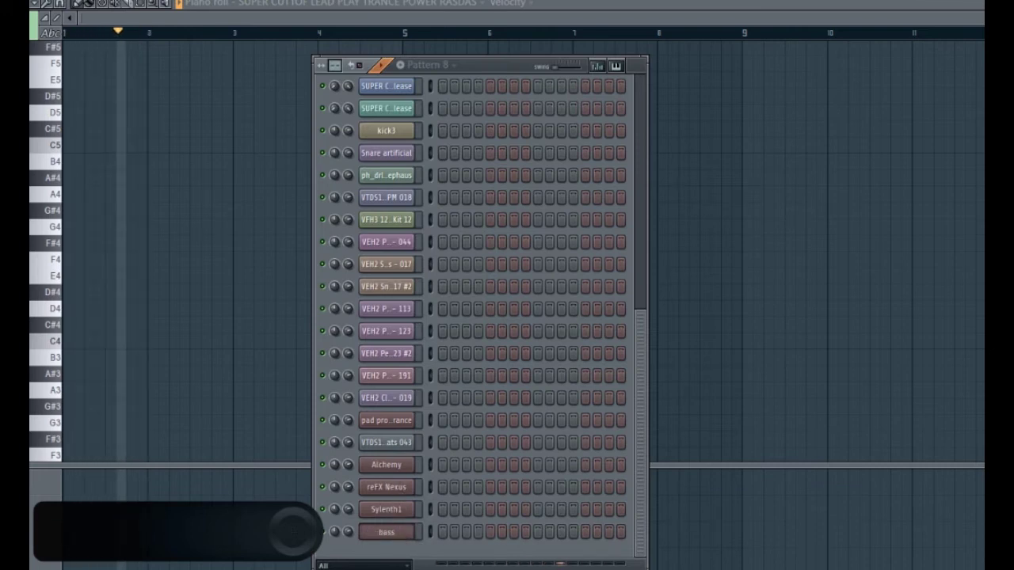
click(387, 509)
key(F2)
text(arp)
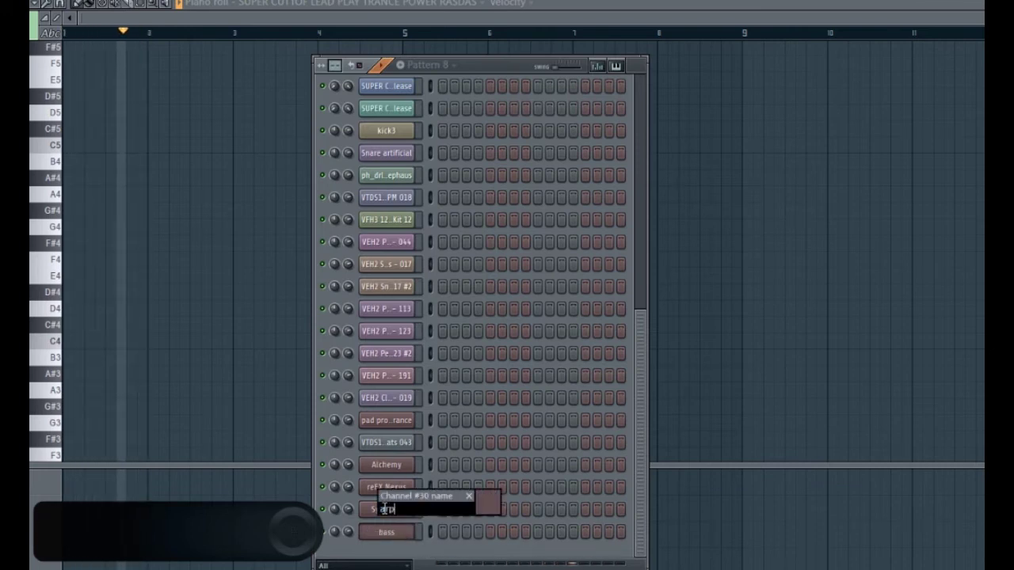
key(Return)
Rename the reFX Nexus channel to piano and the pad progressive trance channel to pad sylenth
click(402, 487)
key(F2)
text(piano)
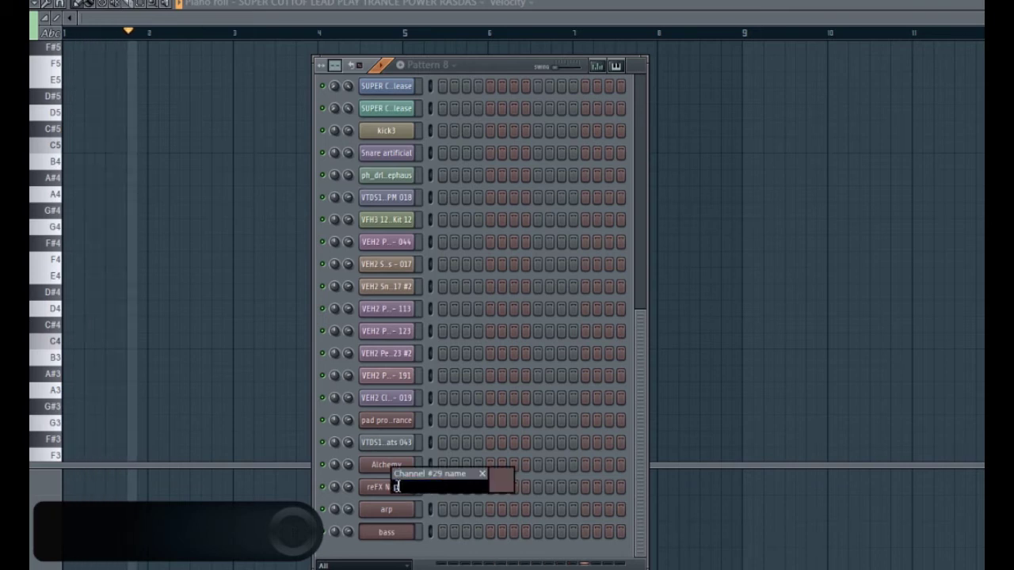
key(Return)
click(389, 421)
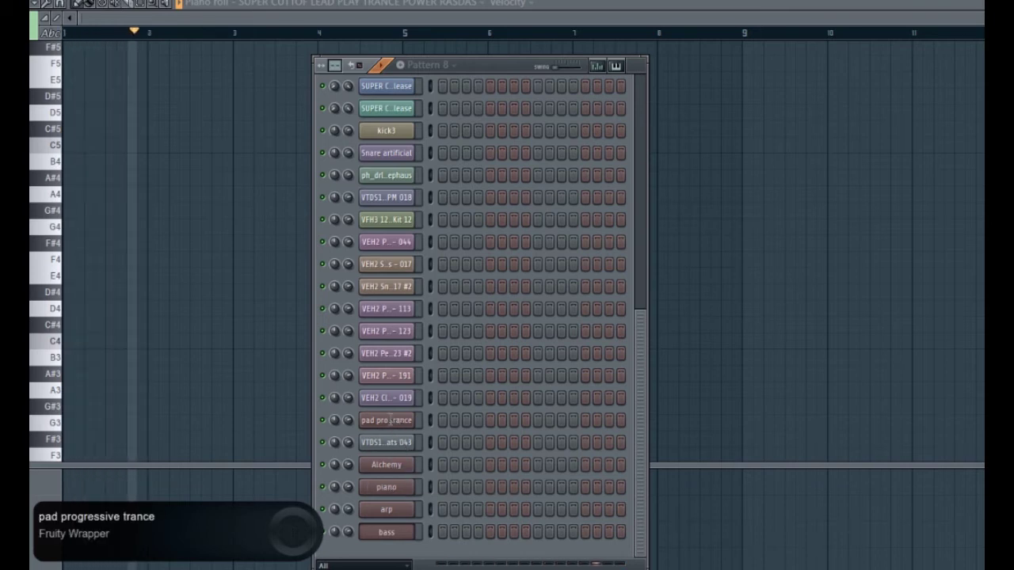
key(F2)
text(pad)
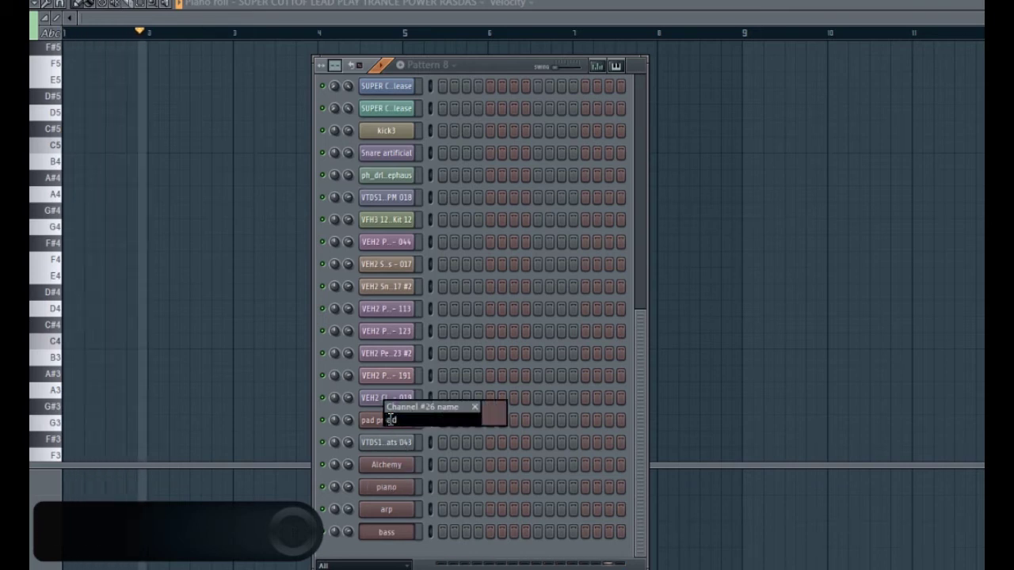
text( sylenth)
key(Return)
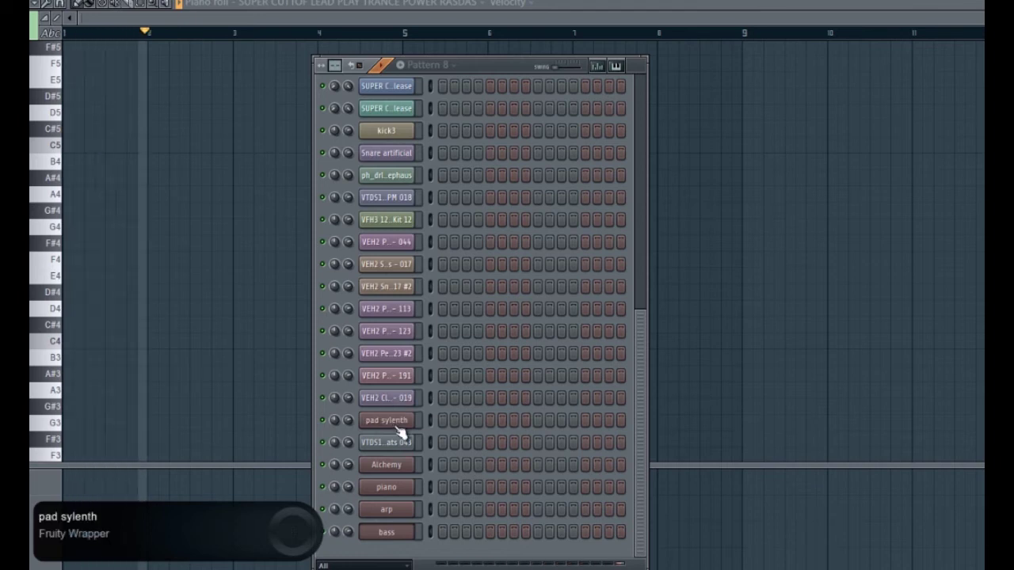
Open the bass channel's piano roll, deselect its notes and restart playback
right_click(402, 535)
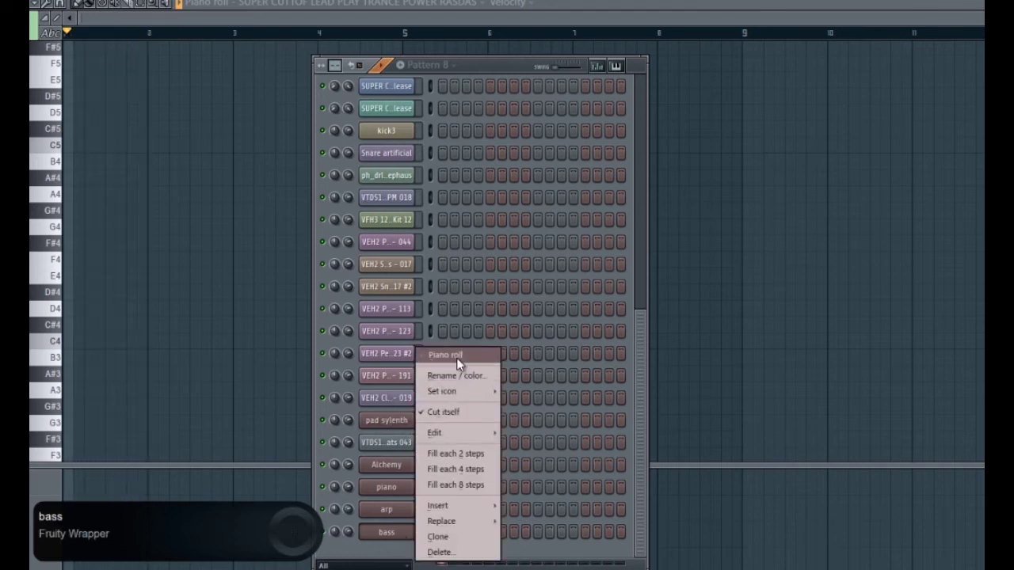
click(456, 357)
scroll(415, 345, down, 3)
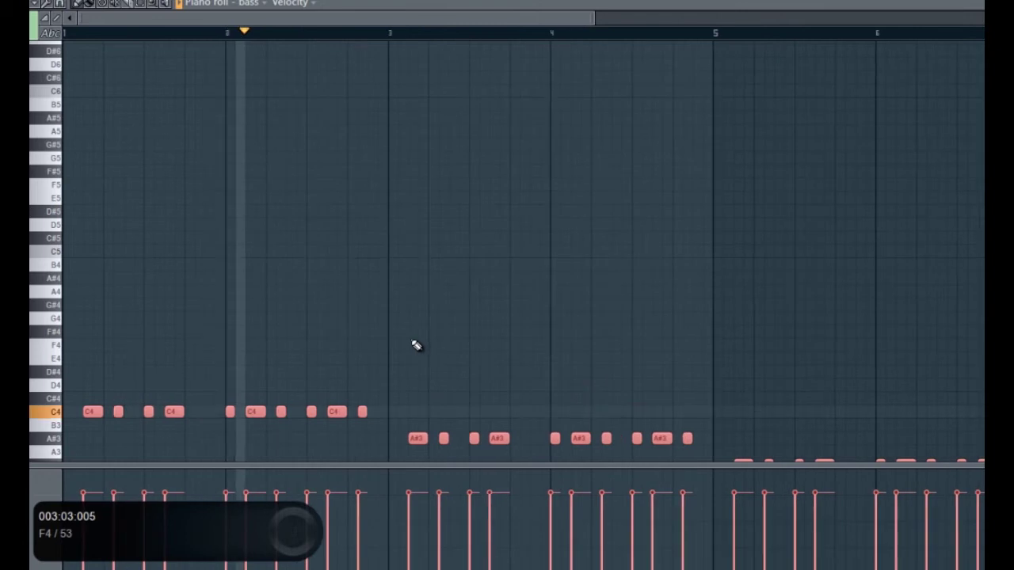
scroll(416, 344, down, 2)
scroll(418, 345, down, 4)
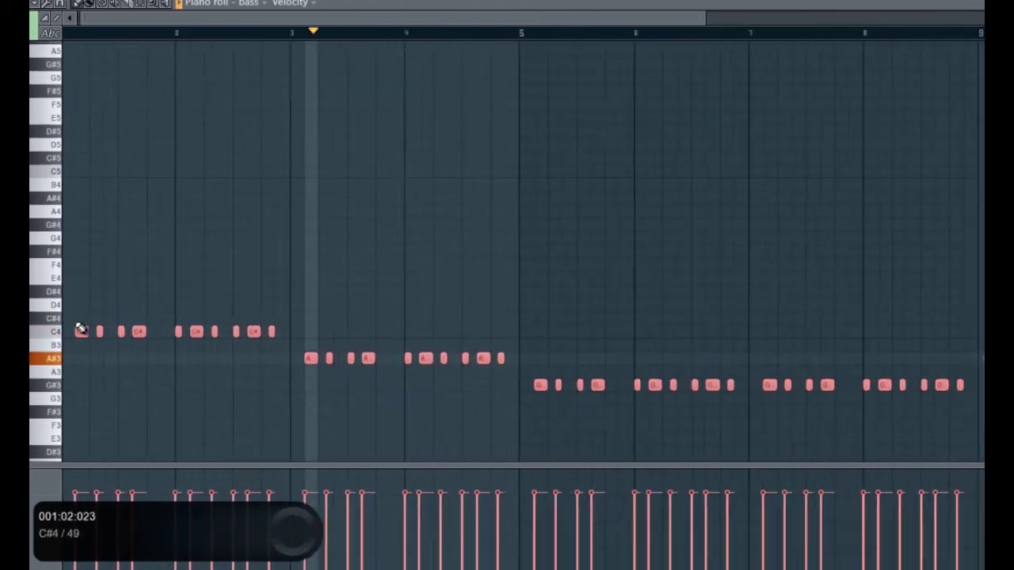
scroll(238, 331, up, 1)
scroll(385, 282, down, 1)
ctrl+click(385, 282)
scroll(306, 236, up, 2)
key(space)
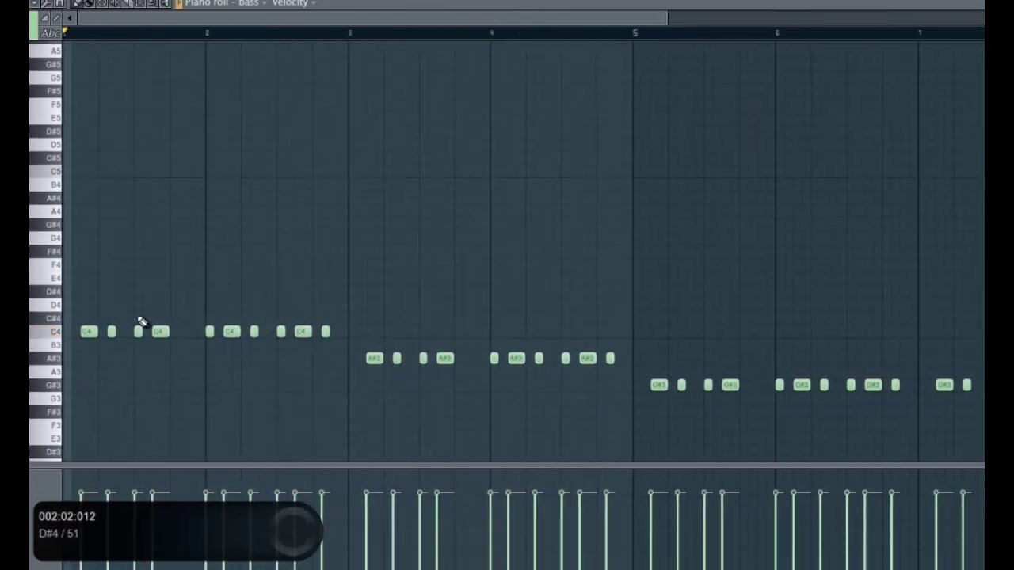
key(space)
Add a C4 note at 1:15, just before bar 2, shorten it to one step and play the bass line
scroll(266, 332, up, 3)
scroll(269, 341, up, 1)
click(292, 331)
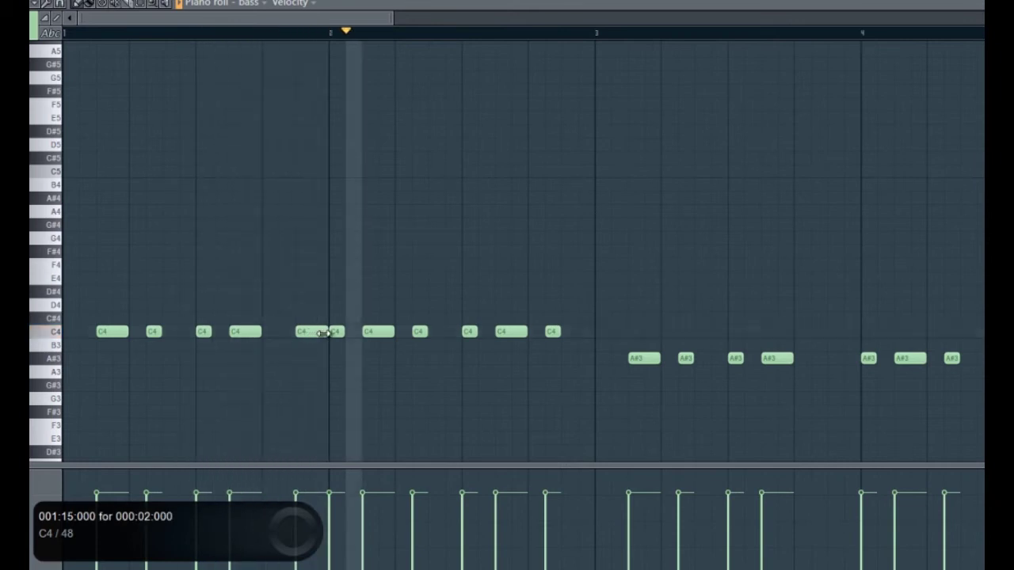
drag(324, 333, 315, 331)
key(space)
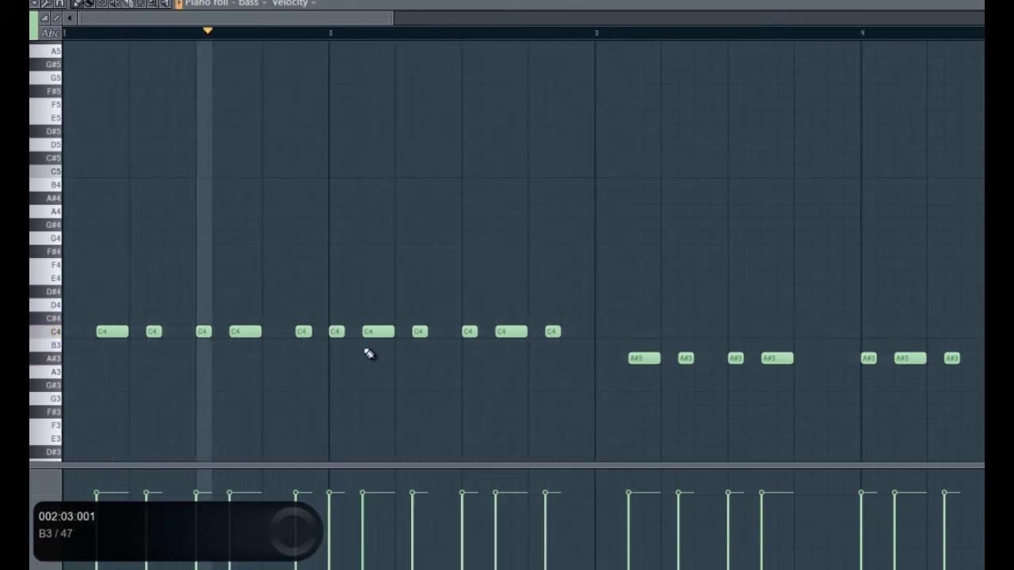
Add a short A#3 note at the end of bar 3 and a short G#3 note at the end of bar 5
scroll(459, 372, down, 2)
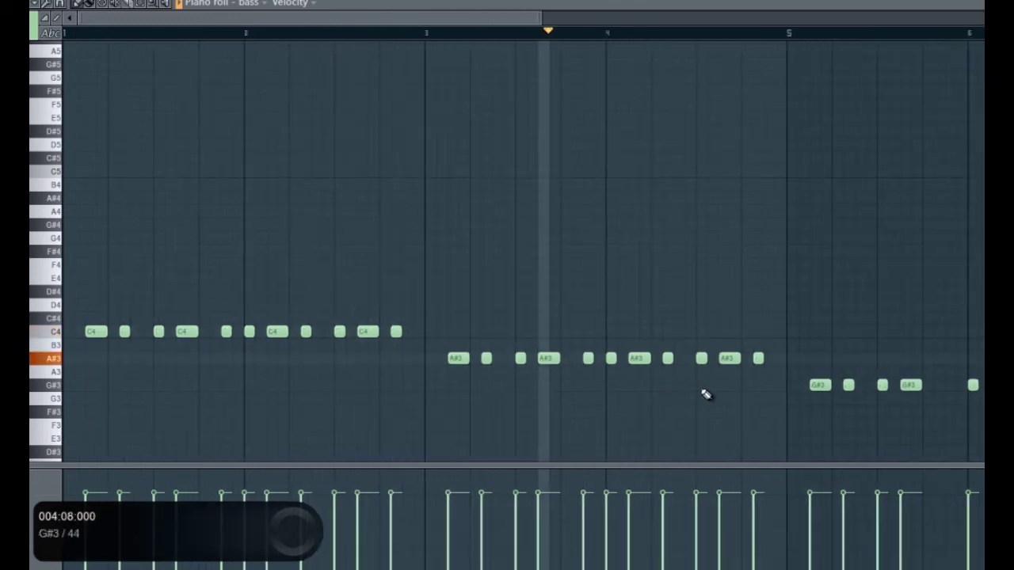
scroll(705, 389, down, 2)
scroll(651, 388, down, 2)
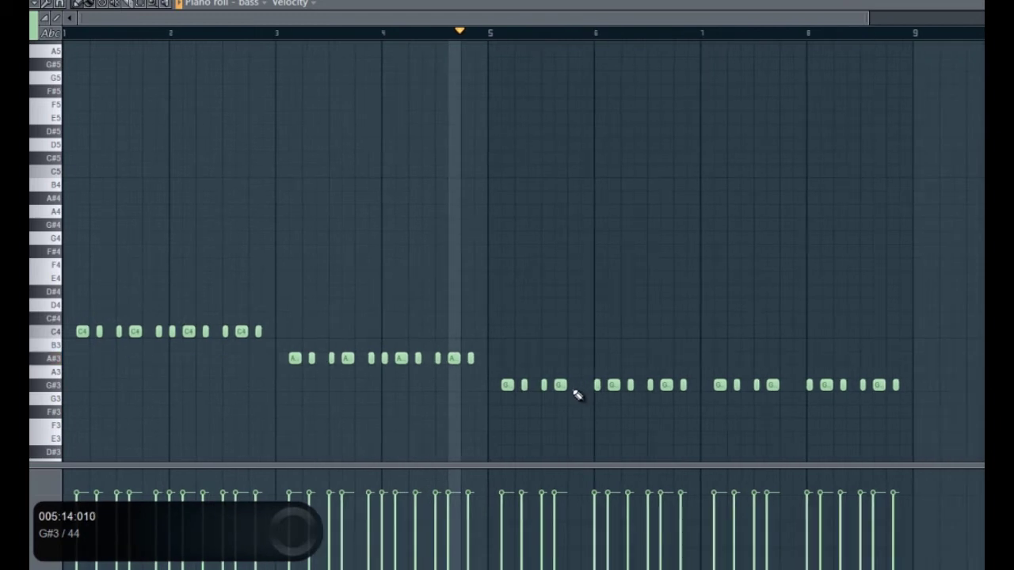
scroll(576, 391, up, 2)
click(590, 388)
Add a short G#3 note at the end of bar 7, just before bar 8
scroll(584, 396, down, 2)
scroll(723, 400, up, 2)
scroll(684, 399, up, 1)
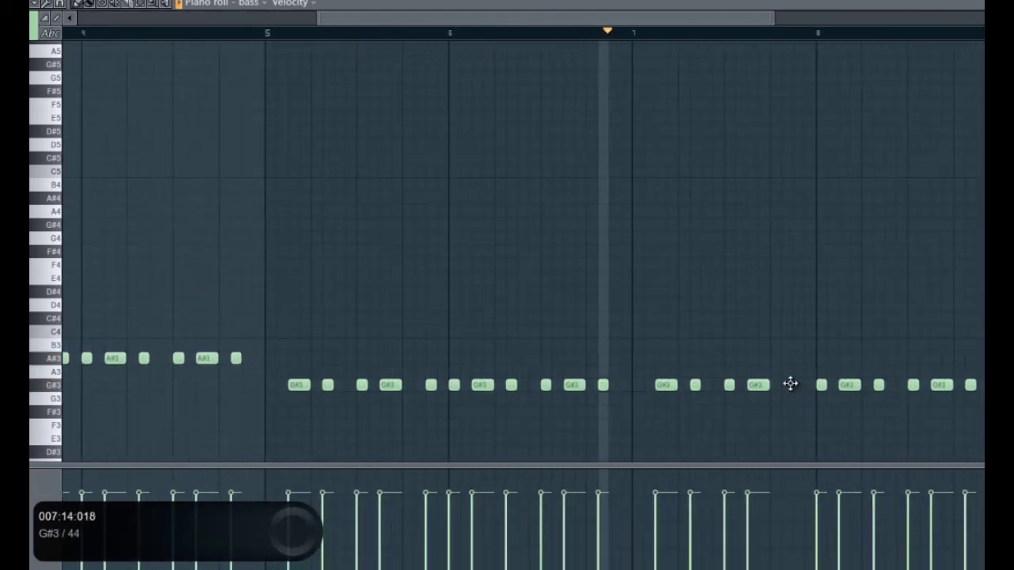
scroll(681, 407, down, 2)
drag(774, 367, 670, 405)
ctrl+click(763, 290)
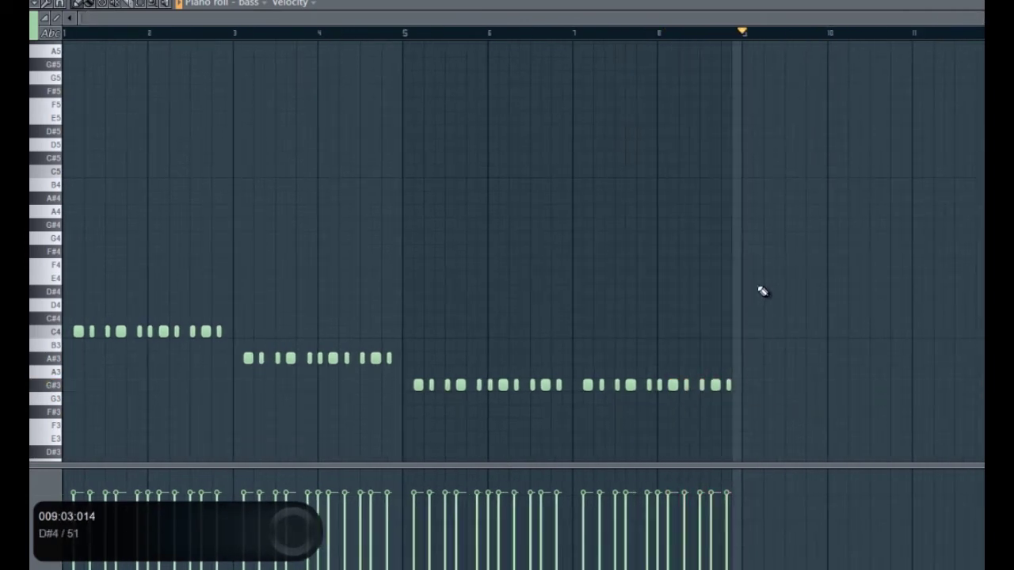
Name the empty playlist track below arpeggio bass, coloured blue, and place Pattern 8 on it from bar 1
click(760, 1)
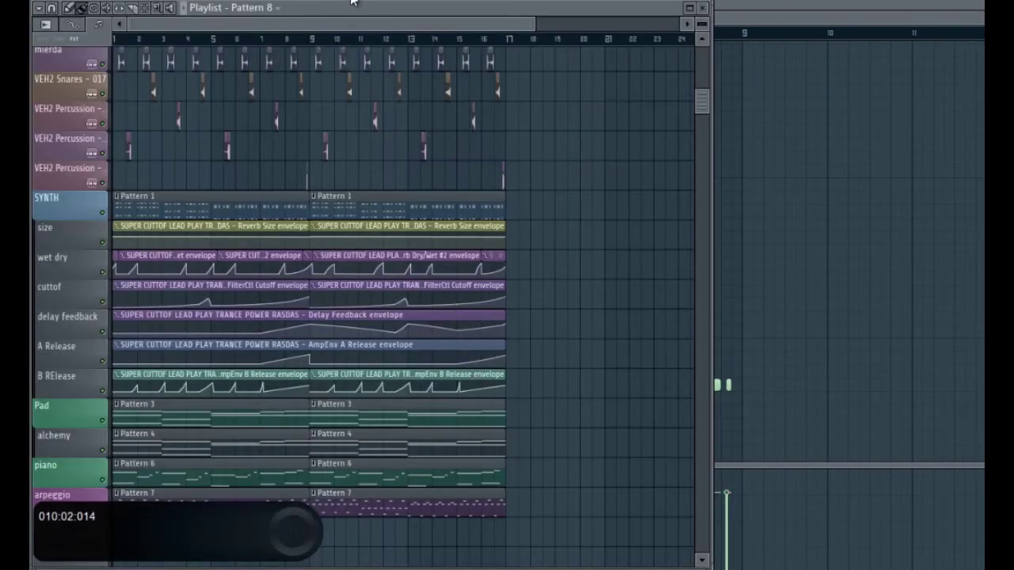
scroll(294, 344, down, 5)
text(bass)
key(Return)
middle_click(81, 384)
click(202, 370)
click(267, 365)
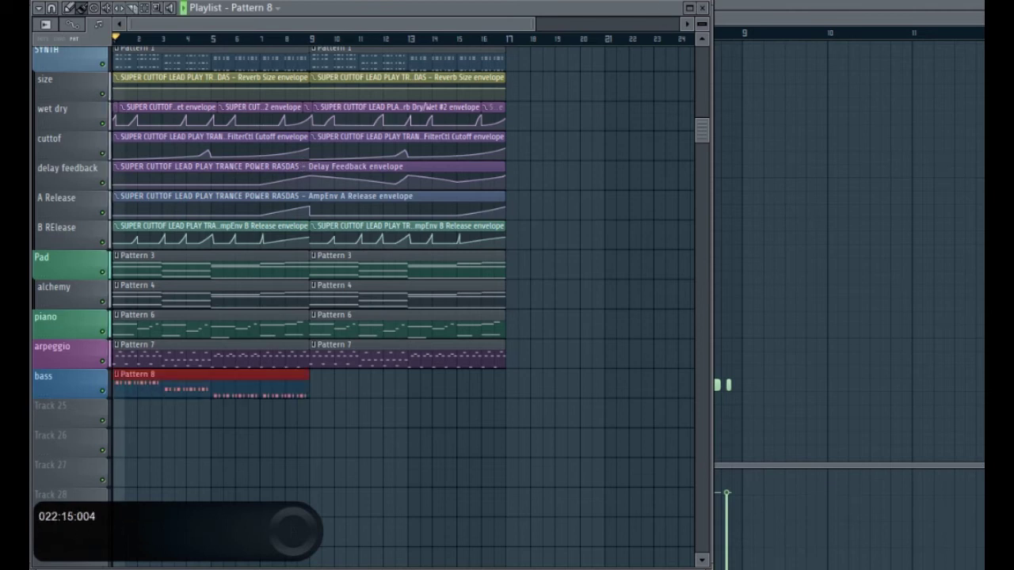
Lower the bass mixer track's volume to about 77% (-5.4 dB) and return to the Pattern 8 clip in the playlist
key(F9)
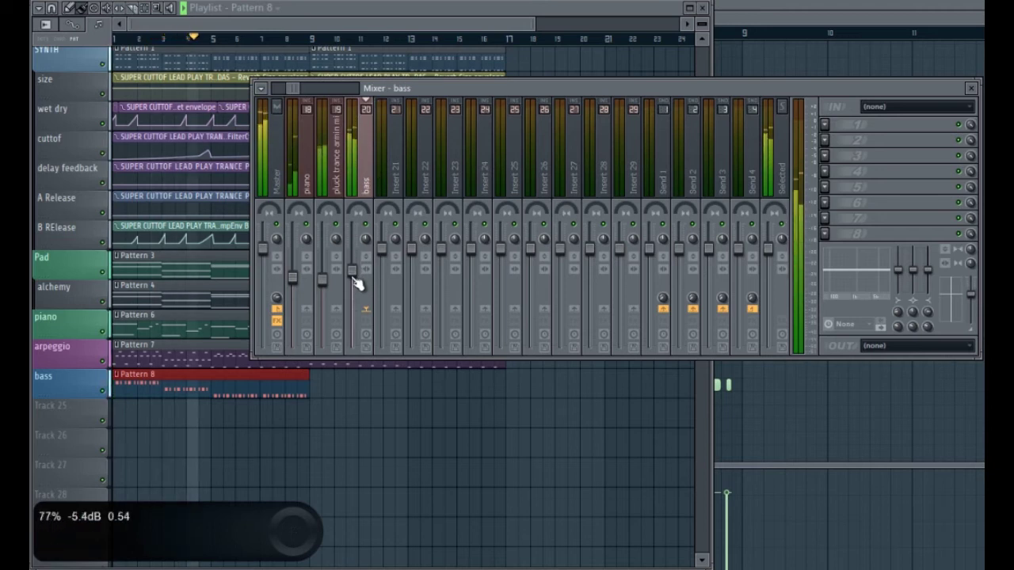
drag(304, 95, 290, 94)
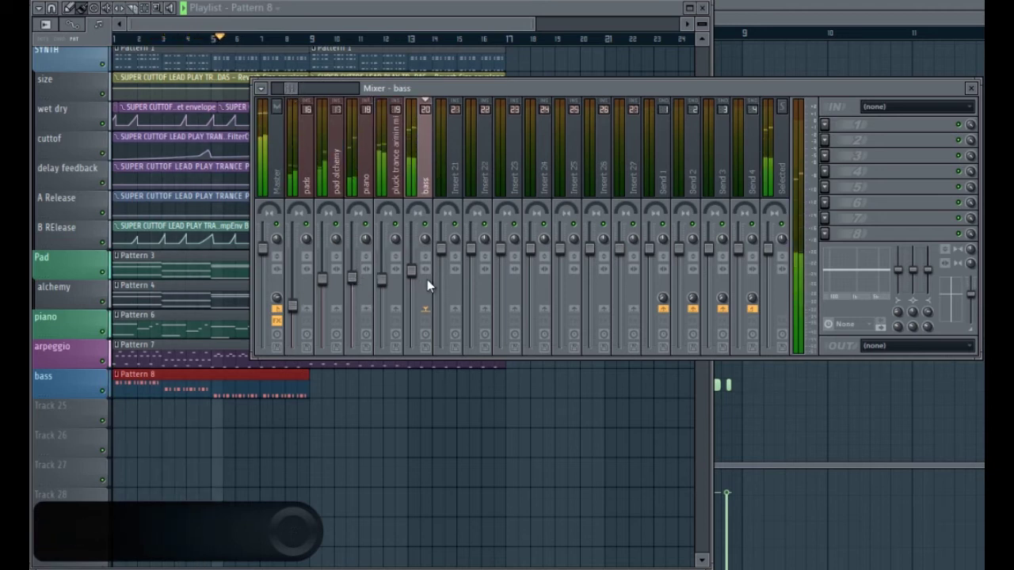
click(290, 379)
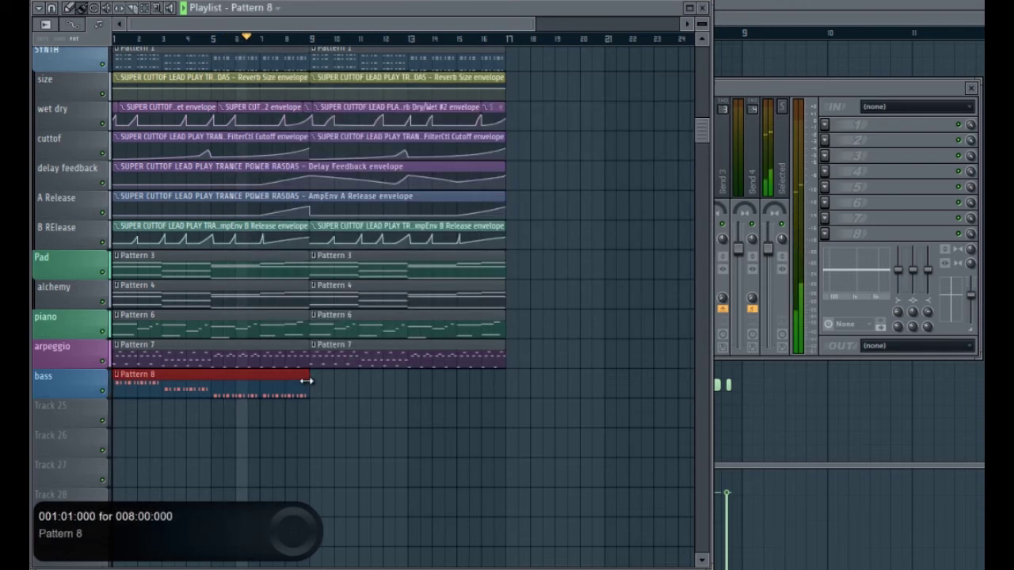
Open the bass pattern's notes, move the whole line up one octave so it starts on C5, and play it
double_click(255, 392)
drag(795, 313, 412, 432)
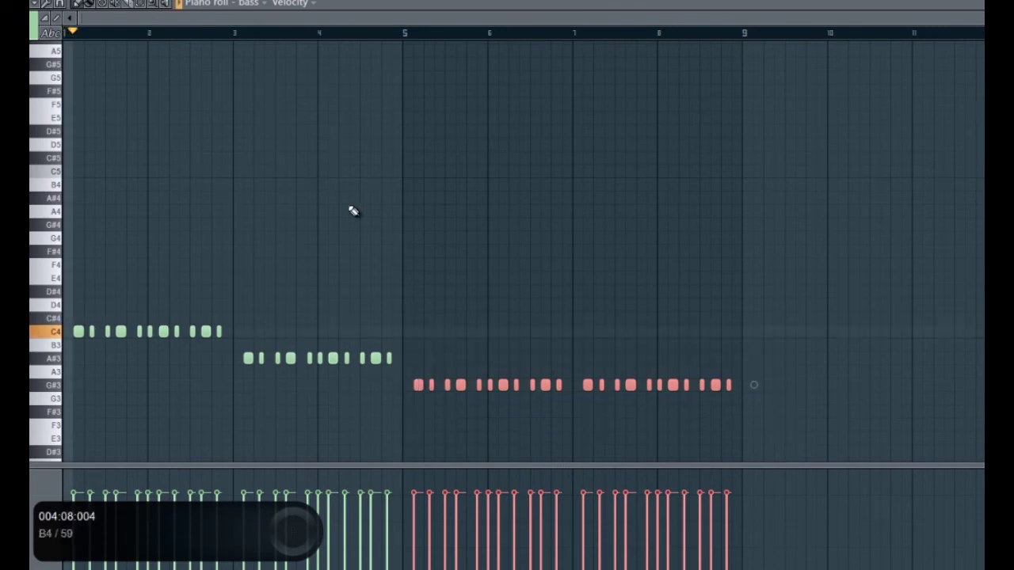
key(space)
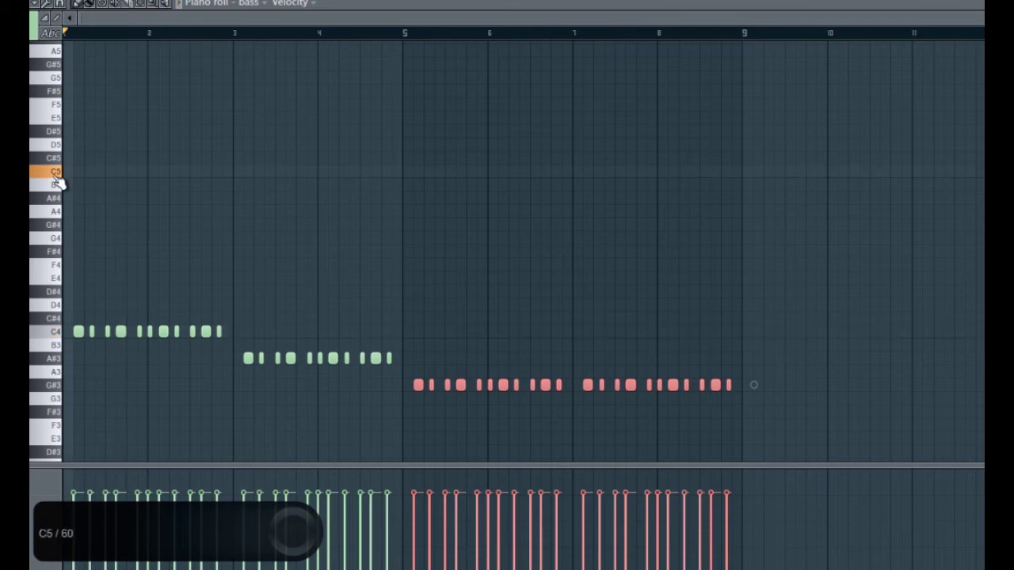
drag(816, 257, 78, 171)
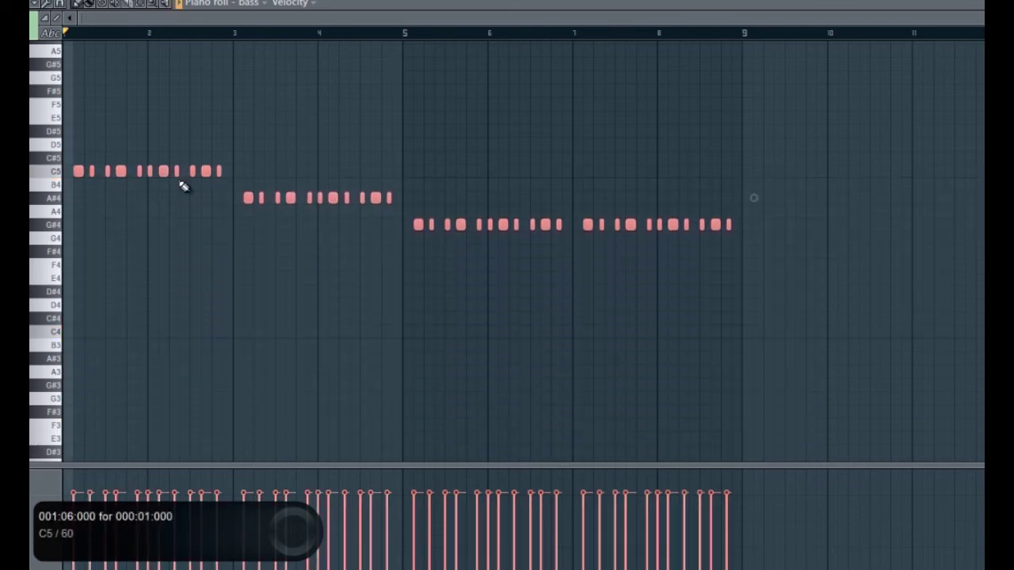
key(ctrl+d)
key(space)
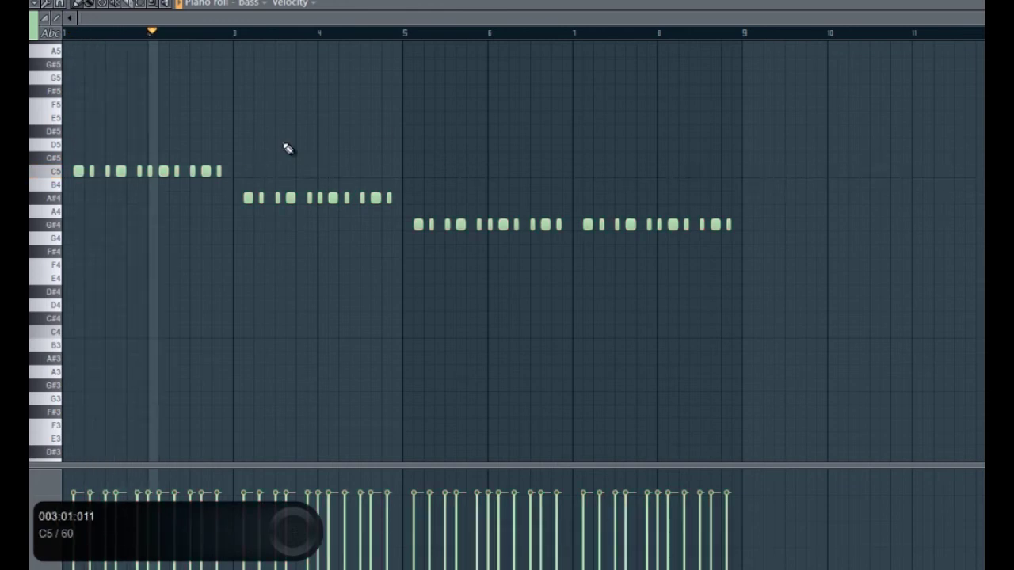
Play back the bass line and examine its frequency range with the IXL Spectrum Analyzer on the Master track
drag(414, 140, 71, 214)
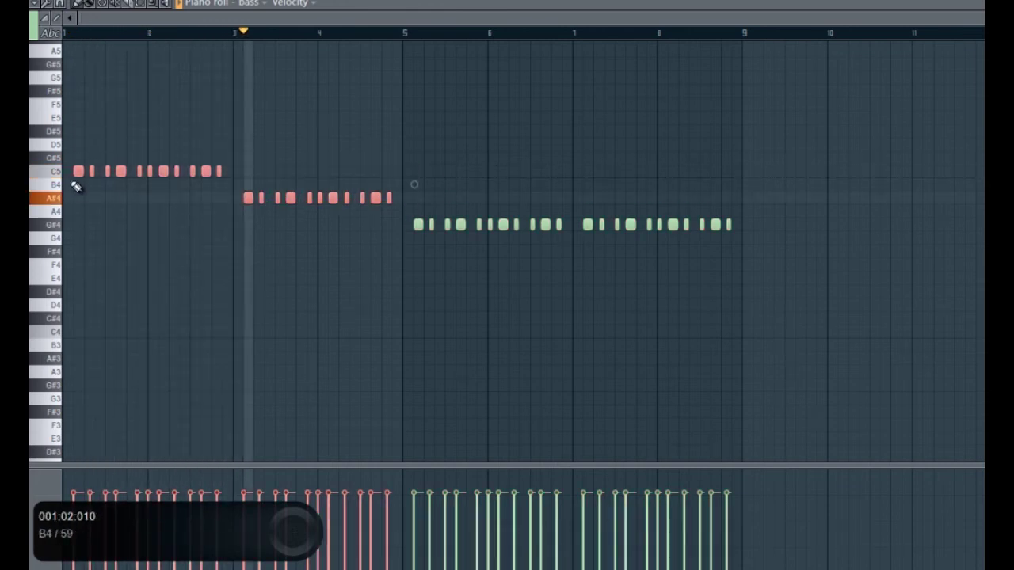
key(space)
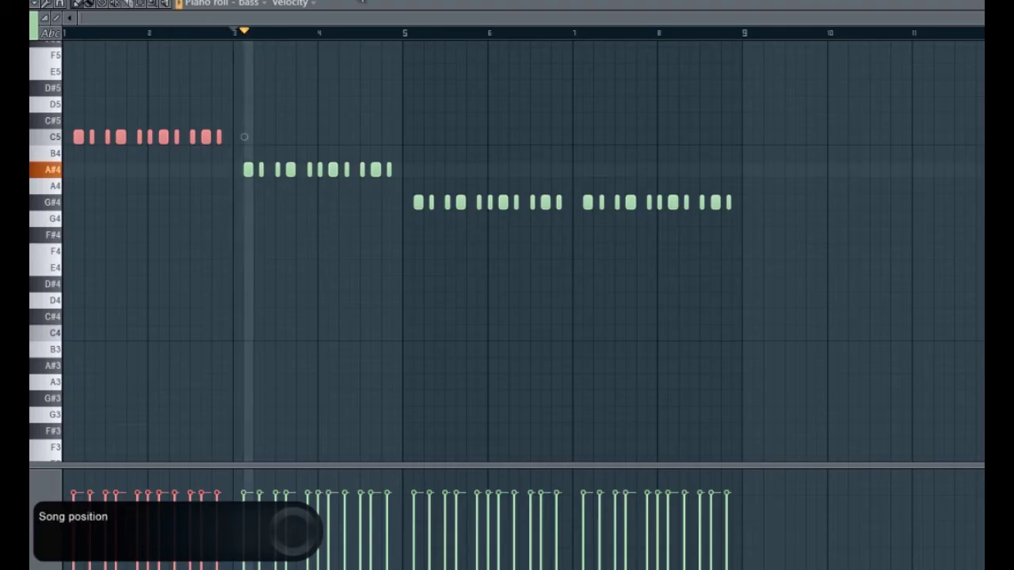
key(space)
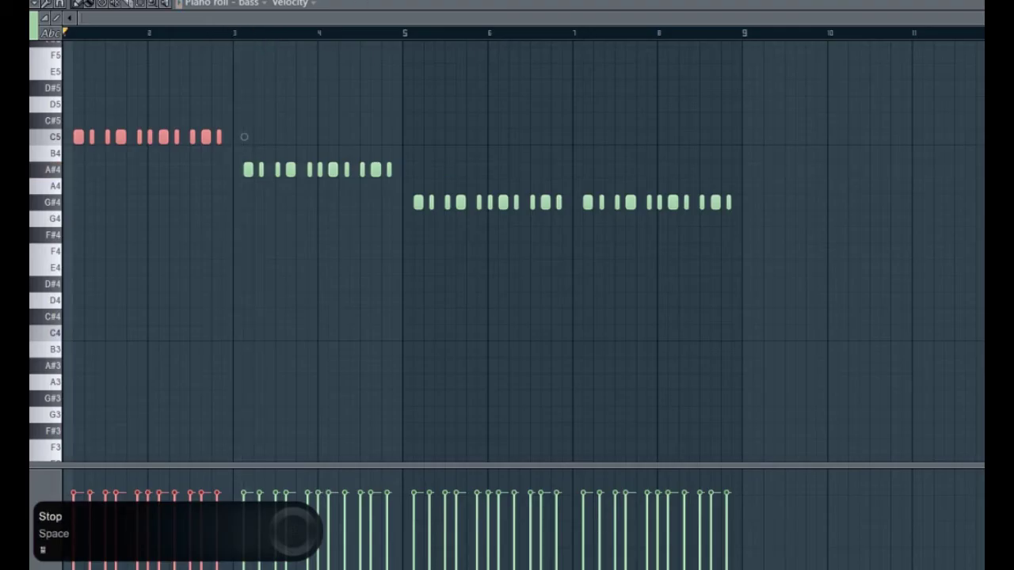
scroll(323, 286, up, 2)
scroll(324, 285, down, 1)
key(ctrl+s)
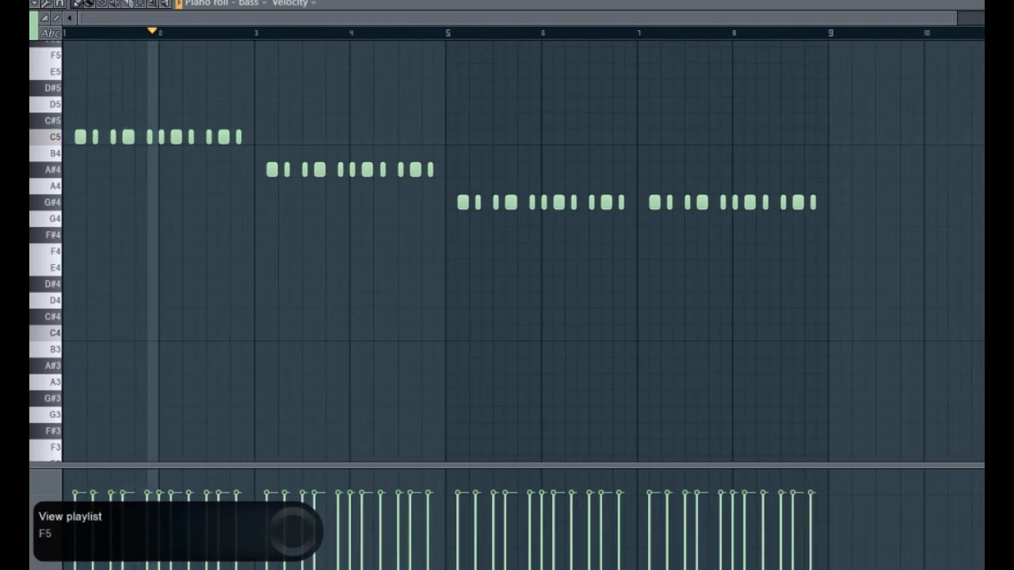
key(F9)
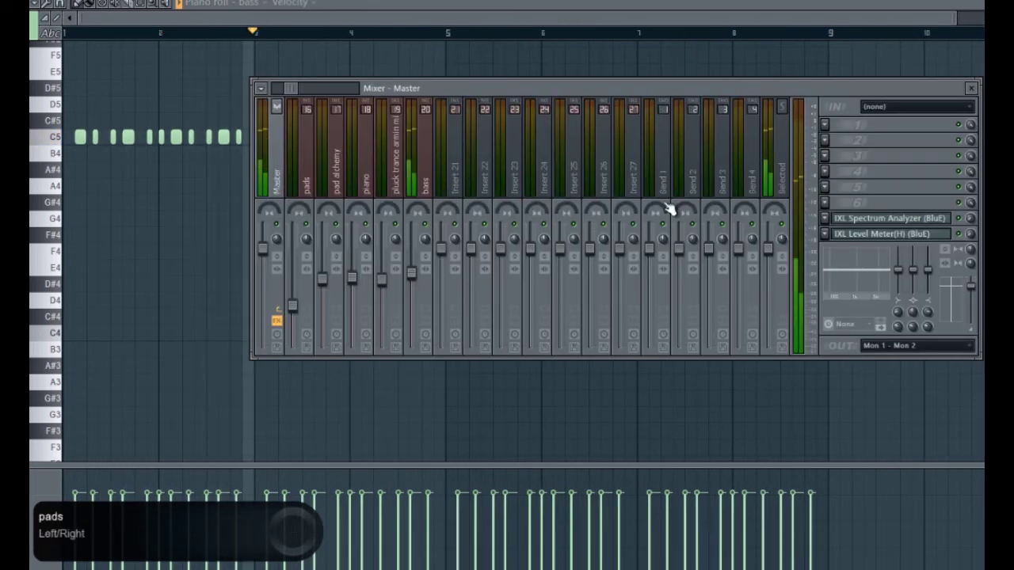
click(881, 220)
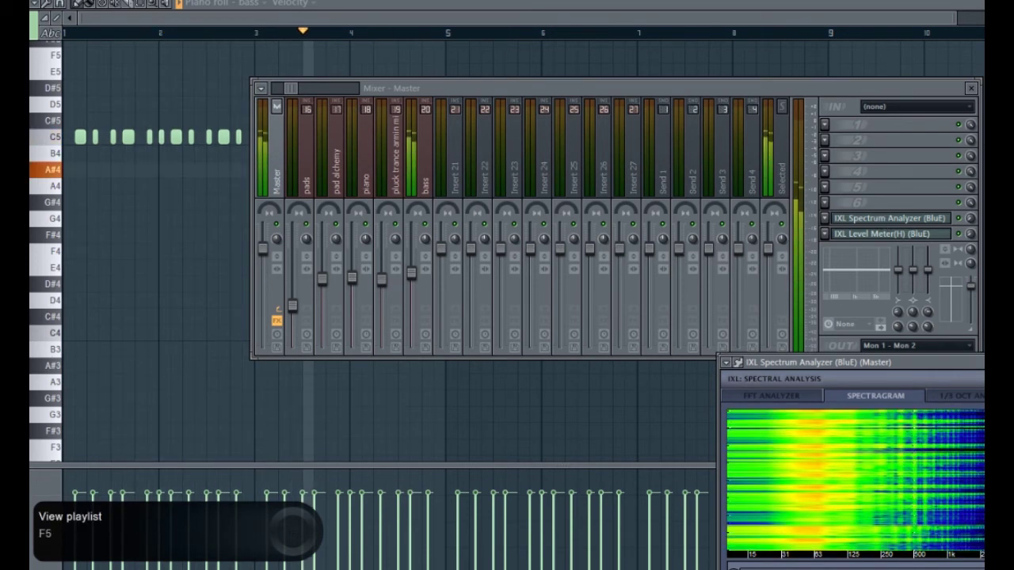
Place a second Pattern 8 clip on the bass playlist track from bar 9 and select the bass track in the mixer
key(F5)
scroll(111, 385, up, 4)
scroll(356, 382, down, 2)
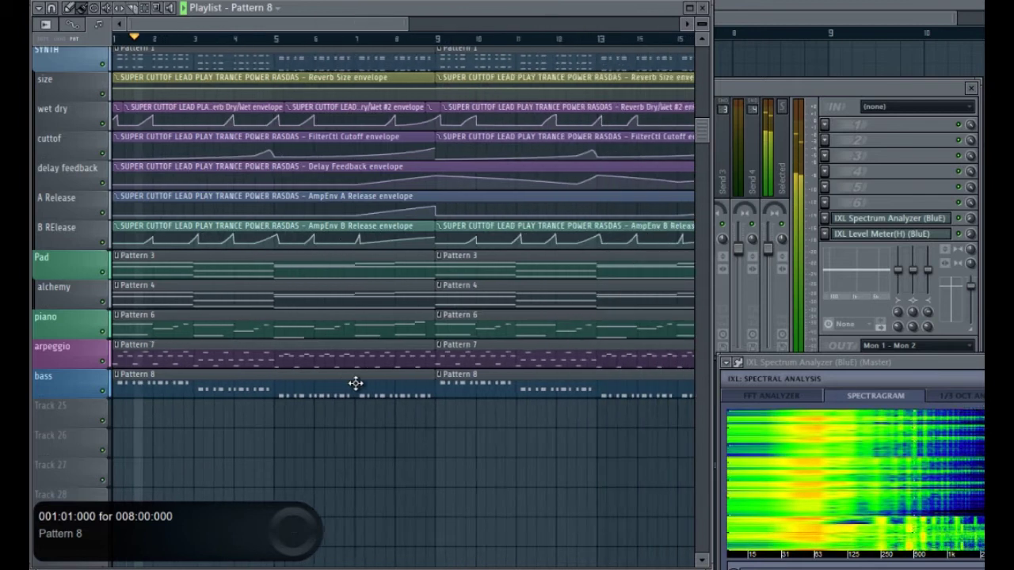
scroll(110, 403, up, 3)
scroll(275, 401, down, 2)
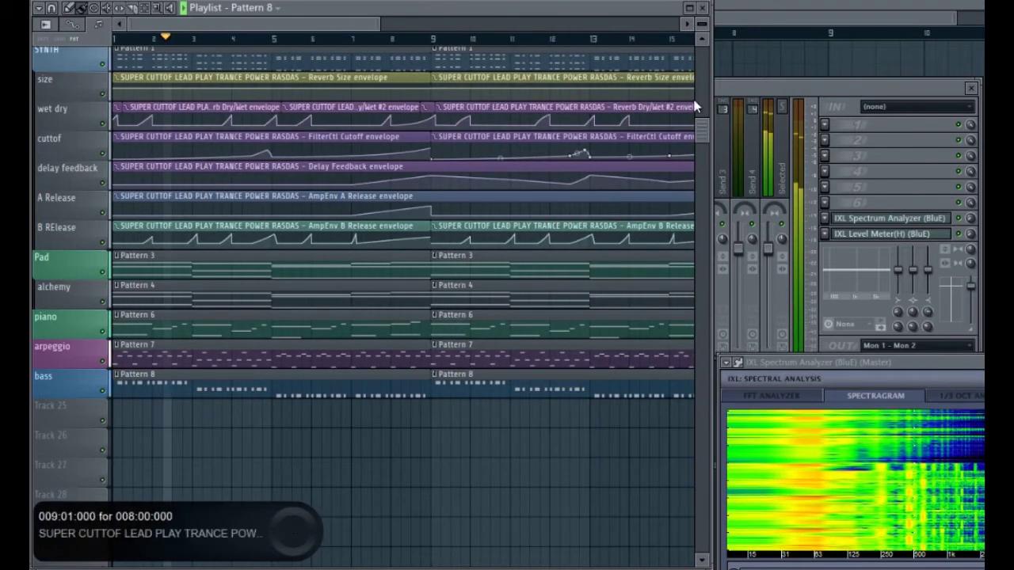
click(745, 94)
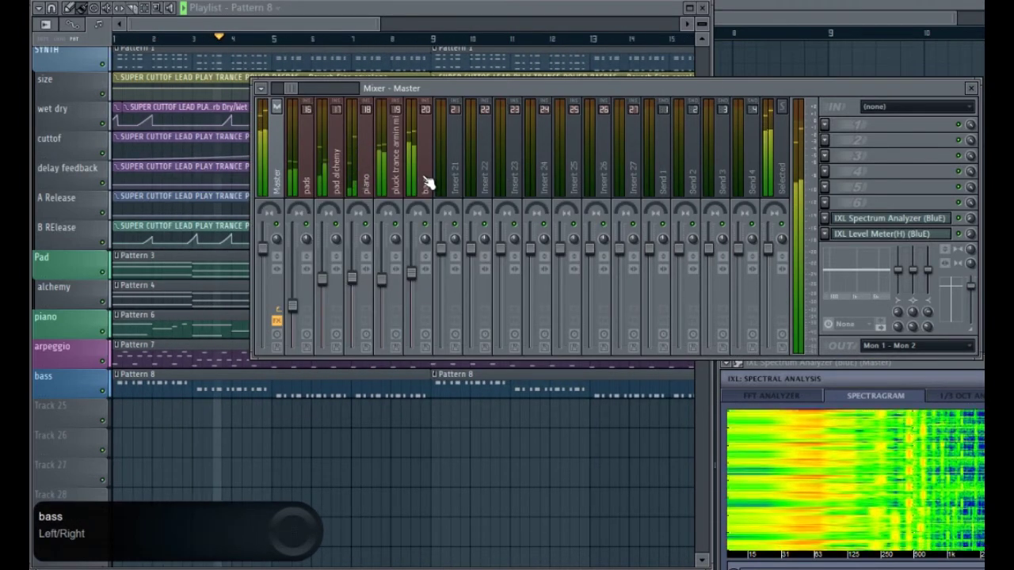
click(426, 184)
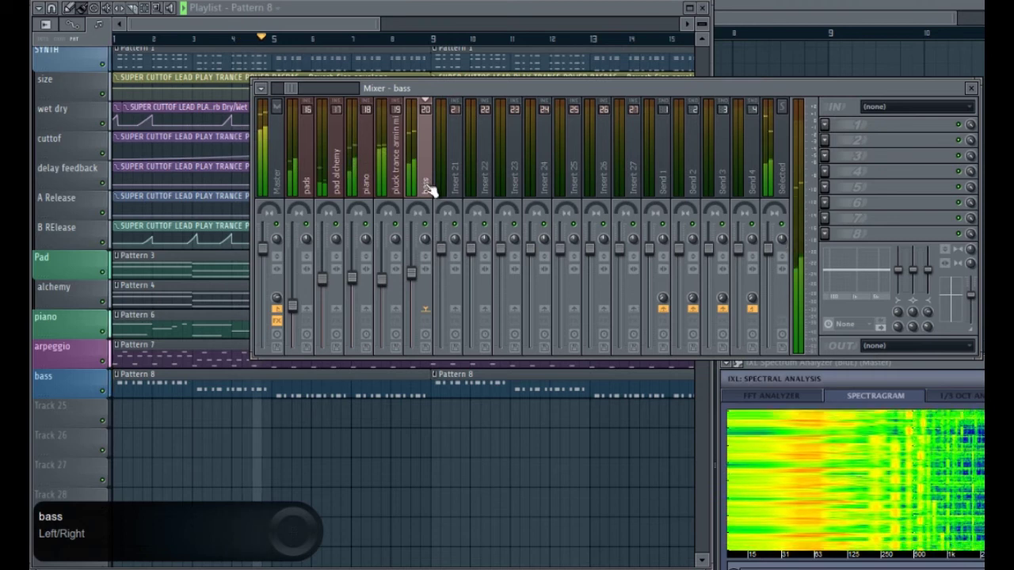
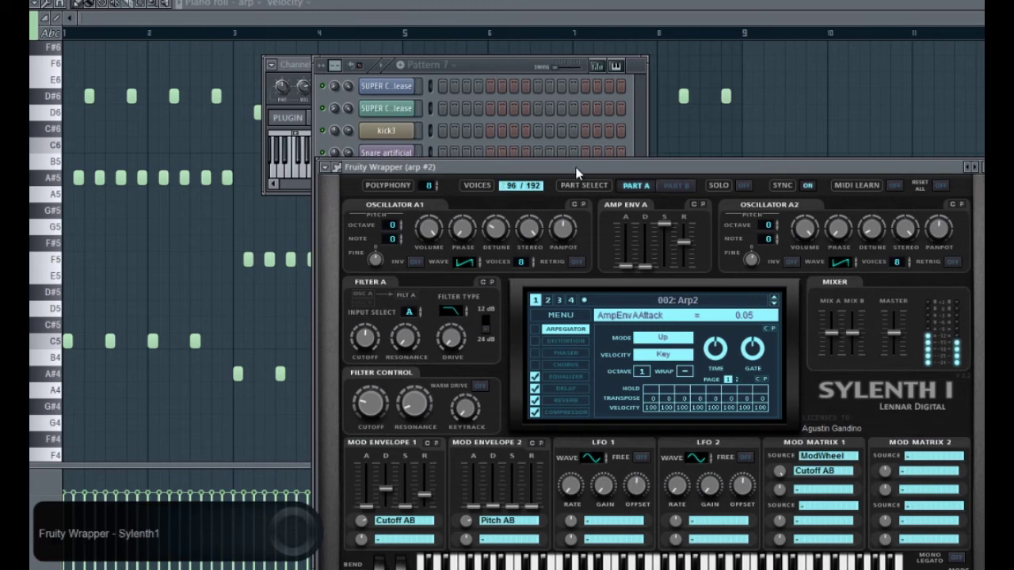
Sweep the filter control cutoff of the arp #2 Sylenth1 up to about 2248 Hz and down to about 64 Hz, and show Part B
drag(369, 409, 363, 339)
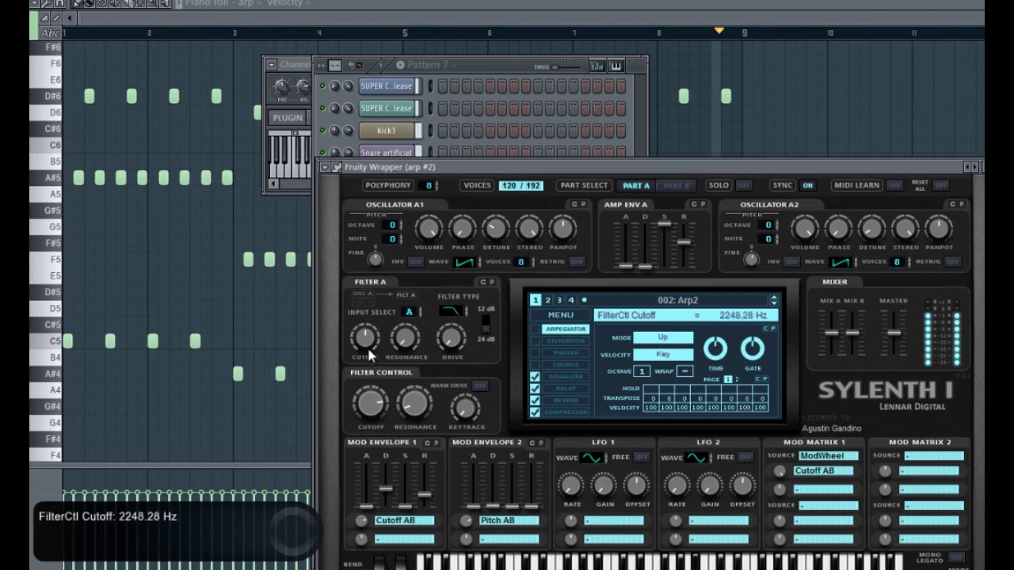
drag(372, 394, 373, 410)
click(48, 1)
click(81, 40)
drag(640, 165, 614, 109)
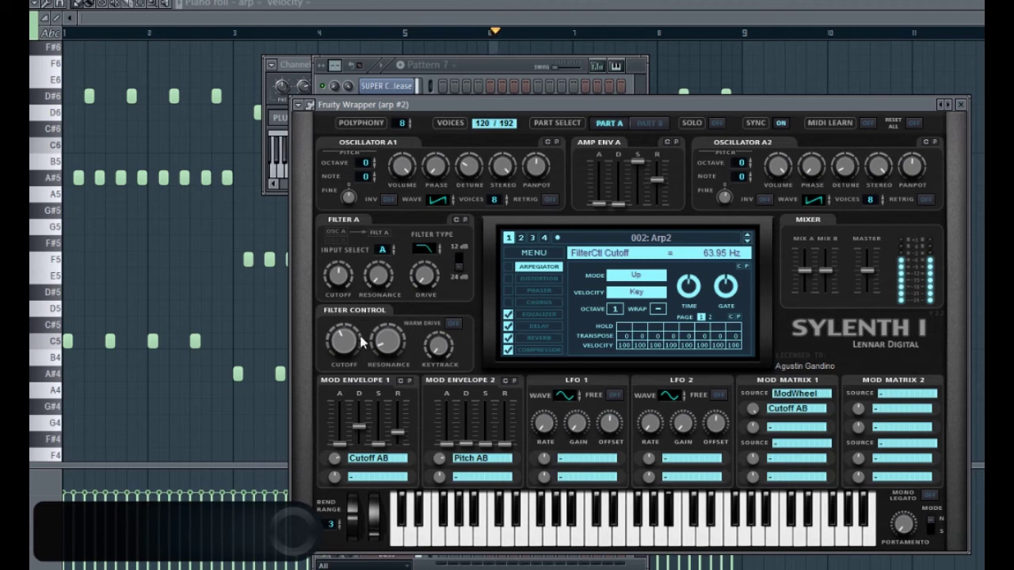
click(649, 123)
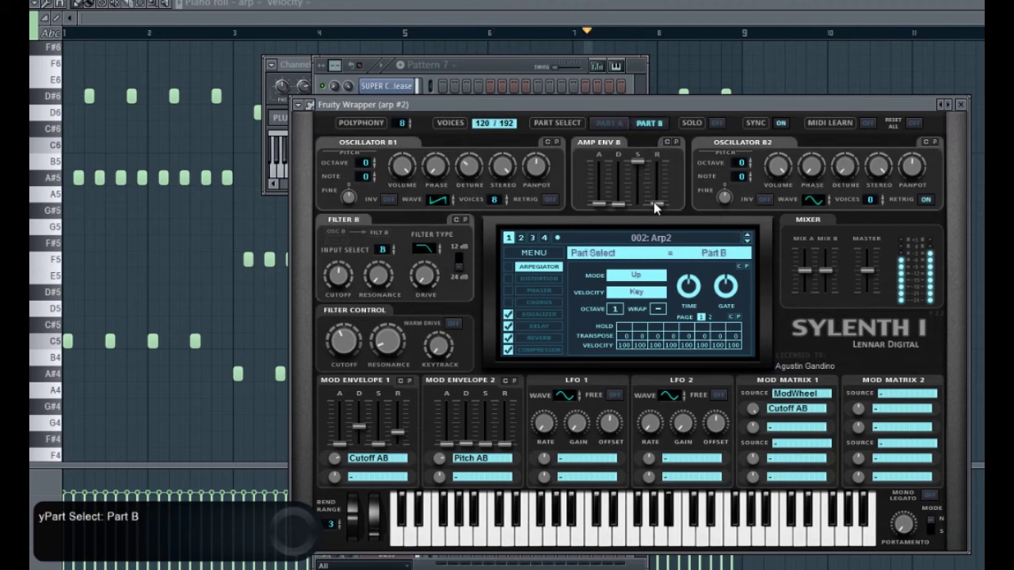
Rename the pluck trance armin mids mixer track as pluck and readjust the arp #2 filter control cutoff
key(F9)
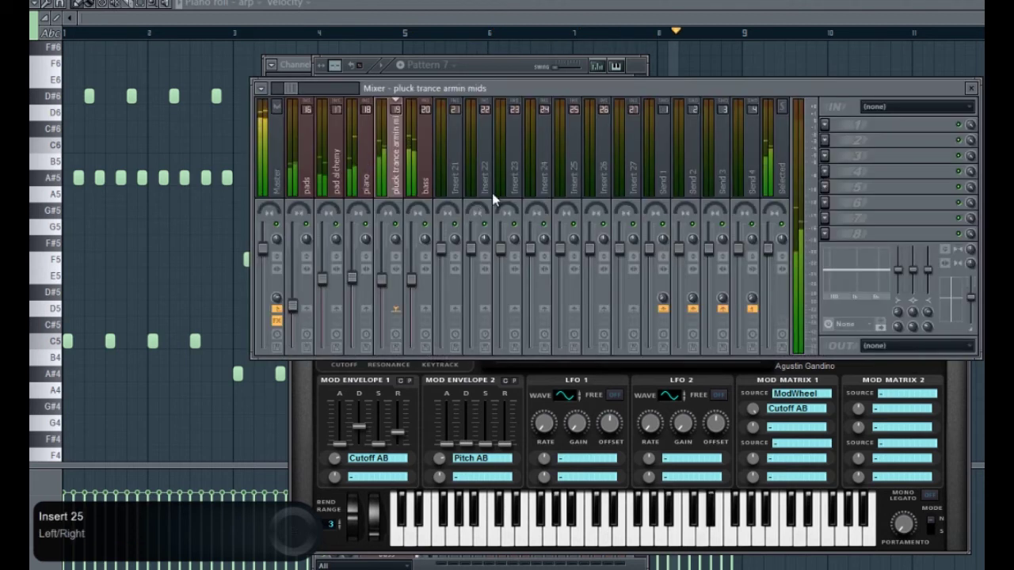
double_click(398, 189)
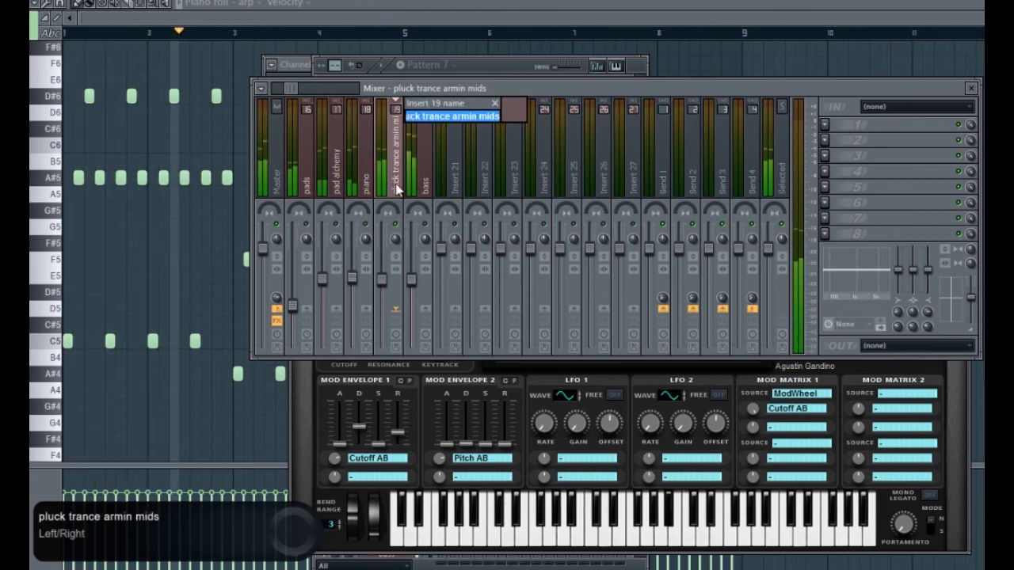
text(pluck)
key(Return)
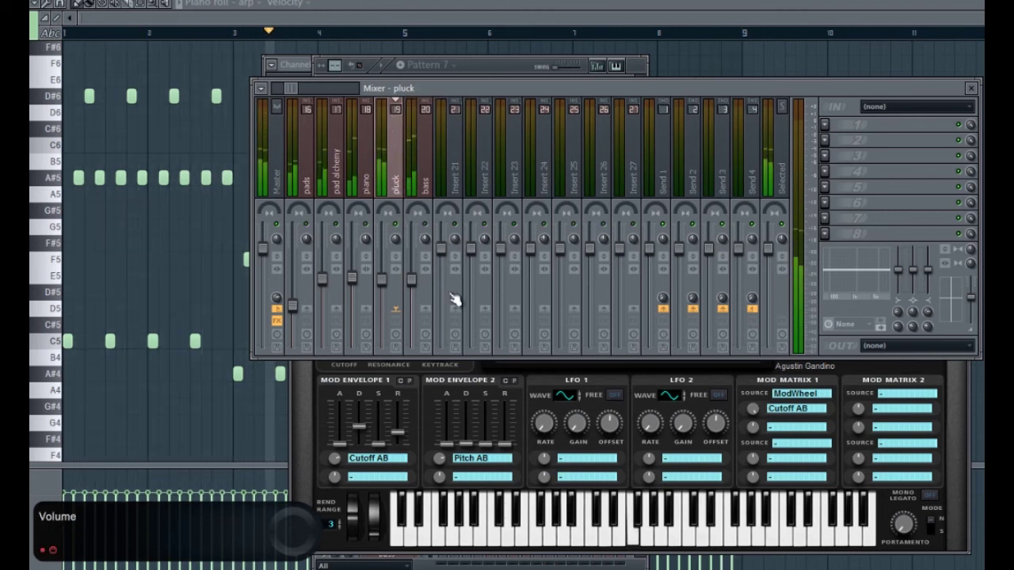
click(529, 473)
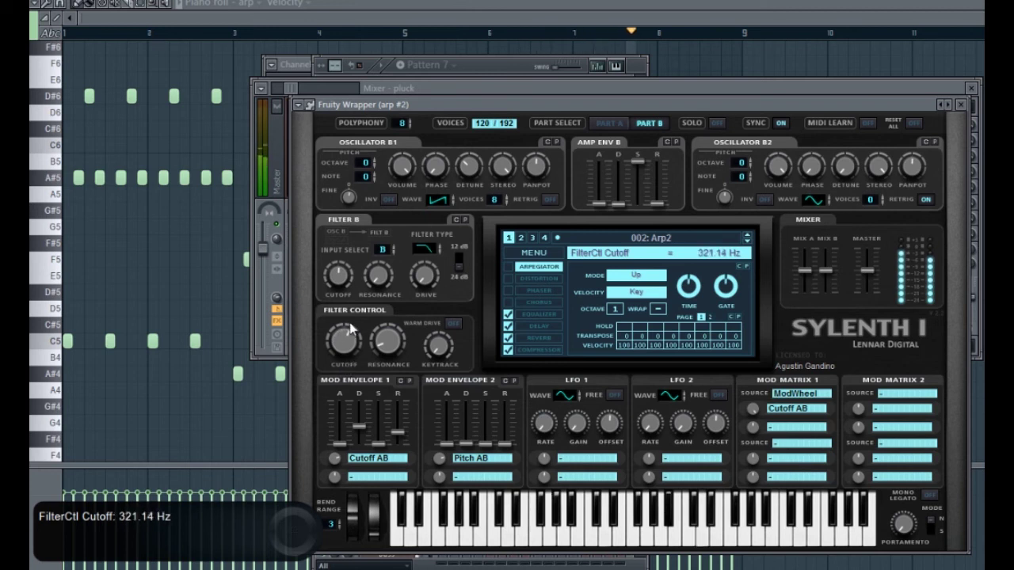
drag(350, 350, 349, 356)
Try the lowest note row of the arp channel two octaves higher, starting on C7, and undo the move
click(372, 6)
drag(815, 307, 59, 75)
scroll(81, 414, up, 3)
key(space)
scroll(33, 209, up, 2)
scroll(146, 210, down, 2)
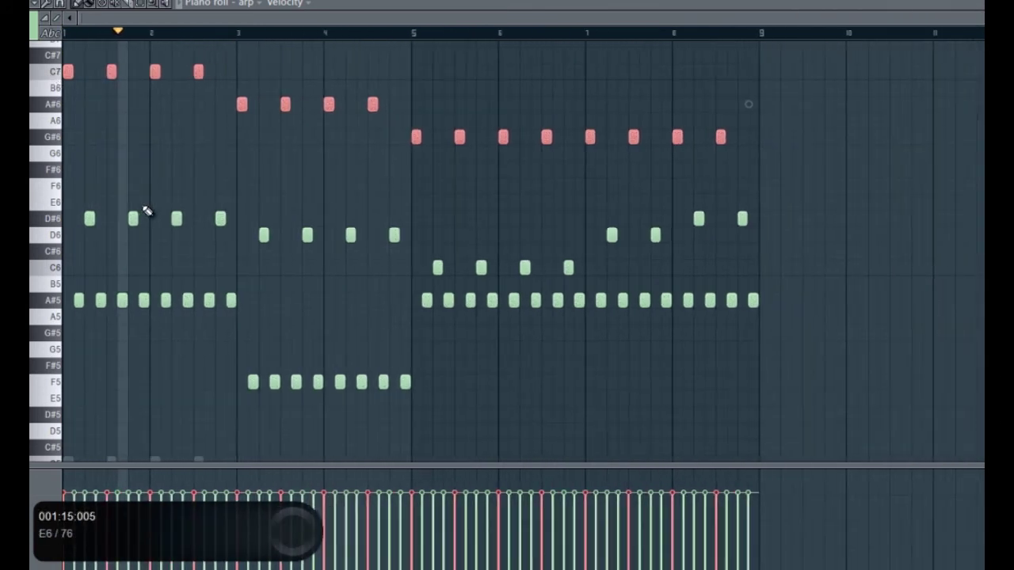
key(ctrl+z)
key(ctrl+z)
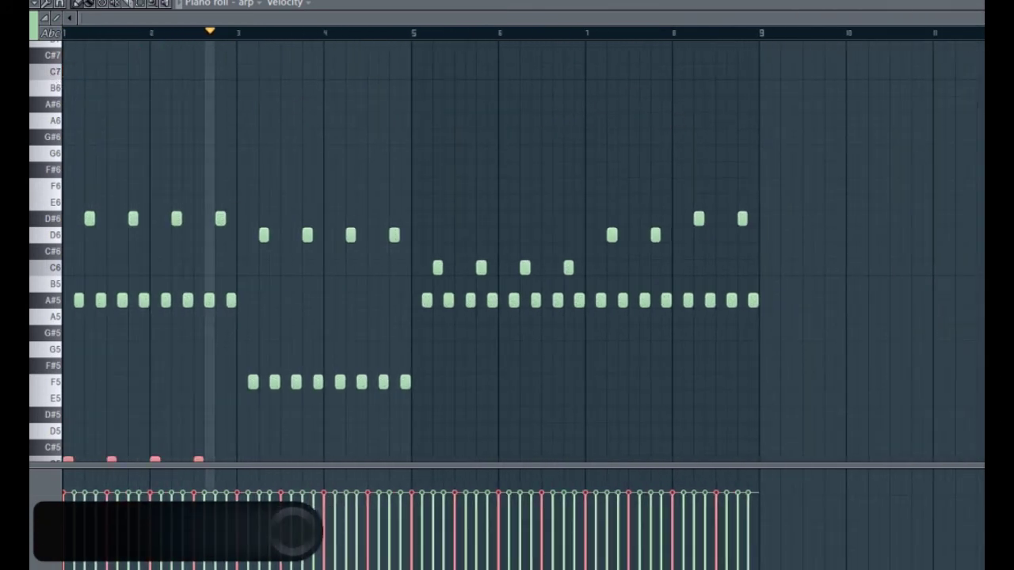
Open the arp #2 notes and move the lowest row across bars 1 to 8 up two octaves, starting on C7
key(F6)
click(484, 532)
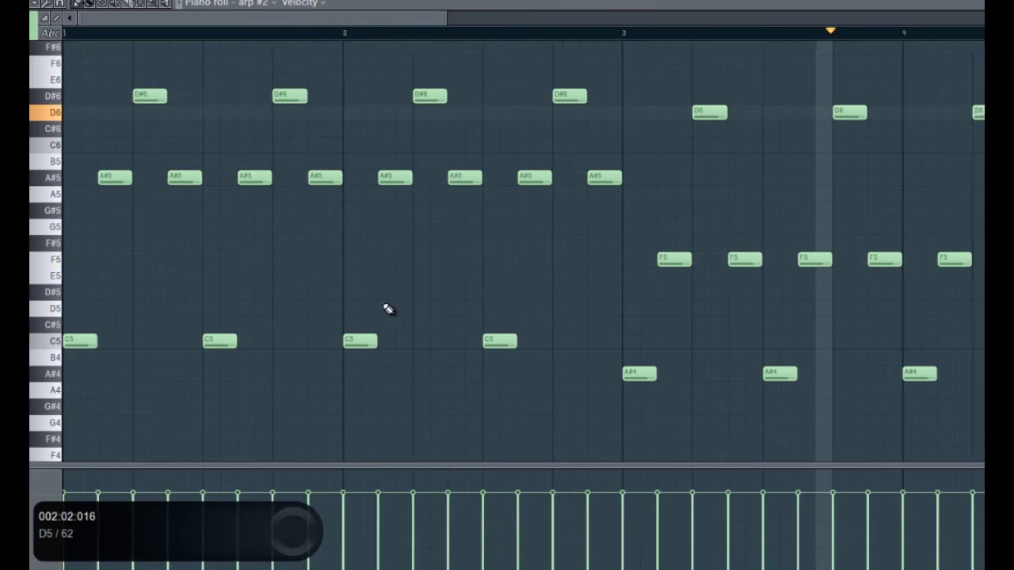
scroll(388, 309, down, 4)
drag(771, 358, 52, 455)
key(space)
drag(68, 341, 68, 127)
Play back the arp #2 pattern and judge how the raised notes sound against the other two rows
key(space)
scroll(74, 202, up, 3)
scroll(198, 209, down, 2)
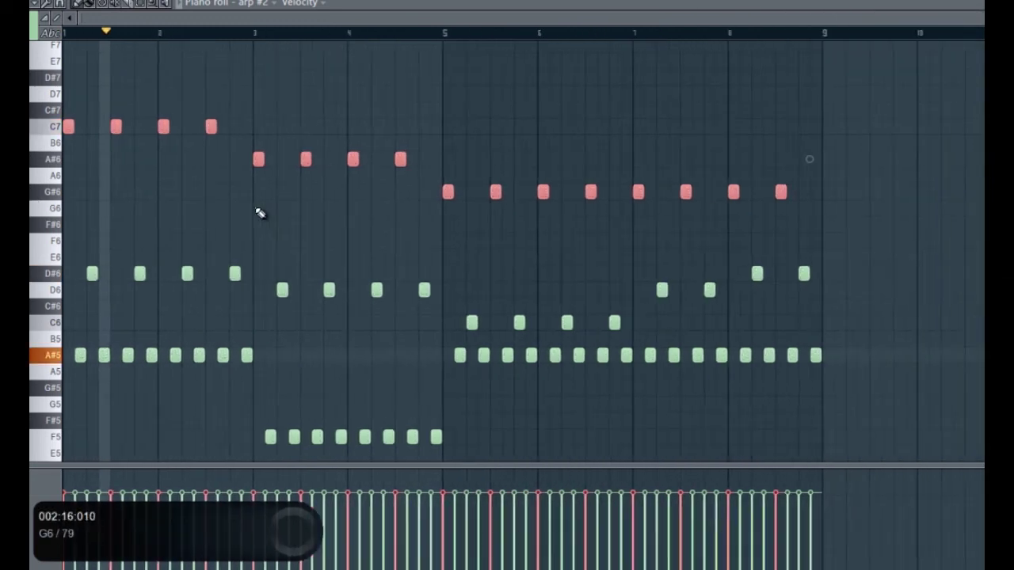
scroll(119, 233, up, 3)
scroll(240, 237, down, 4)
scroll(48, 269, up, 2)
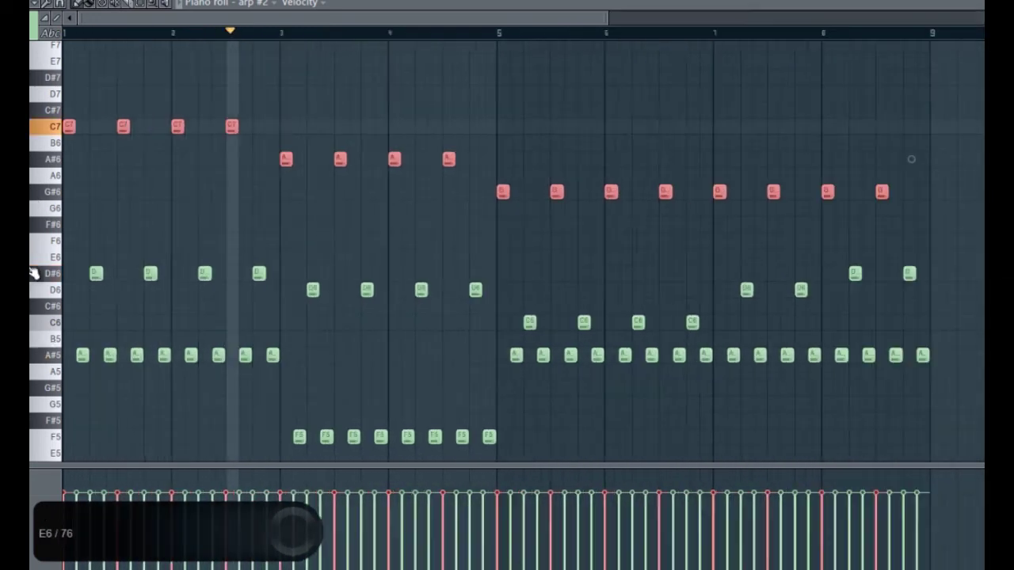
scroll(260, 253, up, 3)
scroll(47, 333, down, 4)
scroll(178, 277, up, 3)
scroll(186, 272, down, 3)
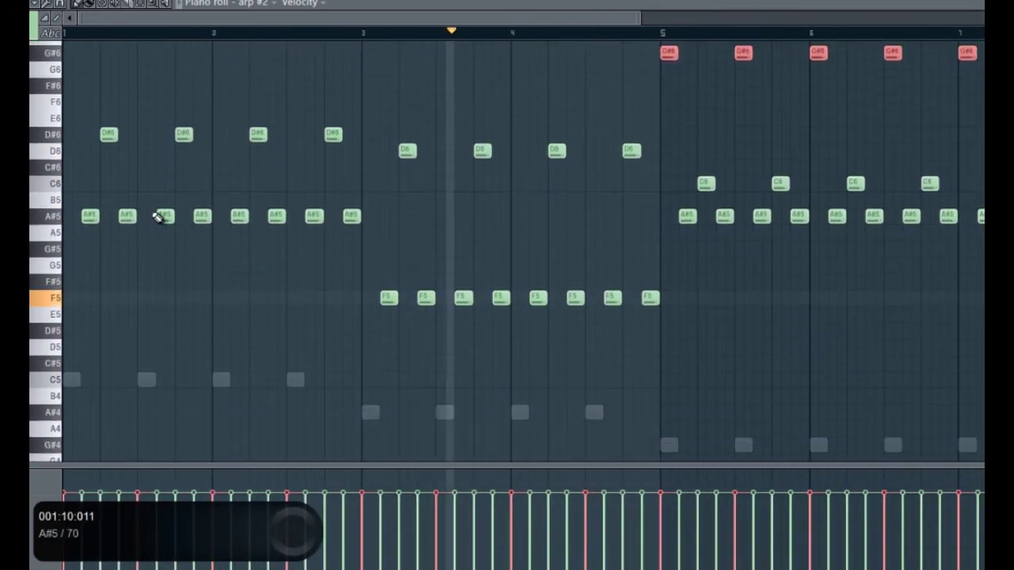
scroll(157, 217, up, 2)
Move the selected arp #2 notes down one octave so they start on C6, and play the pattern
key(space)
drag(68, 75, 42, 276)
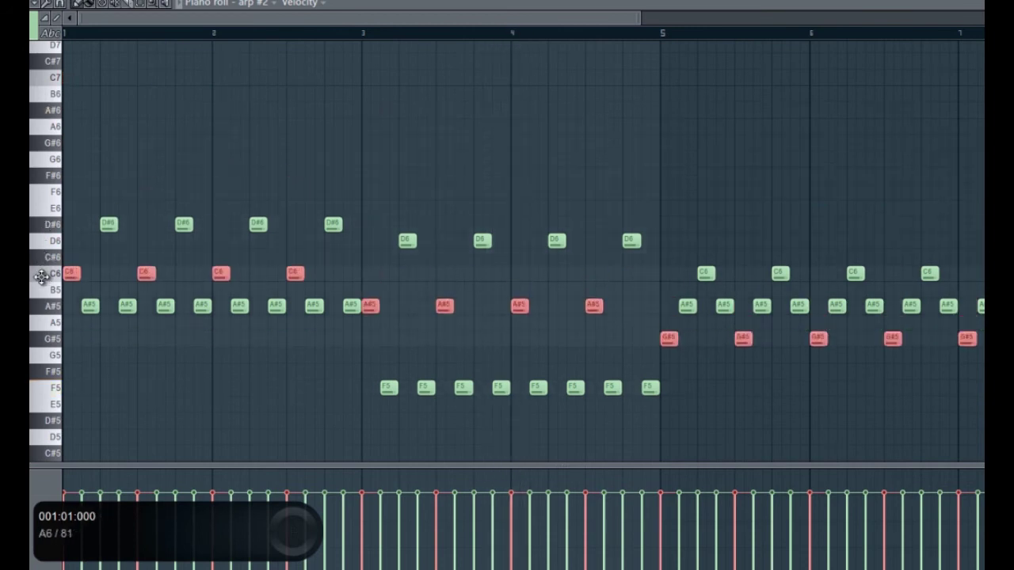
key(space)
scroll(46, 308, up, 2)
scroll(226, 297, down, 5)
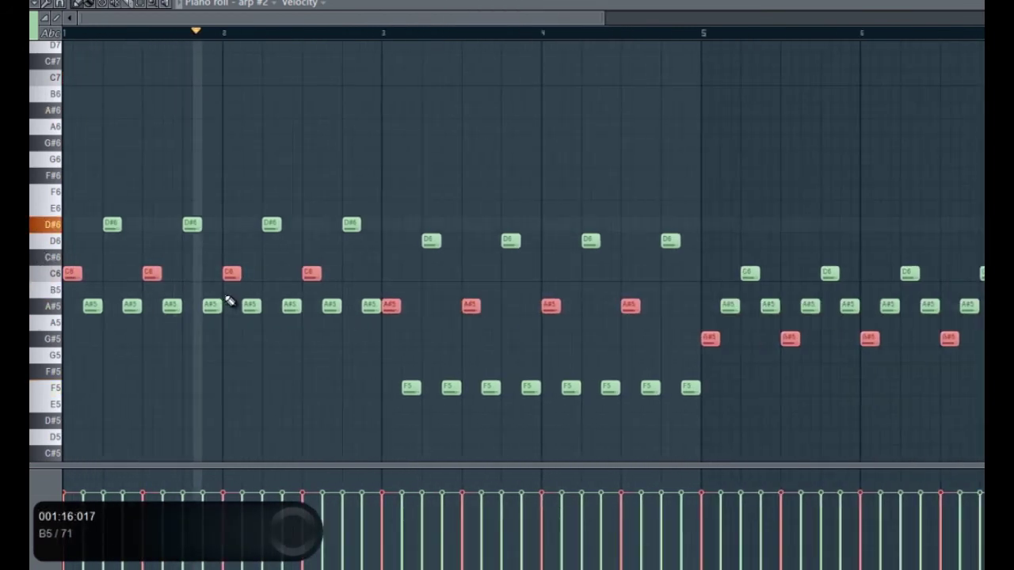
scroll(55, 358, up, 3)
scroll(462, 349, up, 2)
scroll(462, 349, down, 4)
scroll(141, 332, up, 2)
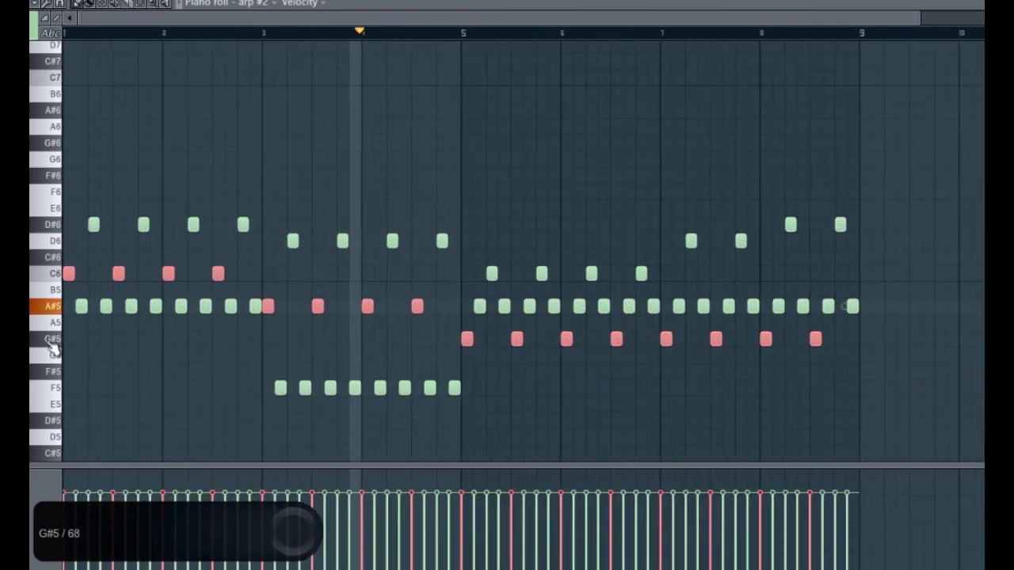
scroll(423, 272, down, 3)
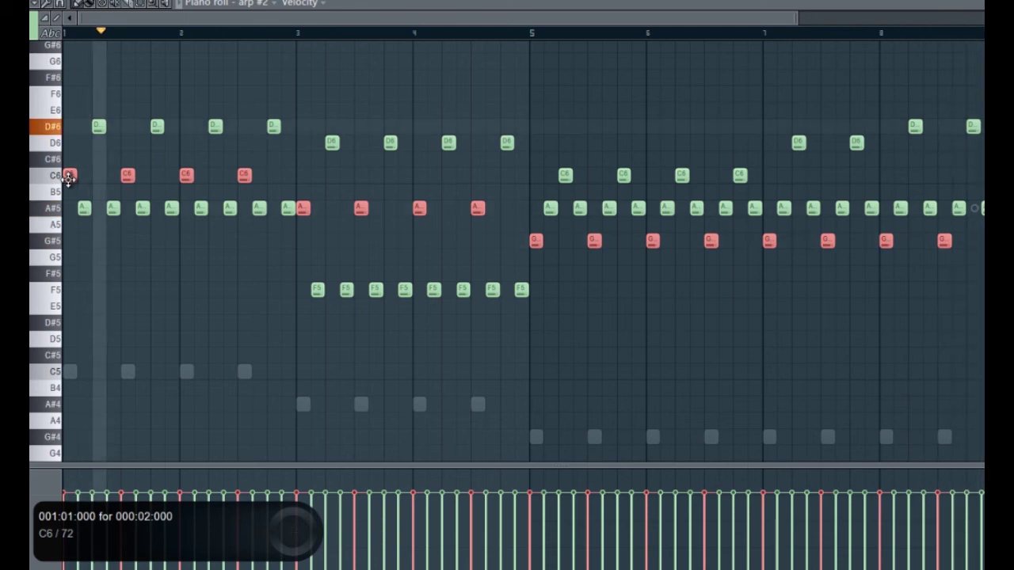
Move the selected arp #2 notes down another octave so they start on C5, and play the pattern
key(space)
drag(68, 179, 33, 375)
key(space)
scroll(34, 370, up, 2)
scroll(48, 369, down, 2)
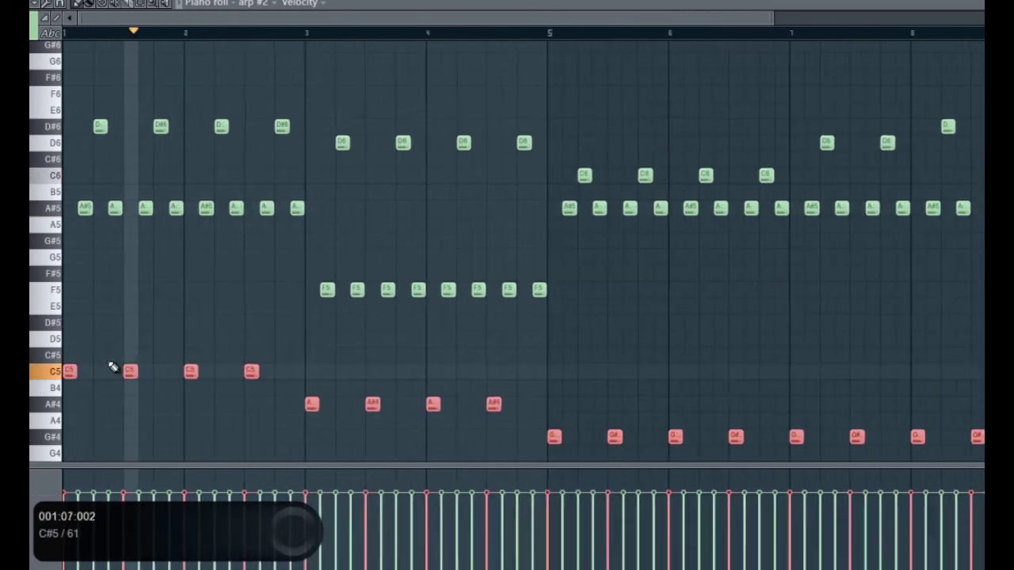
Move the selected arp #2 notes up two octaves so they start on C7, and play the pattern
key(space)
drag(68, 369, 32, 144)
key(space)
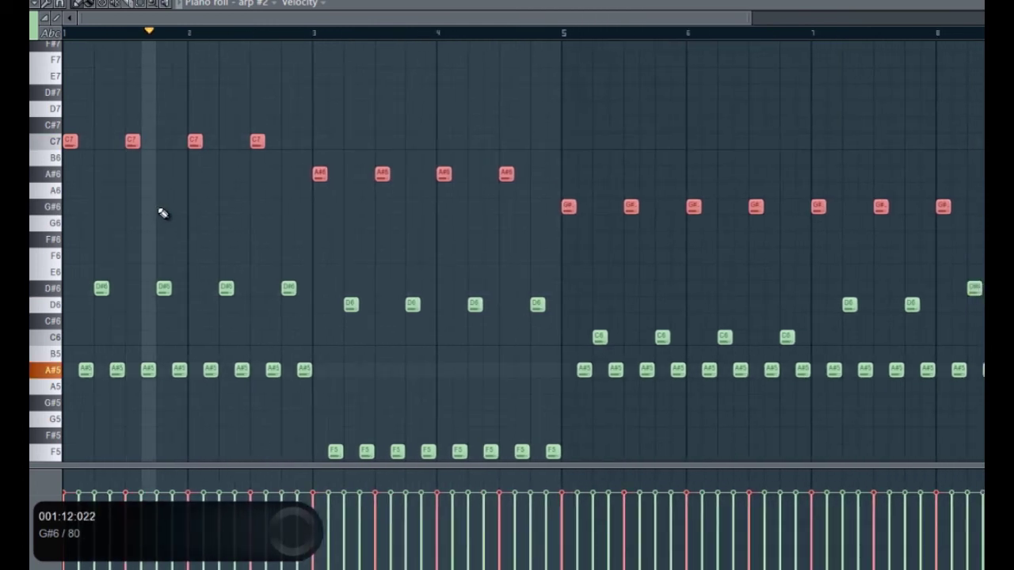
scroll(192, 190, down, 2)
scroll(192, 190, up, 1)
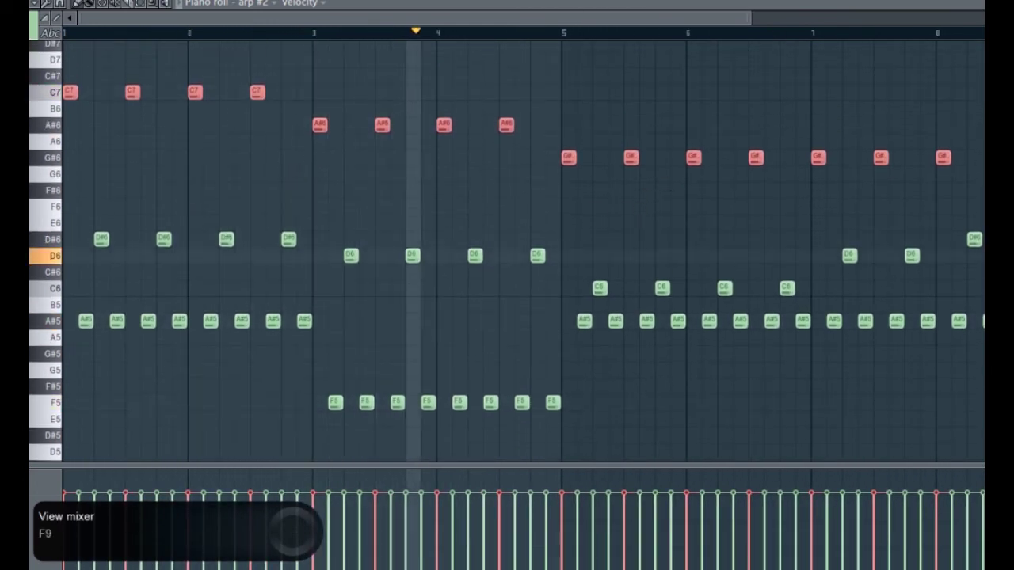
Audition the bass channel's Sylenth1 presets one after another, from Bass3 through Basspad1 to Lead1
key(F9)
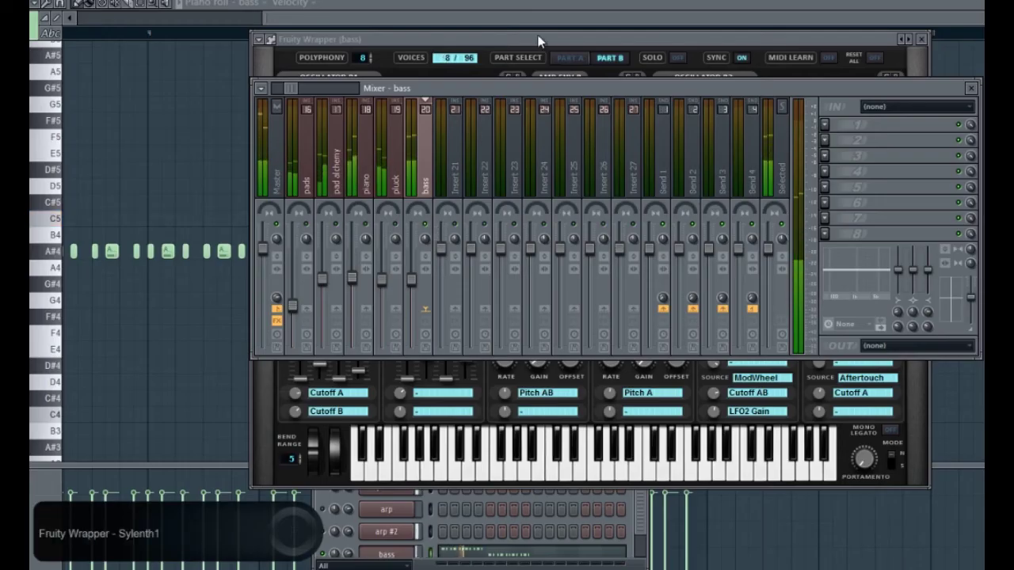
click(643, 187)
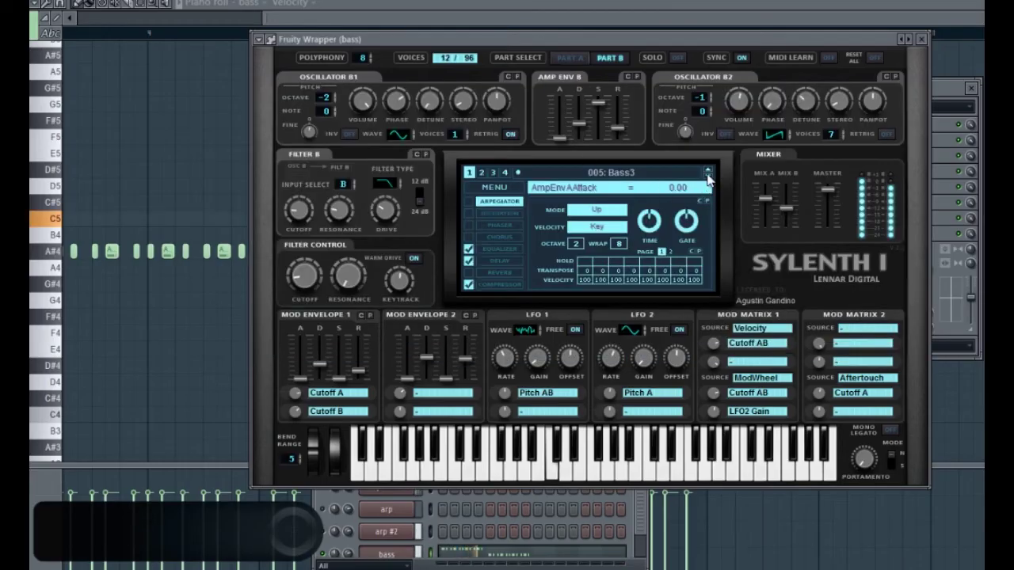
click(708, 175)
click(708, 176)
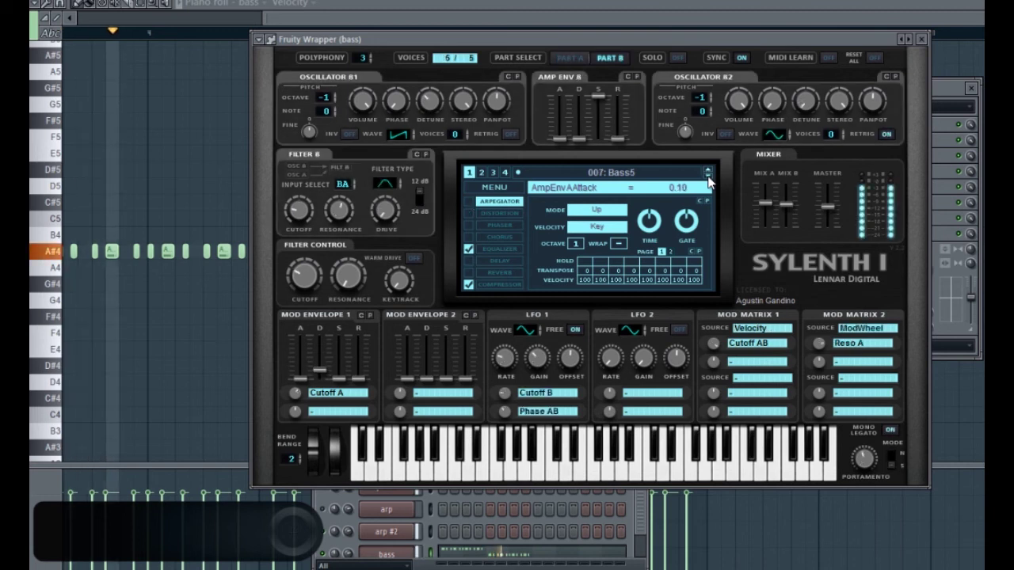
click(707, 176)
click(708, 177)
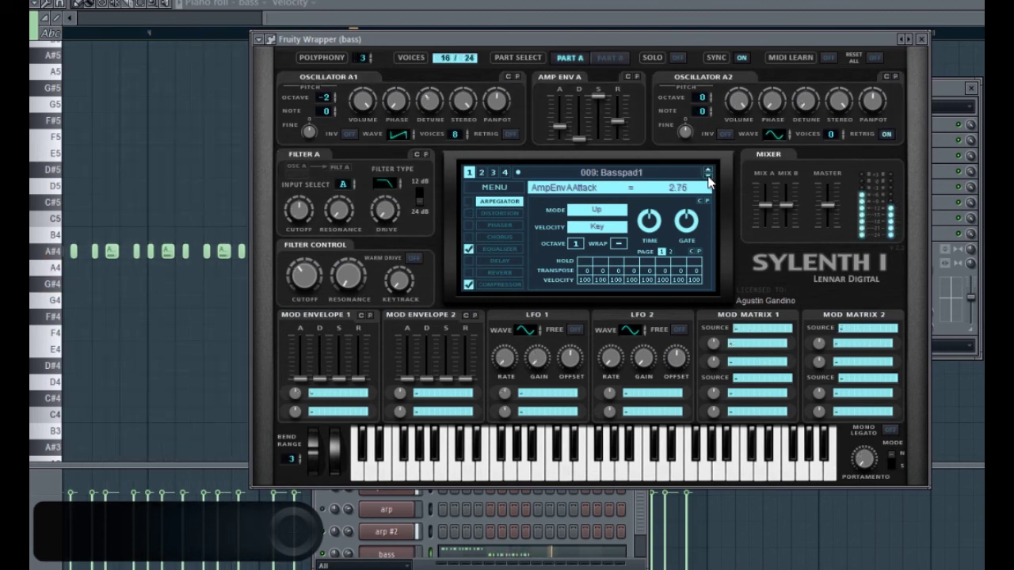
click(708, 176)
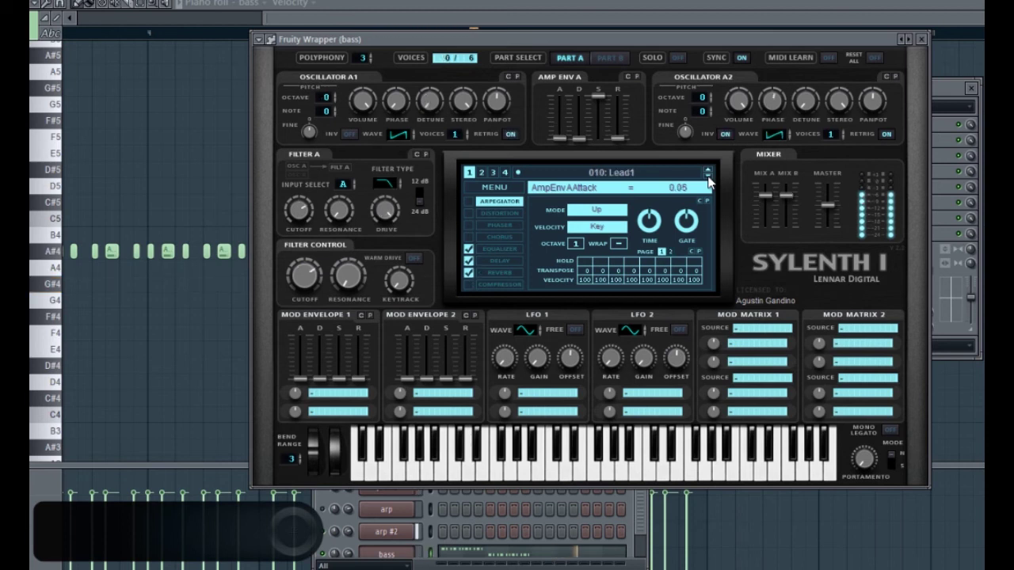
Load the Sylenth1 preset 029: Subbass1 on the bass channel and play it
click(685, 176)
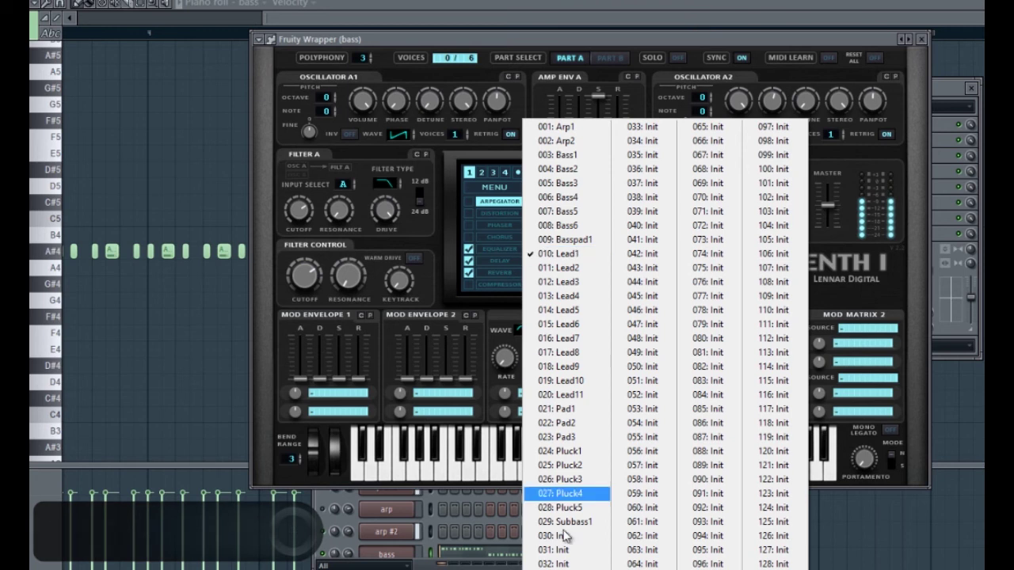
click(582, 521)
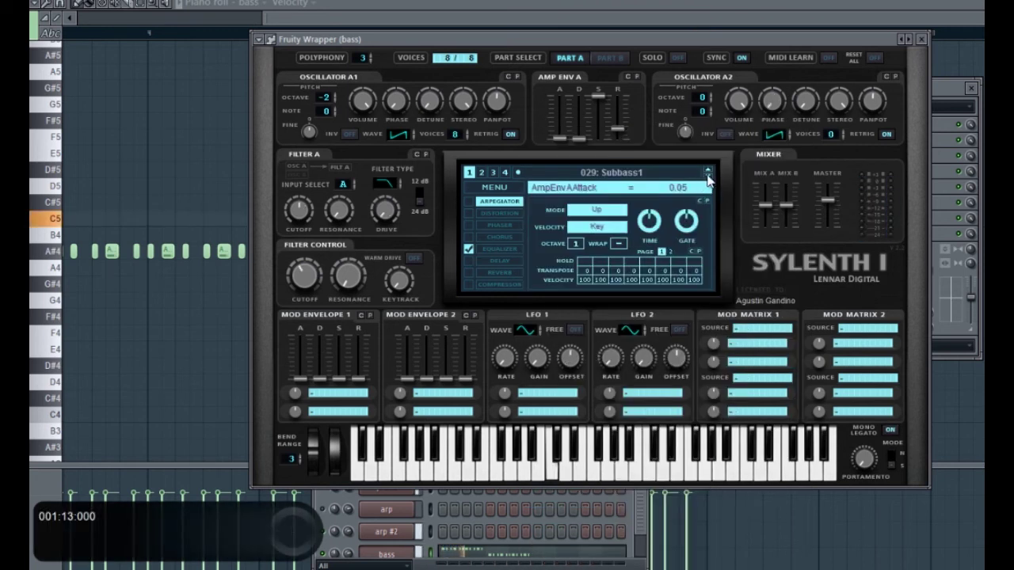
key(space)
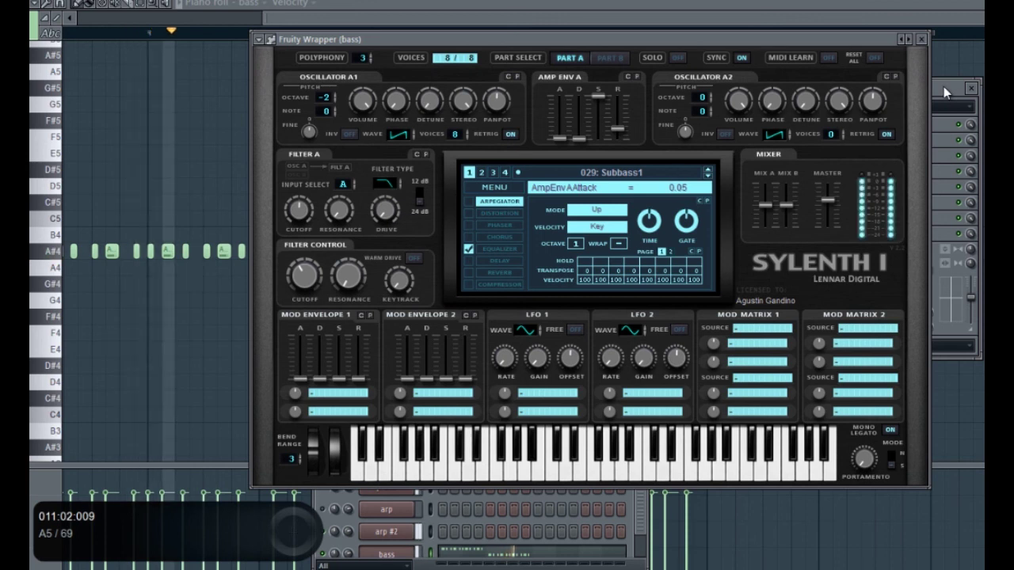
key(space)
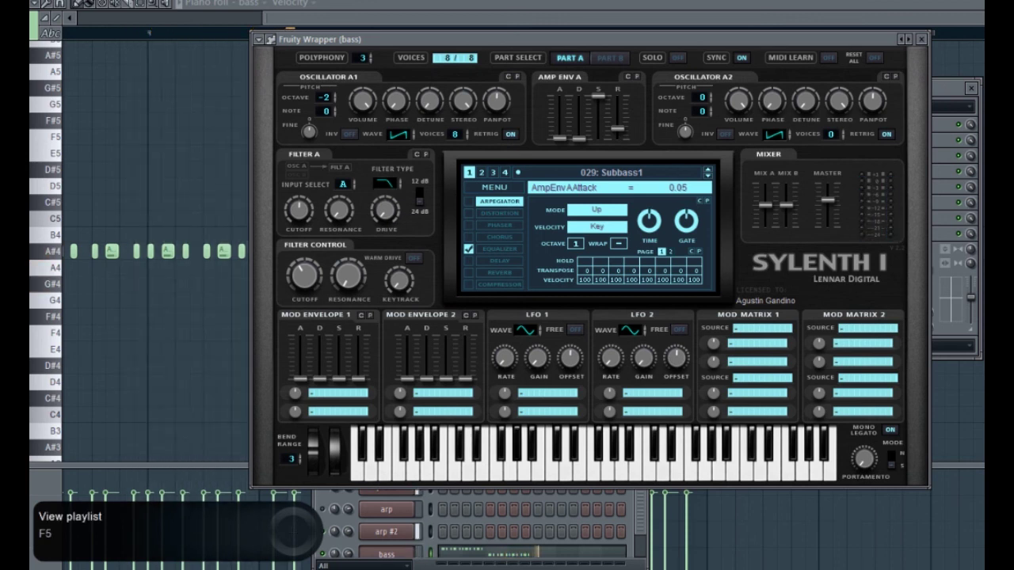
Open the IXL Spectrum Analyzer on the Master track and toggle the bass track's mute to compare the low end
key(F5)
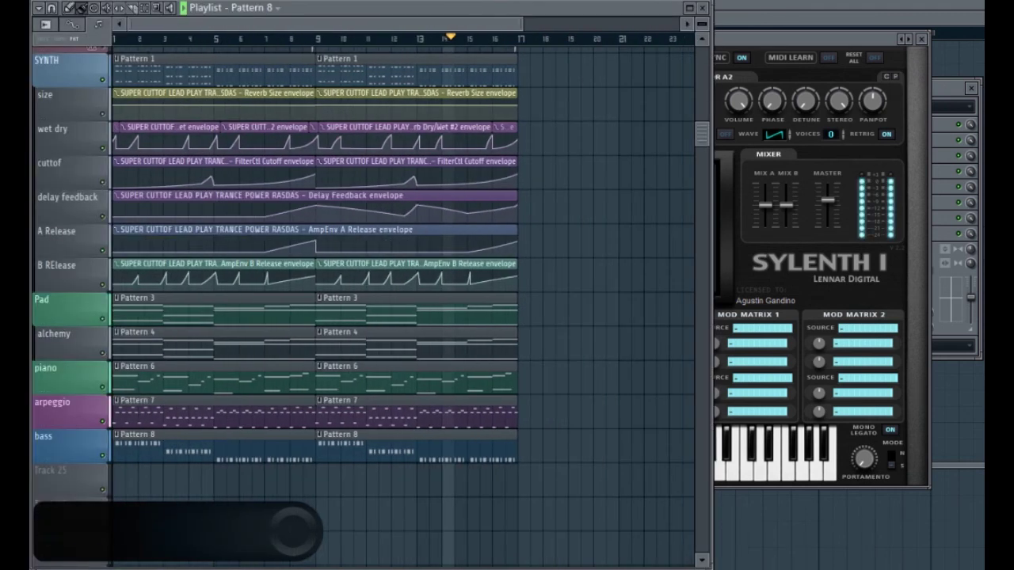
key(F9)
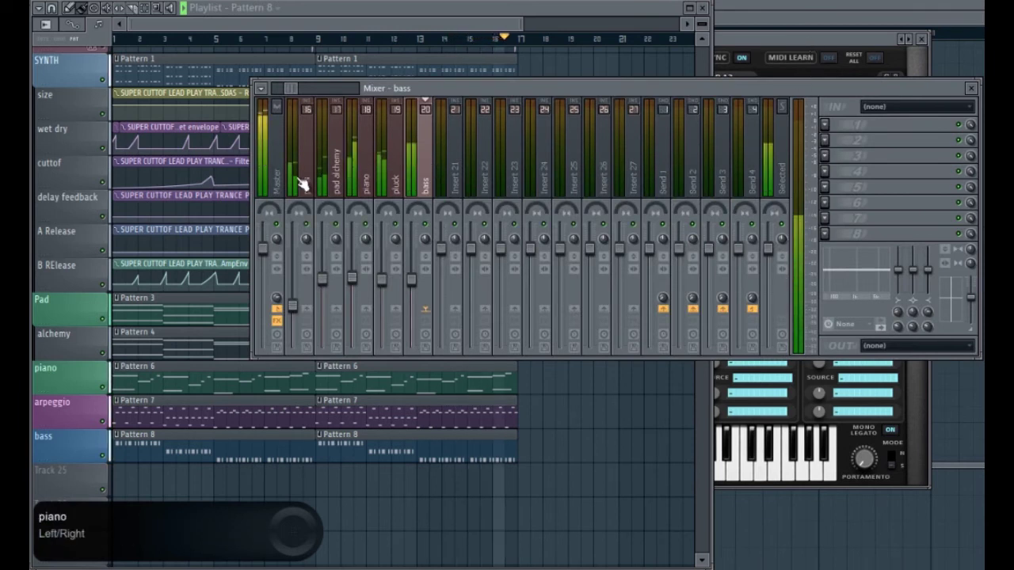
click(276, 151)
click(900, 222)
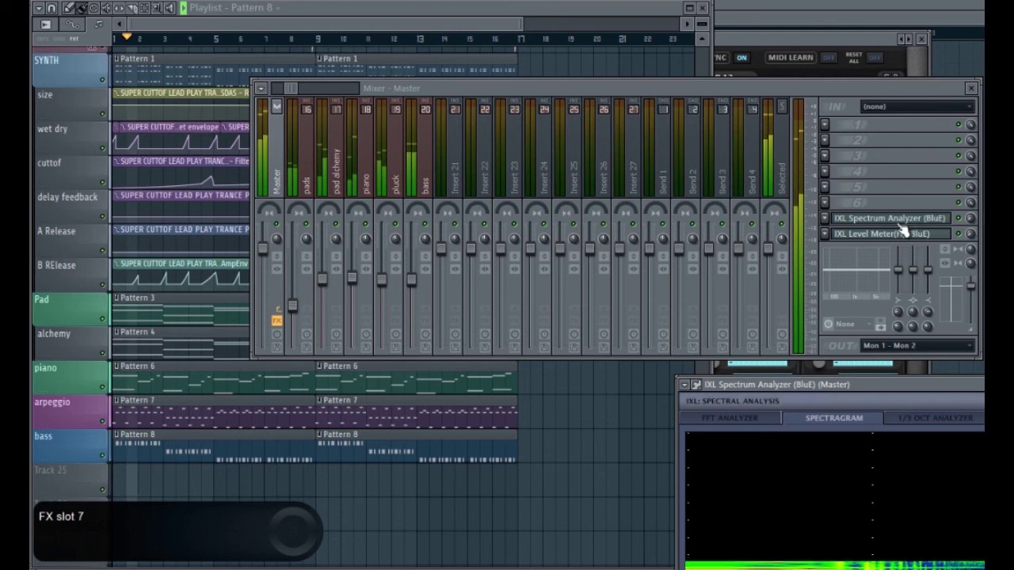
click(428, 229)
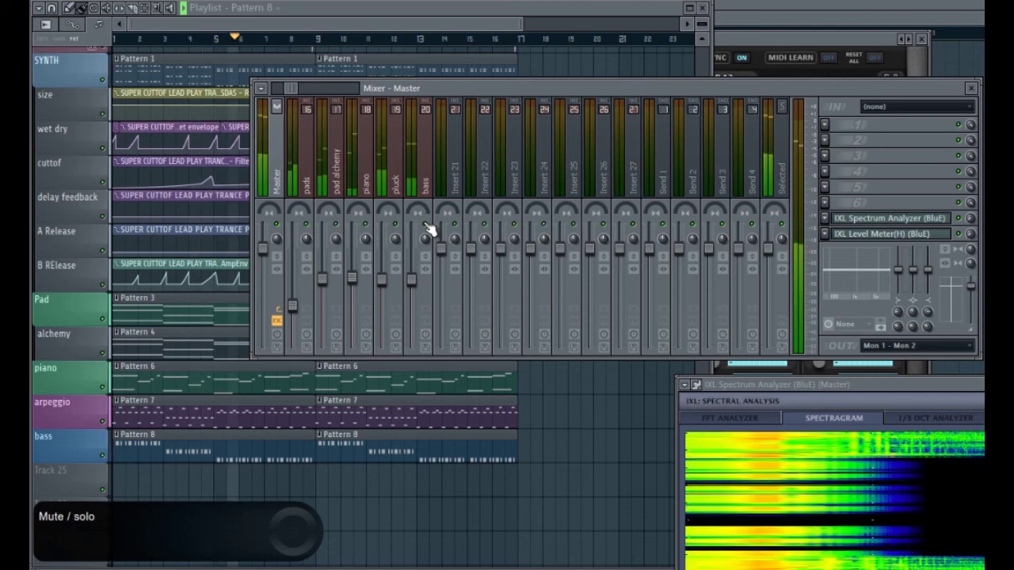
Save the project
click(47, 1)
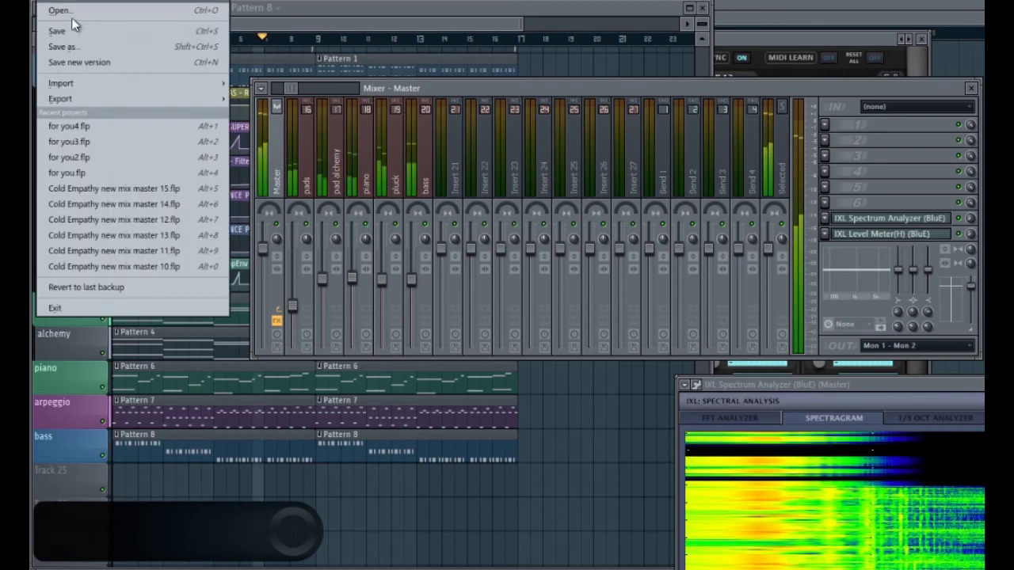
click(72, 29)
drag(173, 23, 106, 276)
scroll(509, 314, down, 2)
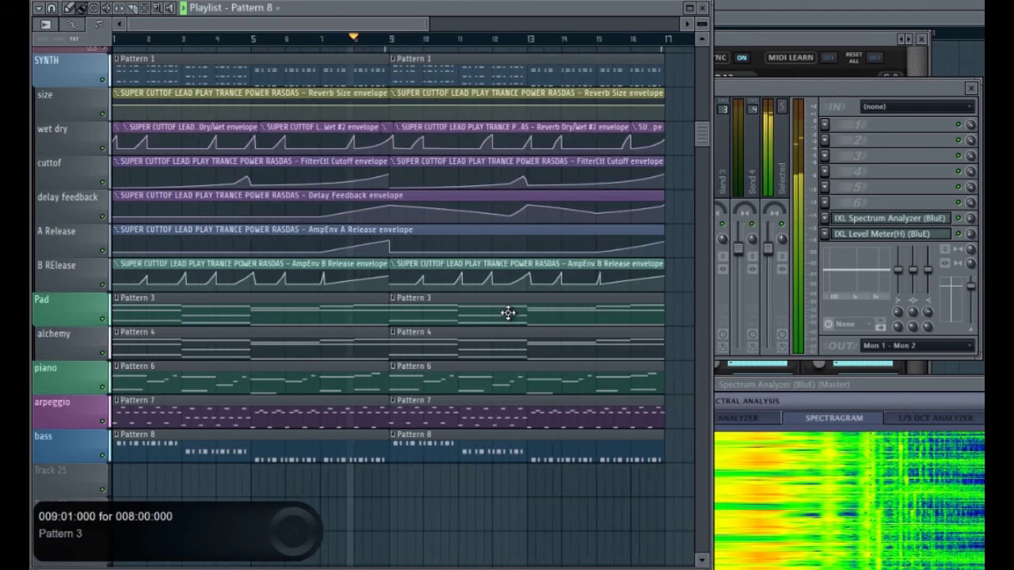
scroll(509, 316, up, 2)
scroll(509, 316, down, 1)
scroll(179, 420, up, 2)
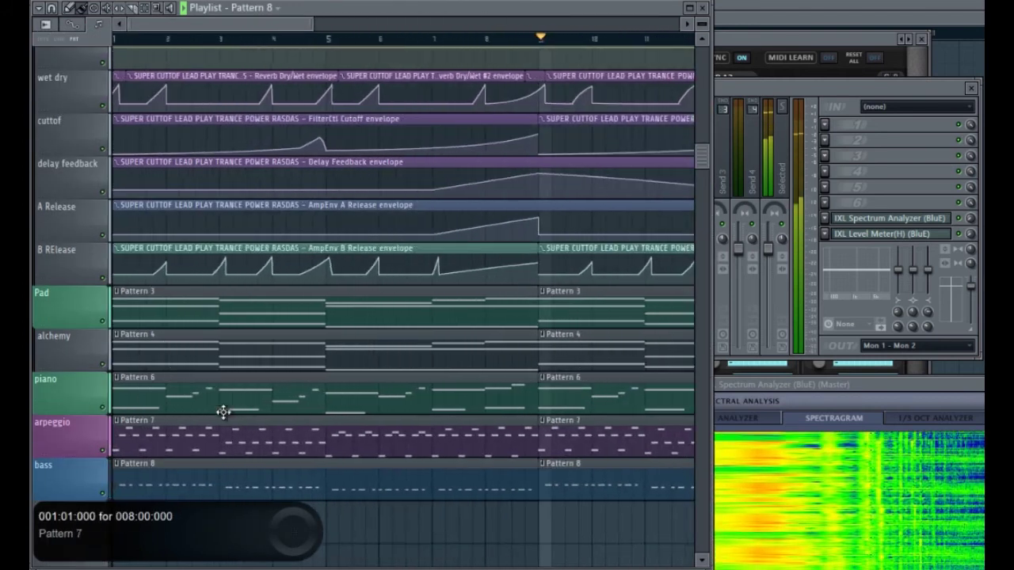
scroll(396, 400, down, 2)
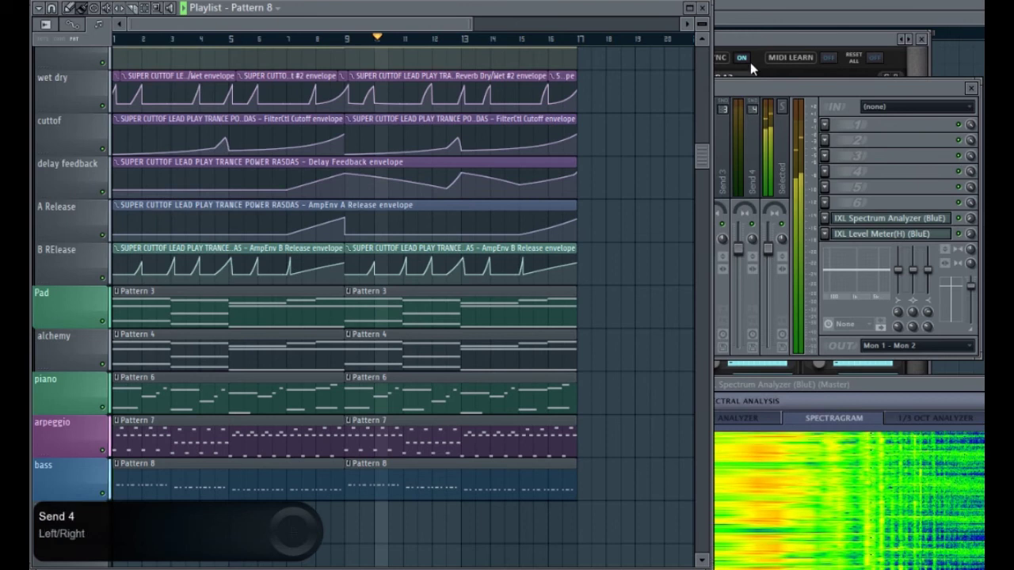
Clone the bass channel in Pattern 8
key(F6)
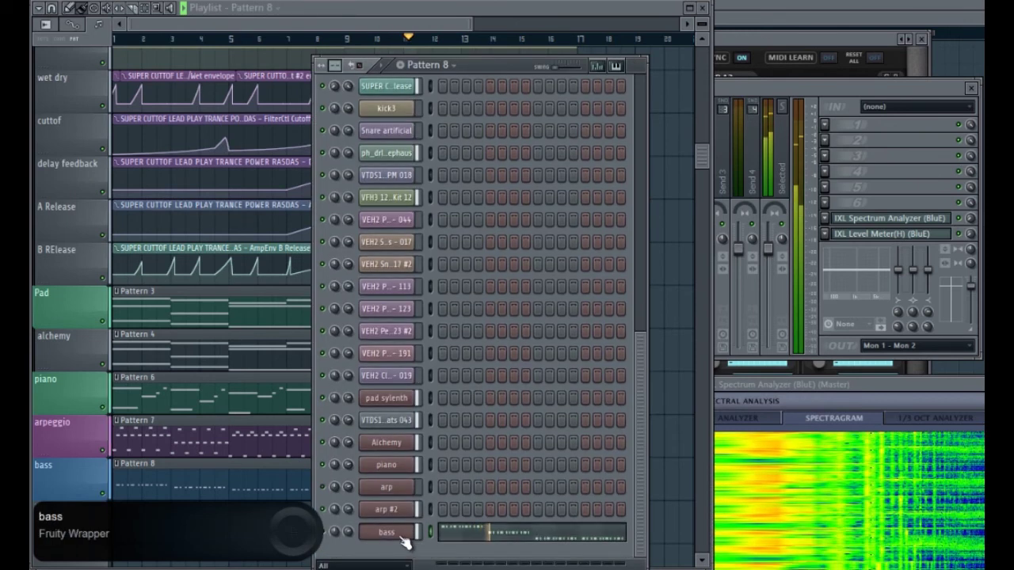
right_click(399, 538)
click(441, 537)
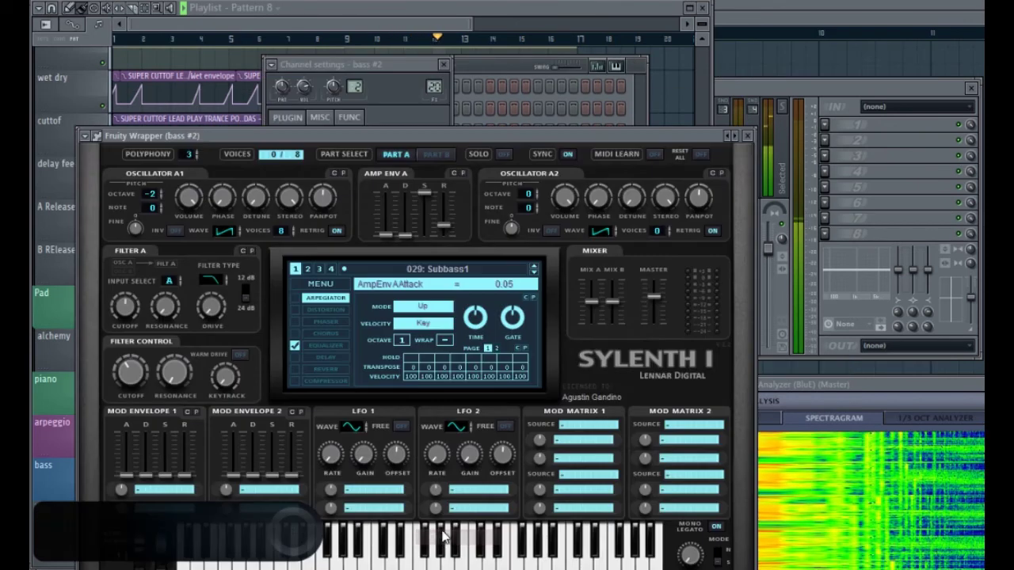
click(485, 68)
Load the Sylenth1 preset 005: Bass3 on the cloned bass #2 channel
scroll(515, 435, down, 1)
click(392, 539)
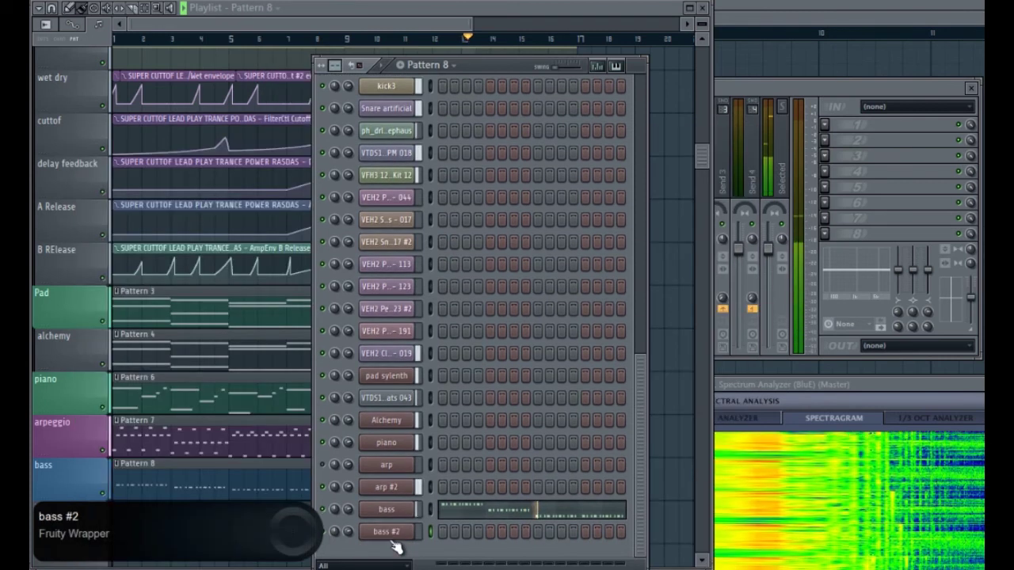
click(396, 539)
click(434, 270)
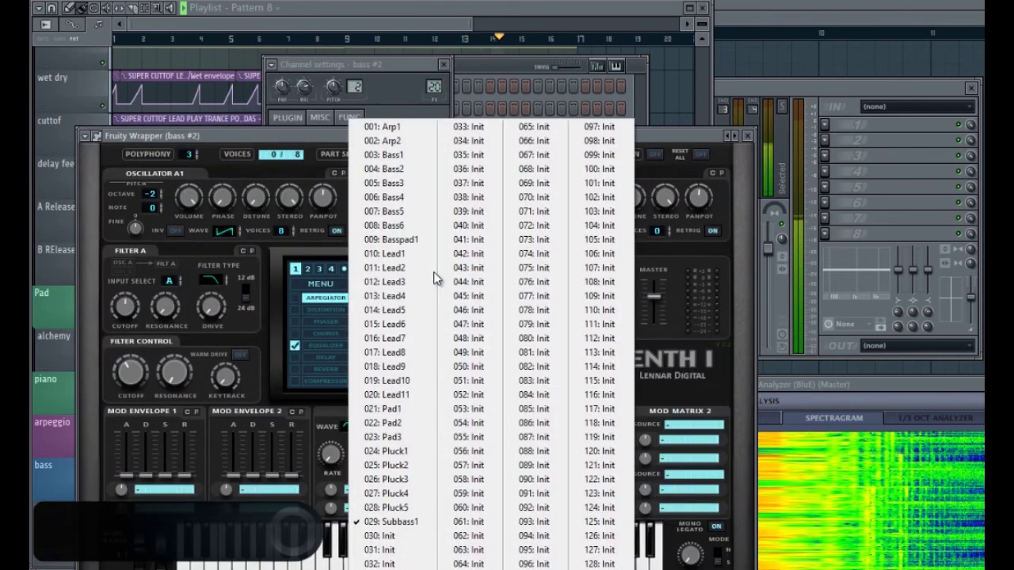
click(421, 183)
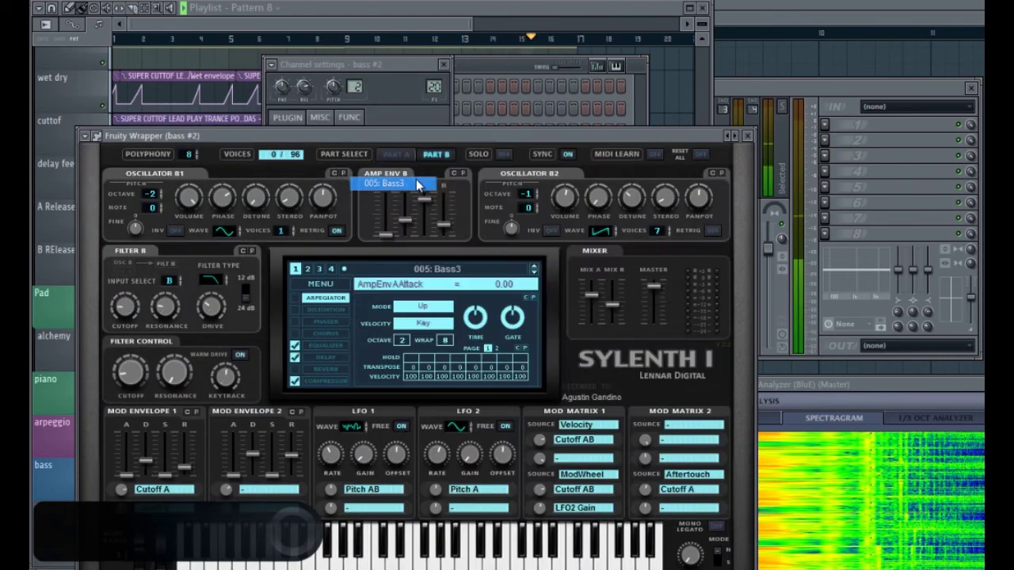
Copy the bass channel's notes into bass #2 and reopen the bass #2 synth
click(519, 65)
right_click(413, 511)
mouse_move(469, 429)
click(527, 450)
right_click(407, 538)
mouse_move(513, 433)
click(538, 466)
click(410, 536)
click(410, 535)
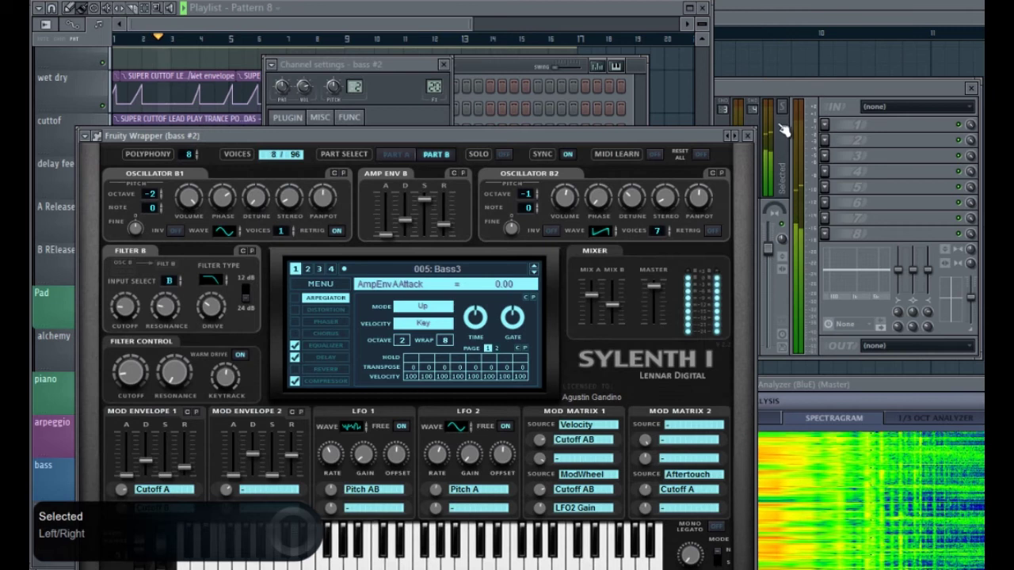
Link the bass #2 channel to mixer track Insert 21
click(780, 129)
click(454, 180)
right_click(456, 181)
mouse_move(521, 157)
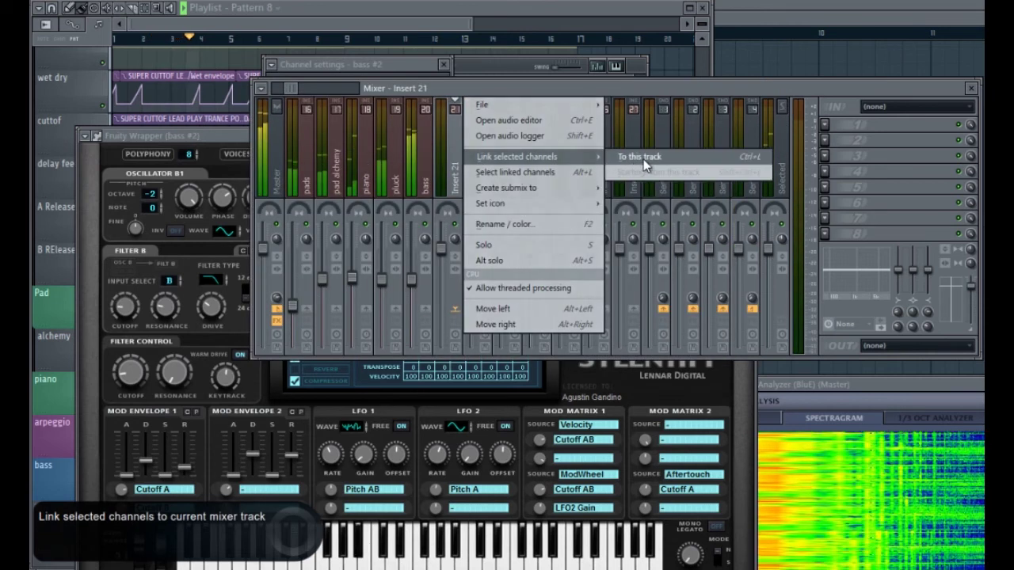
click(643, 159)
Lower the bass #2 mixer track's volume and bring up the Master spectrum analyzer to check the result
drag(452, 254, 447, 295)
scroll(448, 295, down, 3)
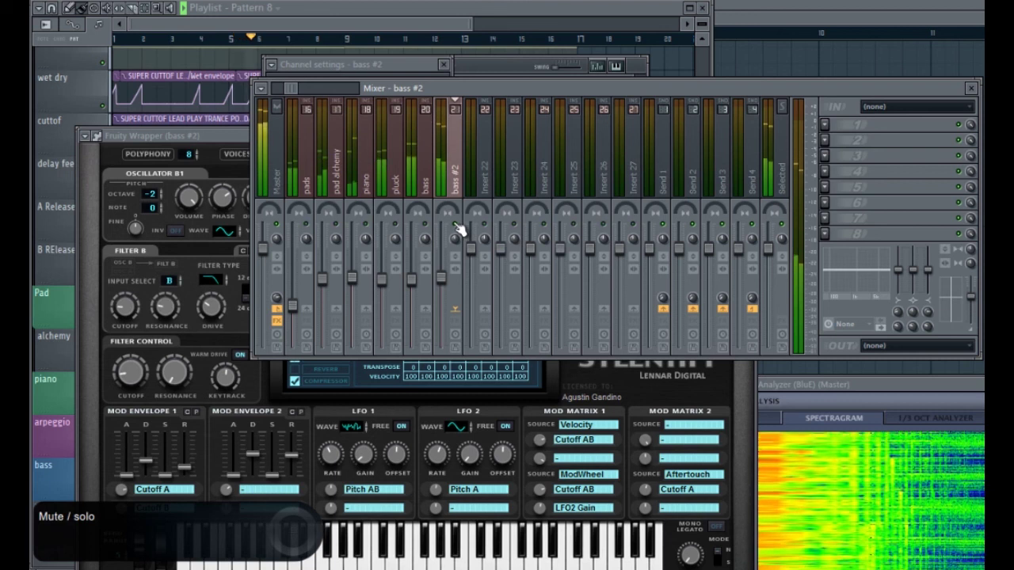
drag(839, 387, 843, 387)
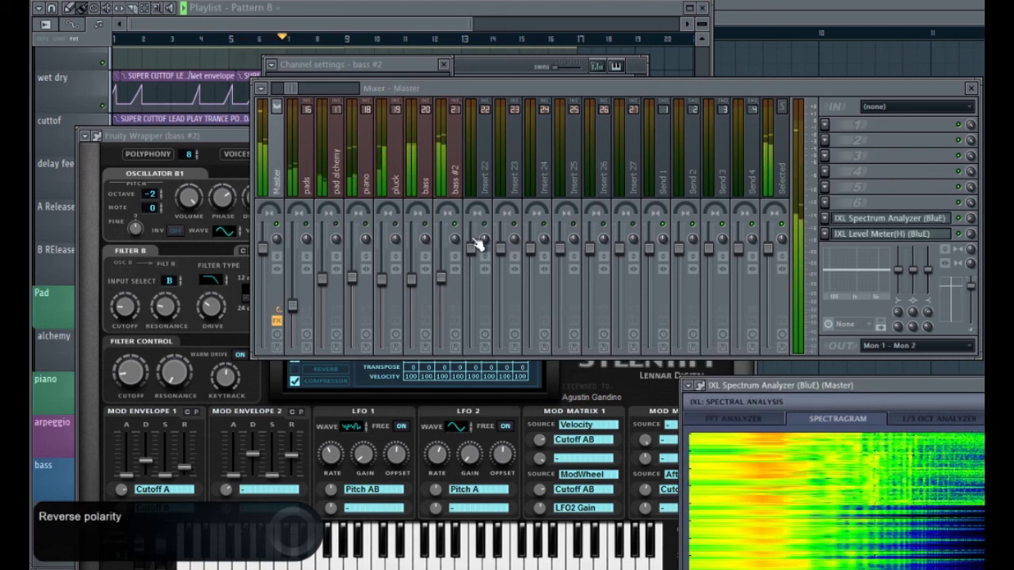
Delete the original bass channel from Pattern 8, keeping bass #2
click(430, 187)
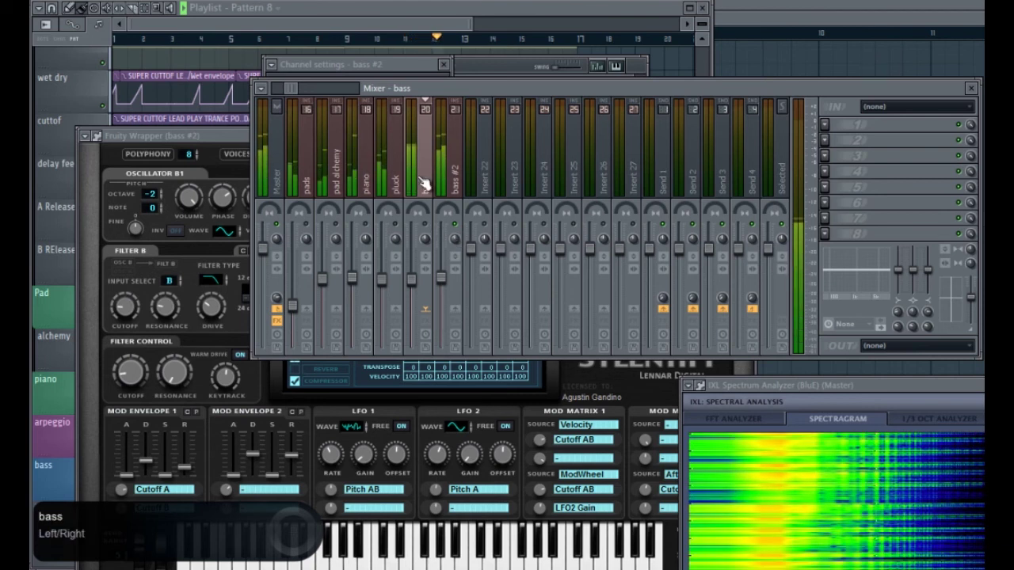
key(F6)
right_click(404, 513)
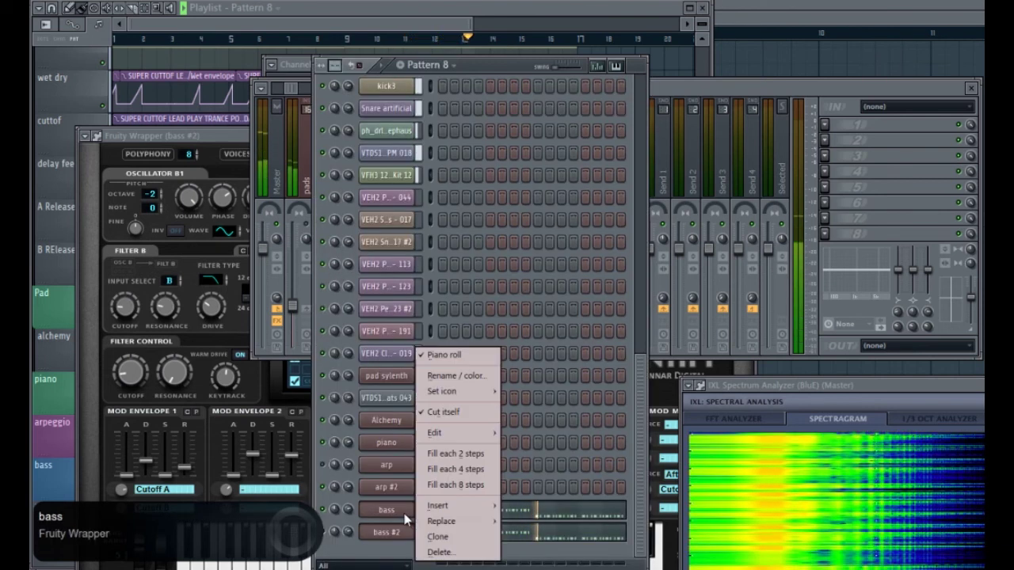
click(400, 515)
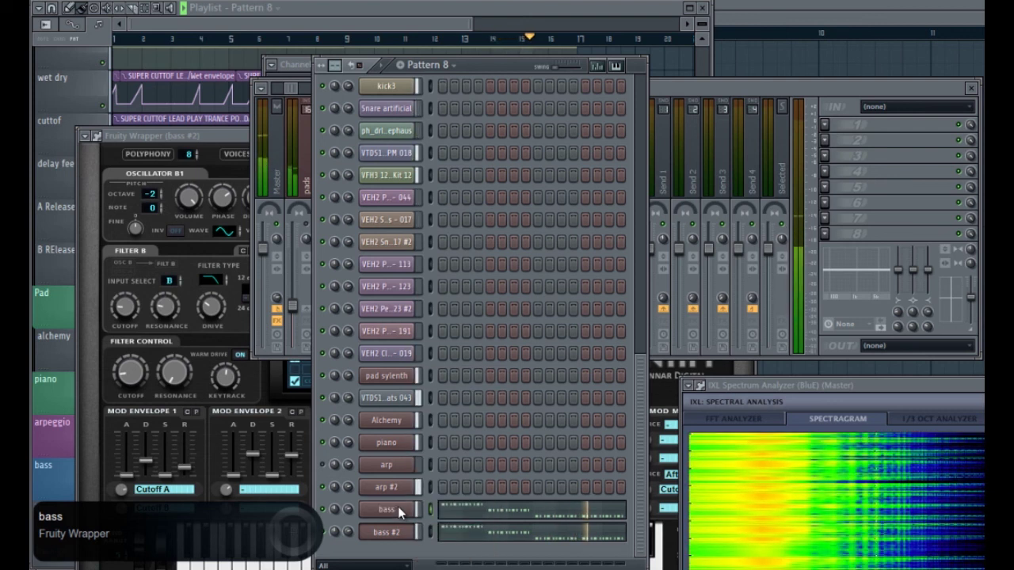
right_click(402, 513)
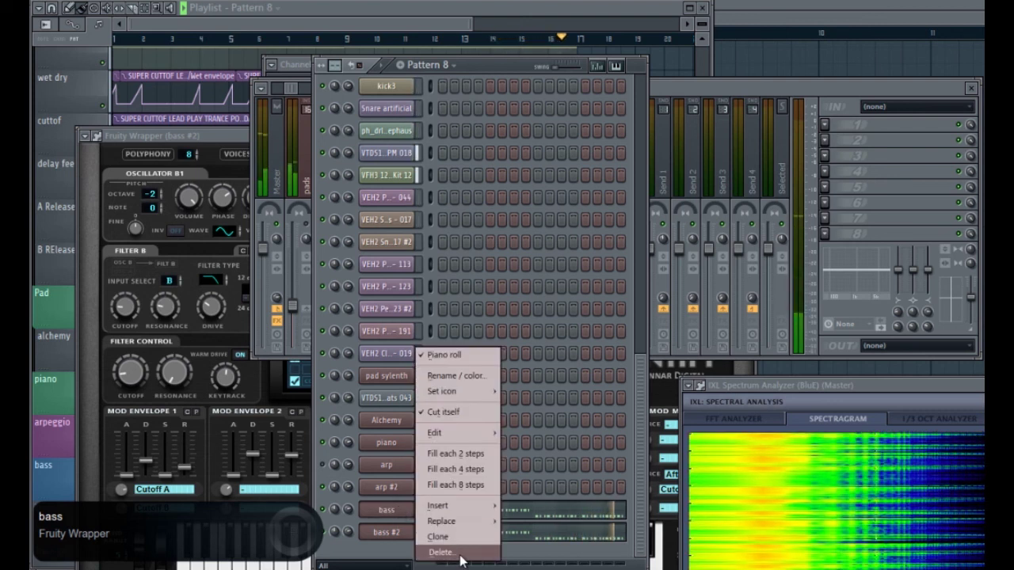
click(460, 558)
click(638, 301)
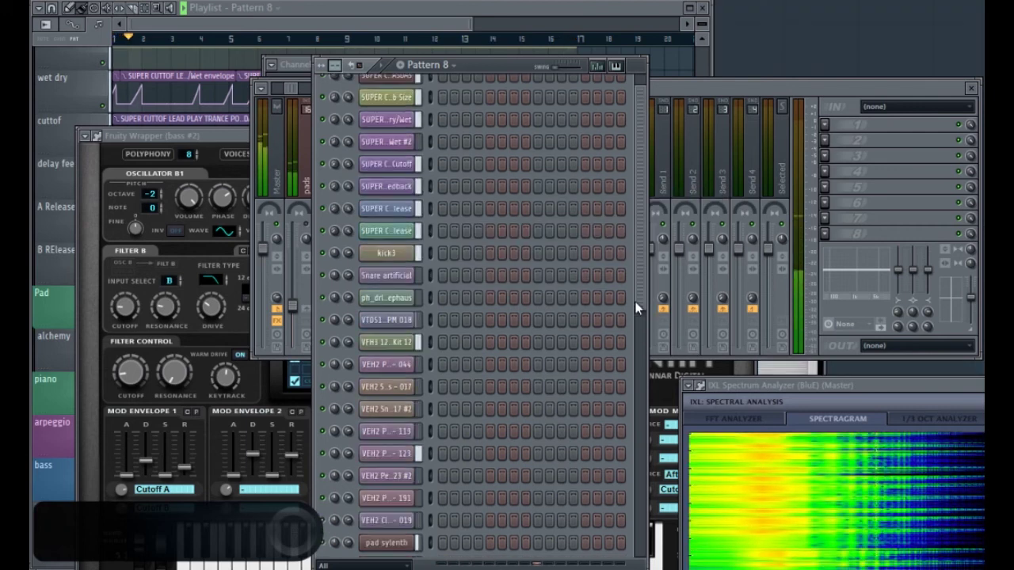
scroll(640, 278, down, 5)
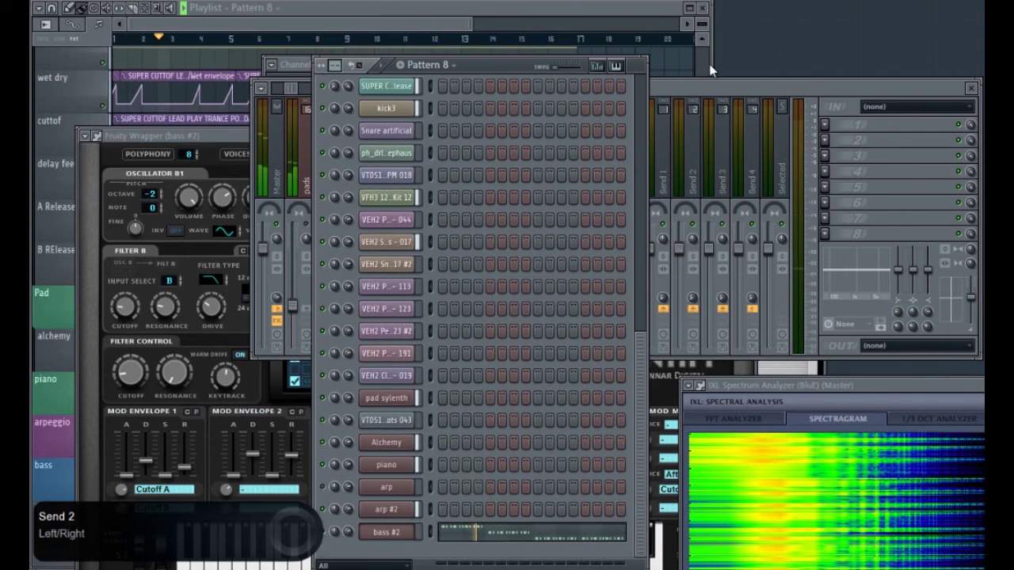
click(705, 86)
right_click(428, 177)
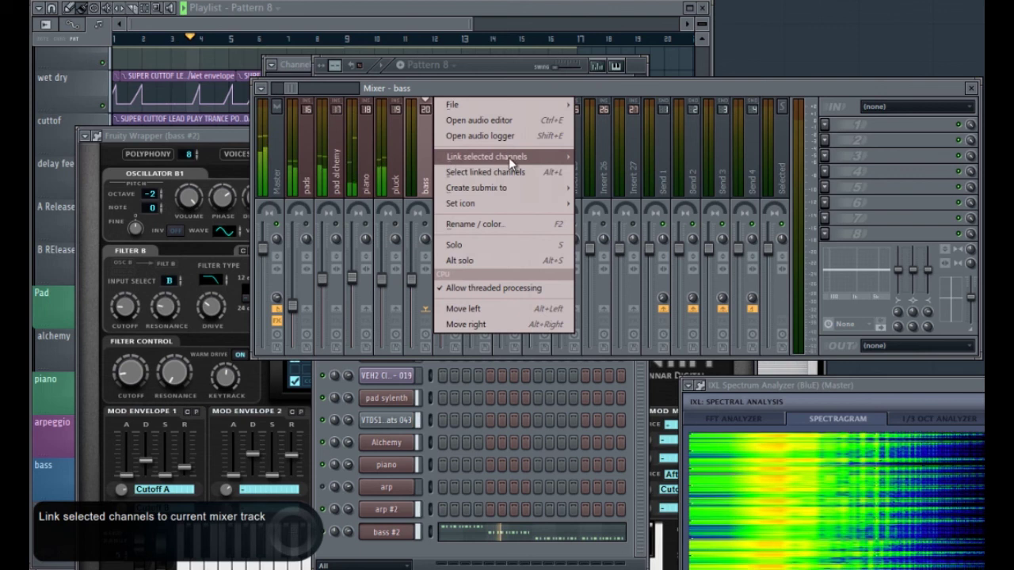
Select the bass #2 channel in Pattern 8 and link it to the bass mixer track, number 20
mouse_move(489, 157)
click(409, 530)
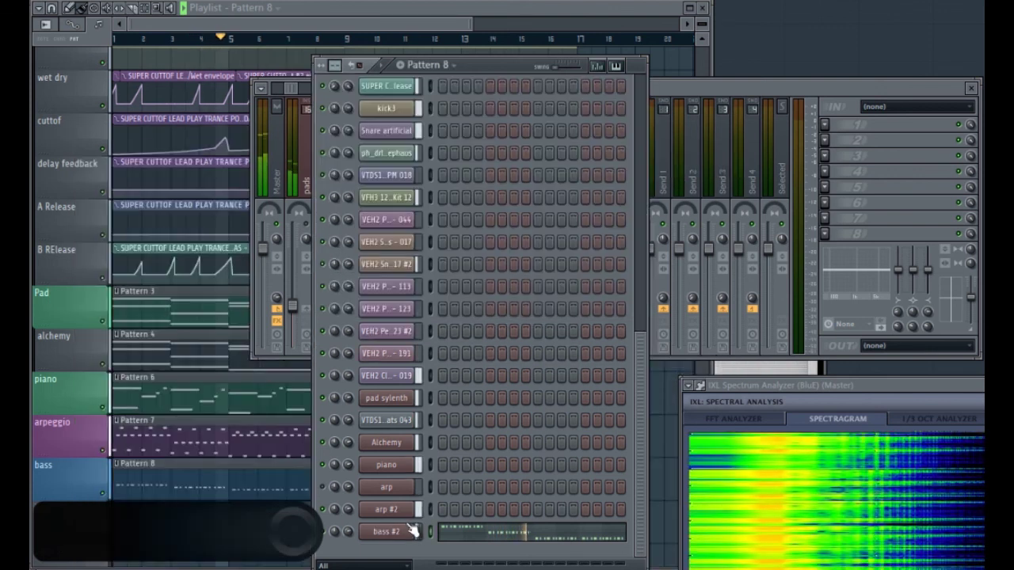
click(703, 94)
right_click(434, 158)
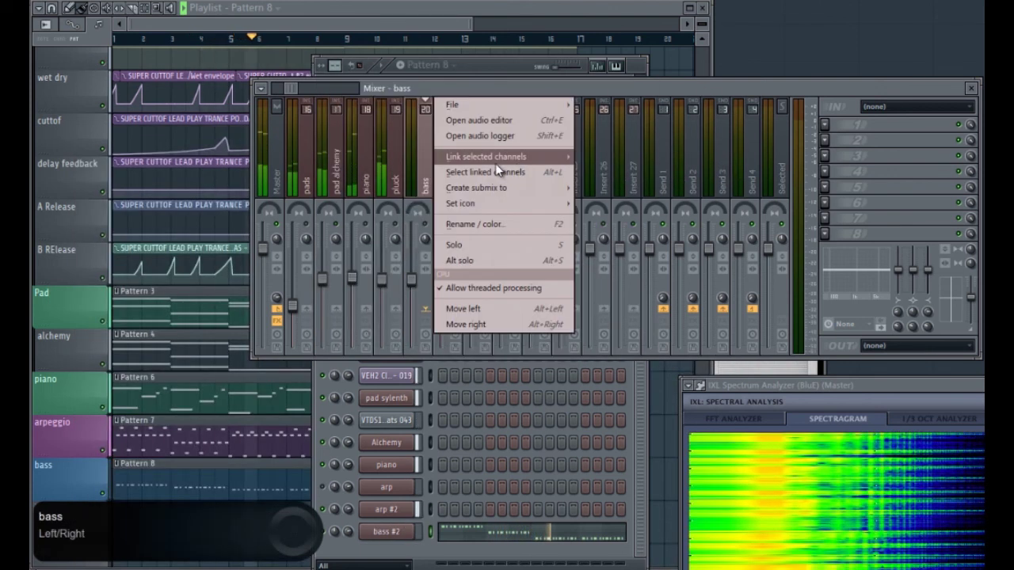
mouse_move(491, 163)
click(616, 160)
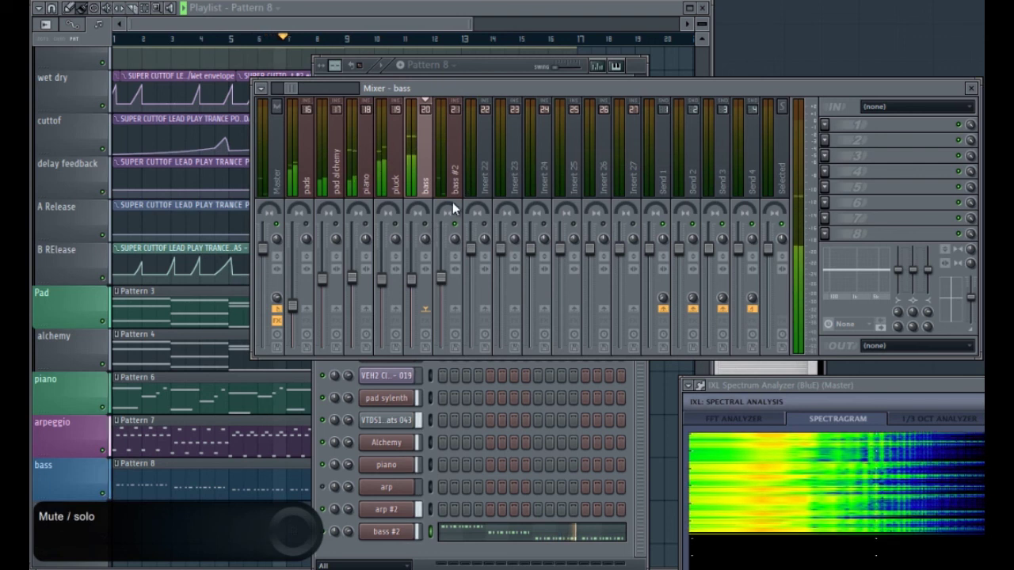
Reset the bass #2 mixer track 21 by loading the Default preset from the Mixer presets folder
right_click(461, 98)
mouse_move(475, 102)
click(621, 103)
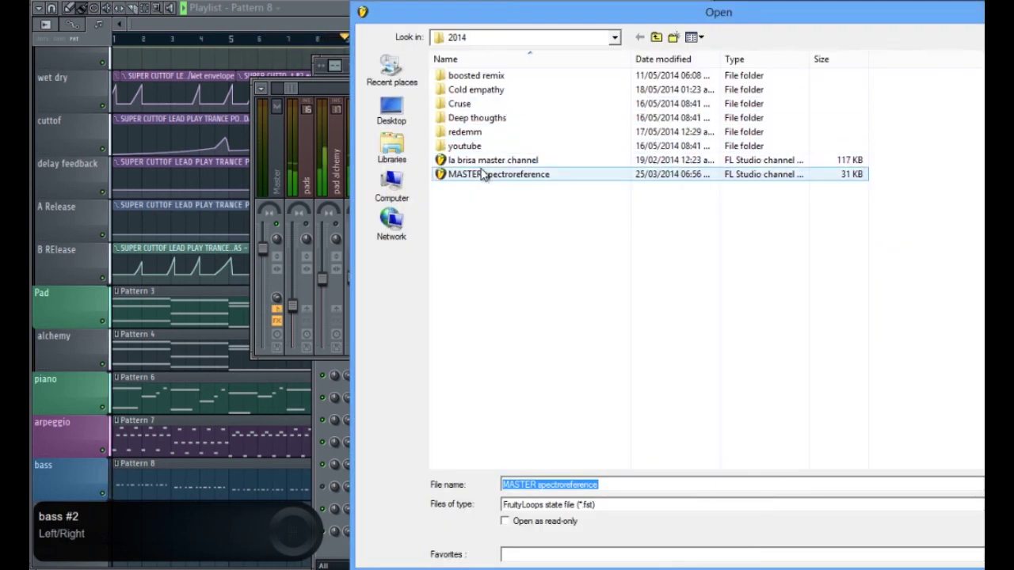
click(656, 38)
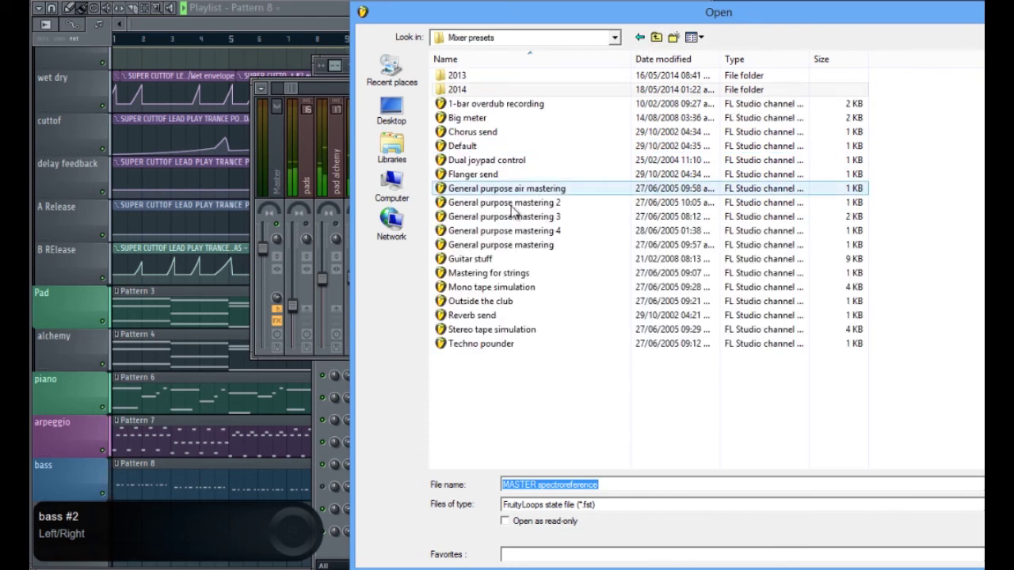
double_click(491, 149)
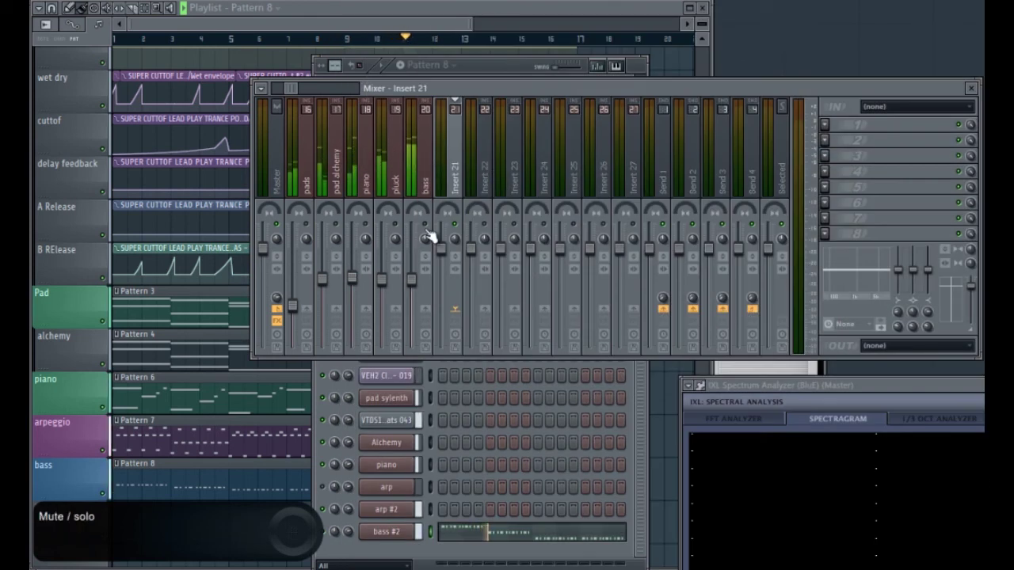
Save the project and bring the playlist to the front
click(48, 1)
click(65, 28)
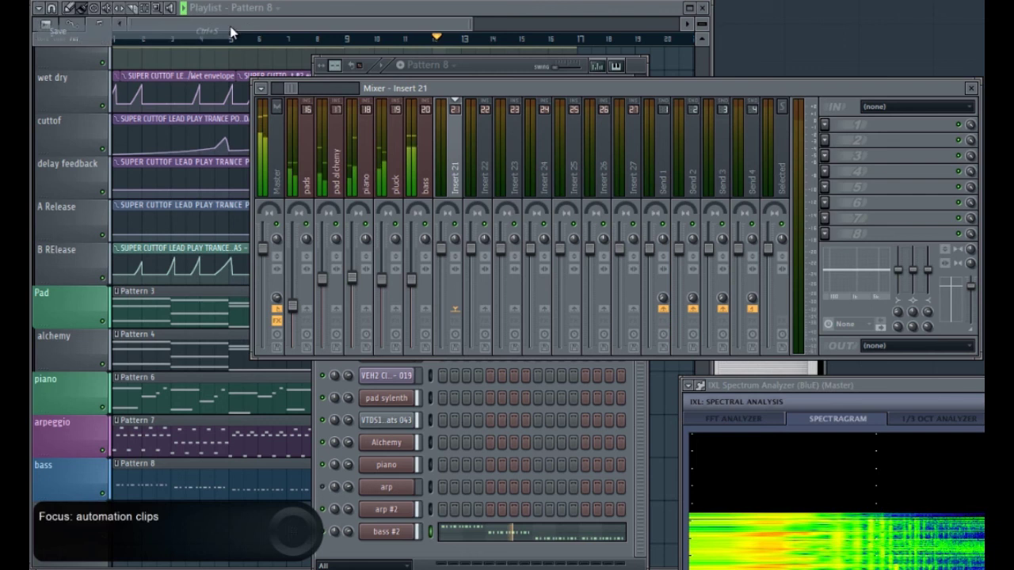
click(163, 154)
scroll(610, 312, up, 2)
scroll(610, 311, down, 3)
Return to the mixer and select the VOZ track beside the Master
click(758, 89)
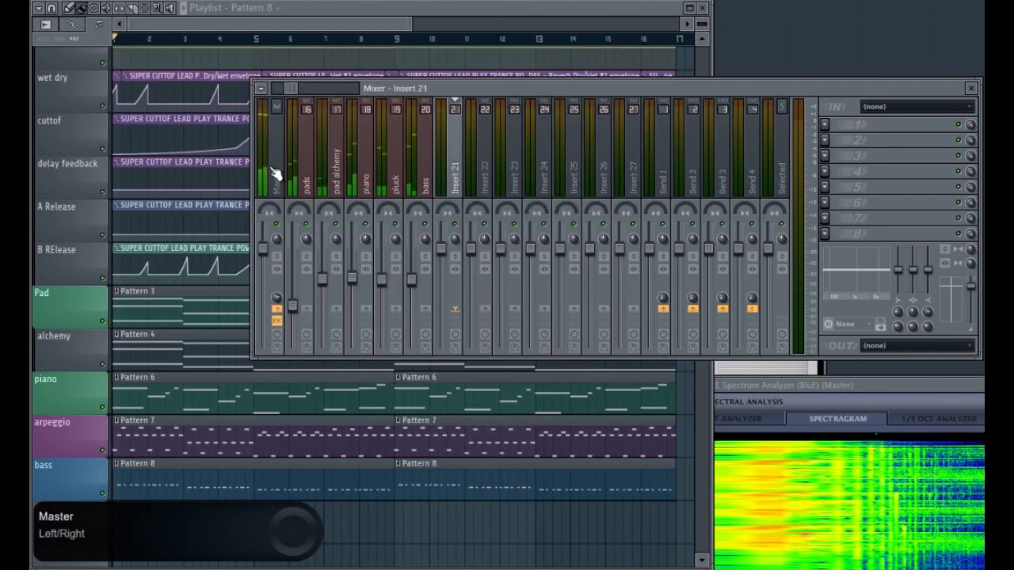
drag(287, 89, 275, 89)
click(306, 177)
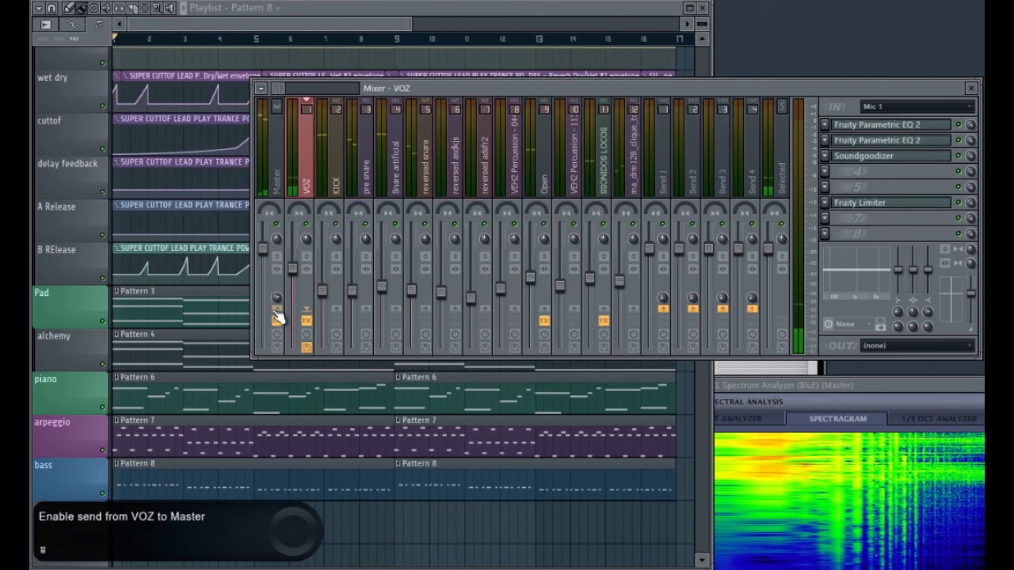